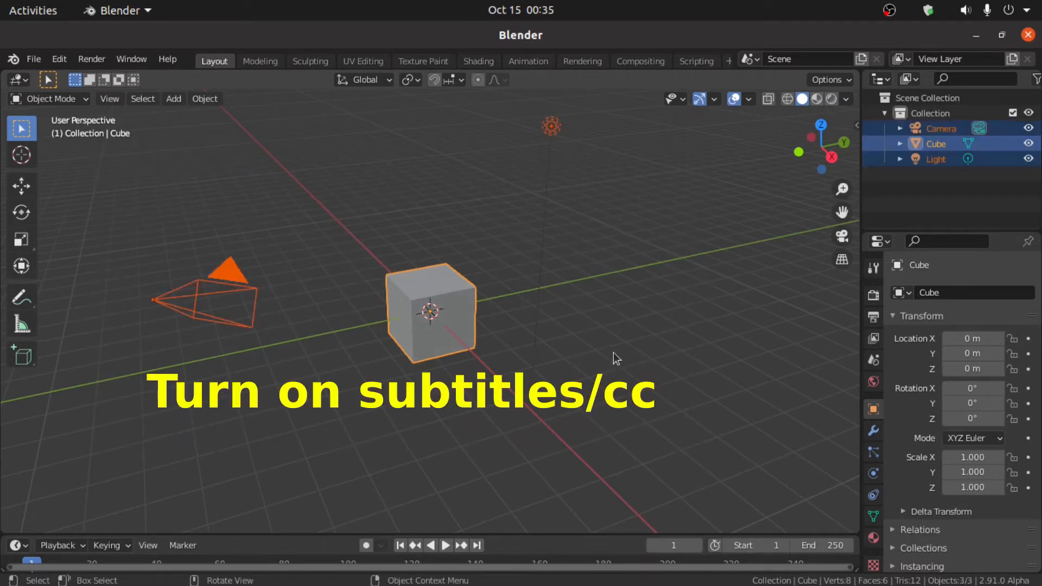
- Delete the default camera, cube and light from the scene
key(Delete)
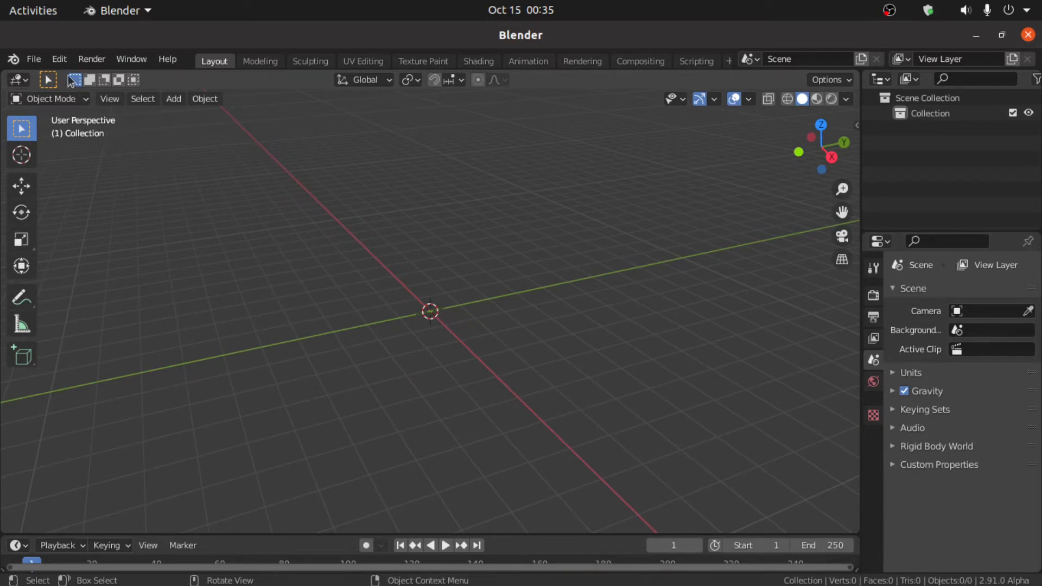
- Search the add-ons preferences for "extr" and check whether the curve and mesh Extra Objects add-ons are enabled
click(63, 59)
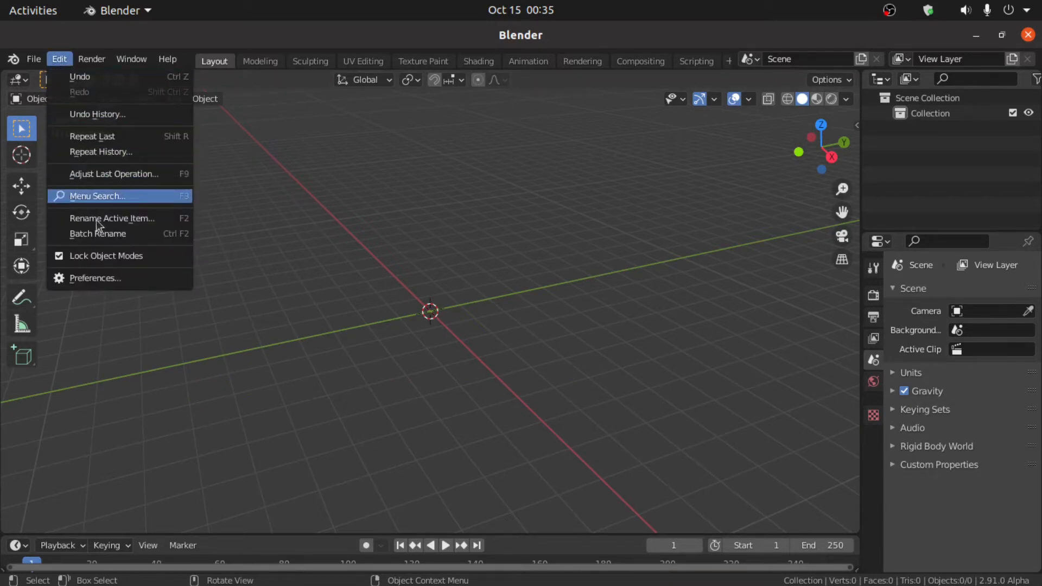
click(104, 279)
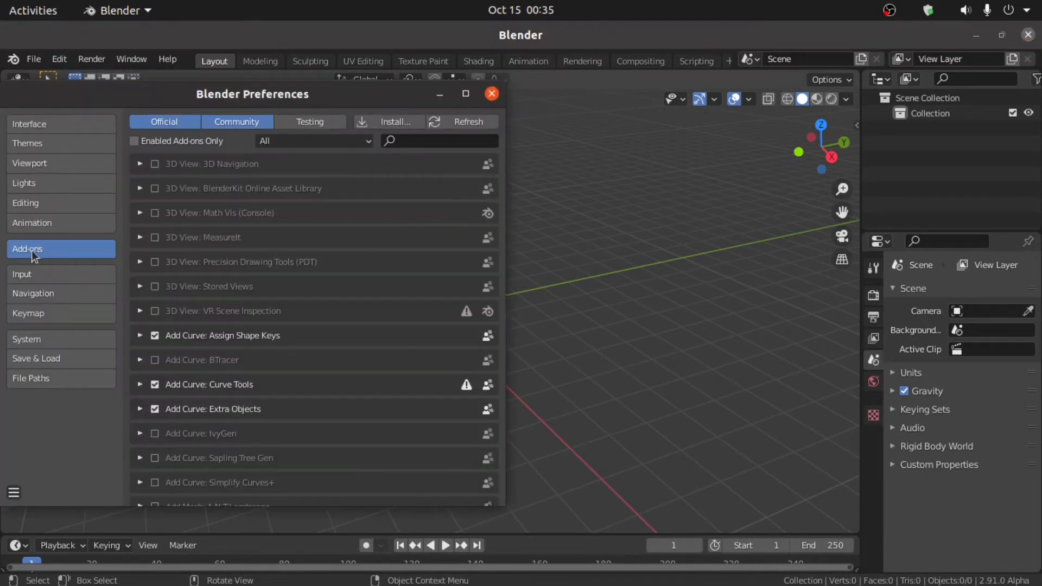
click(419, 141)
text(extr)
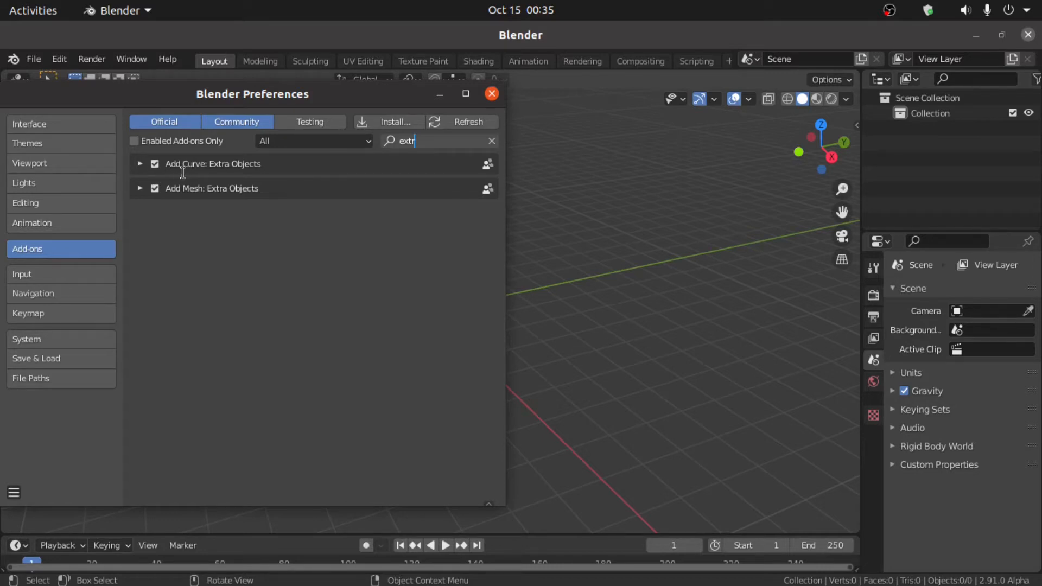
click(492, 95)
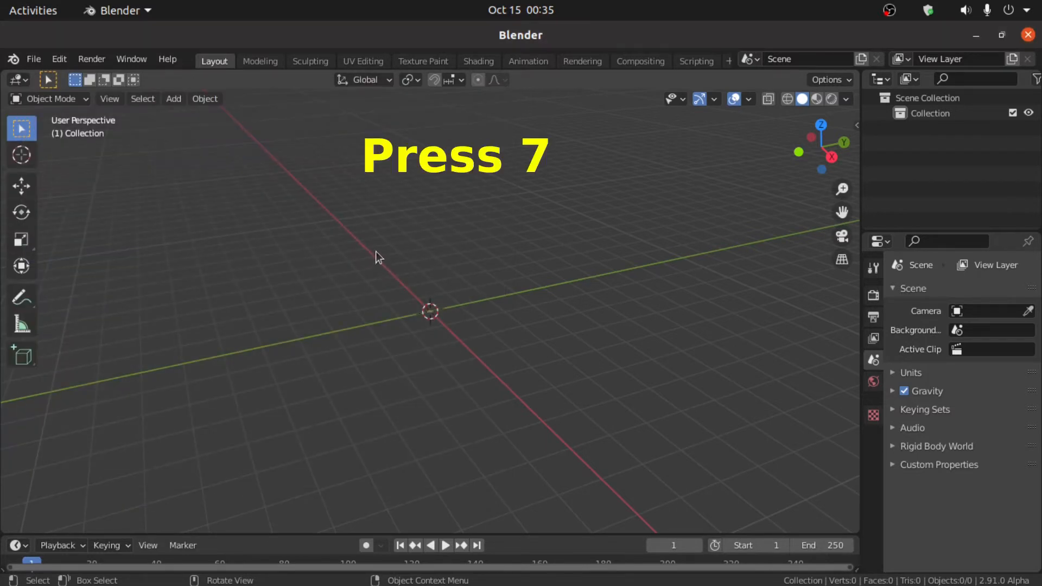
- Switch to the top view and add a Circle from the extra curve objects at the origin
key(7)
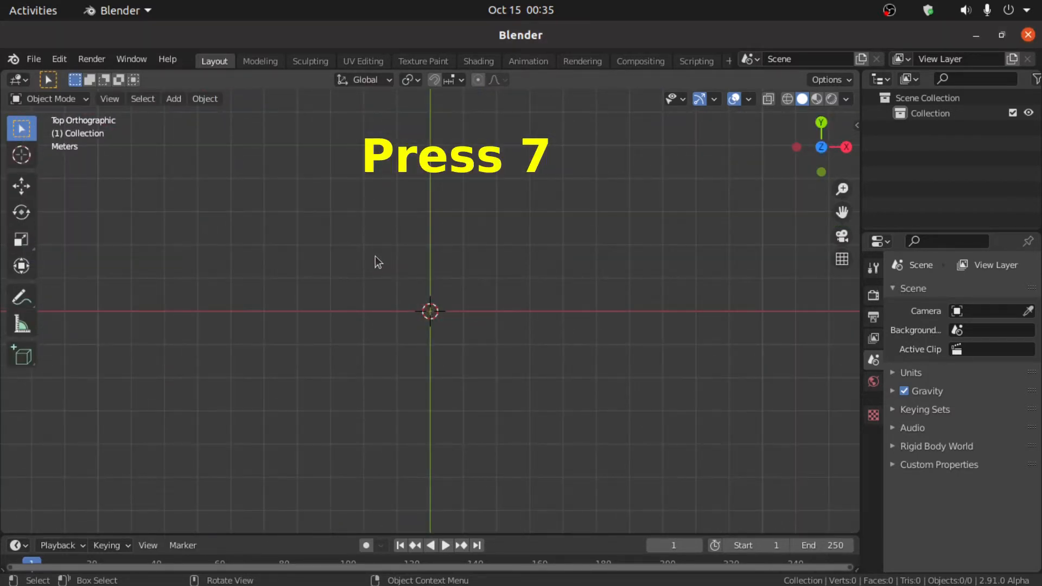
key(shift+a)
mouse_move(346, 271)
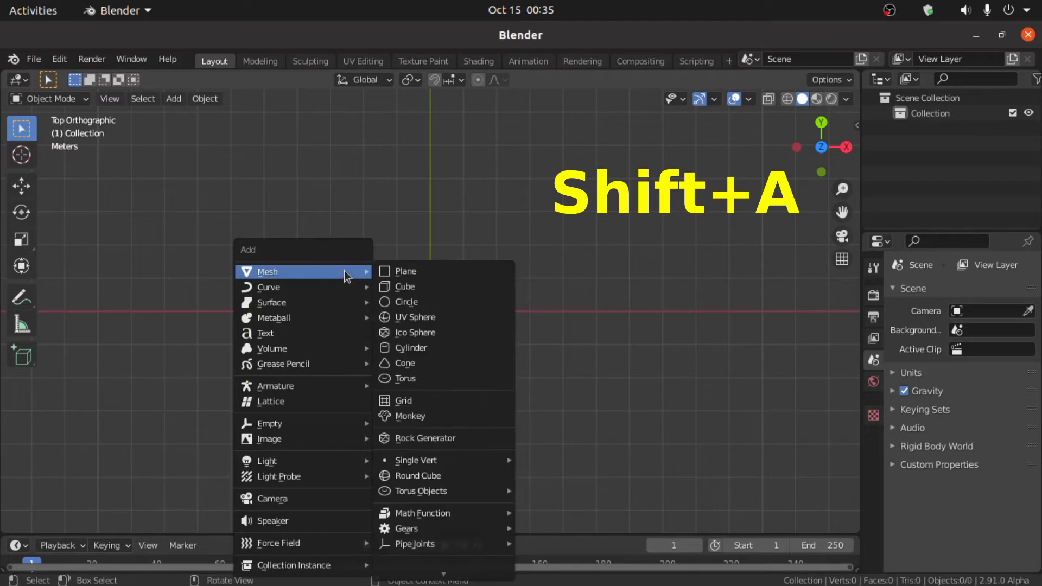
mouse_move(261, 291)
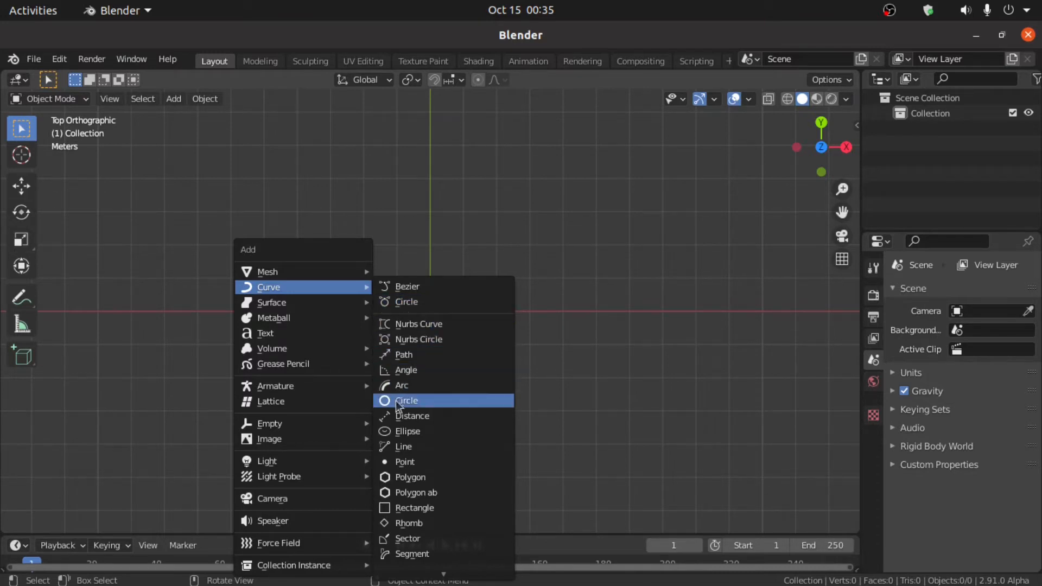
click(418, 402)
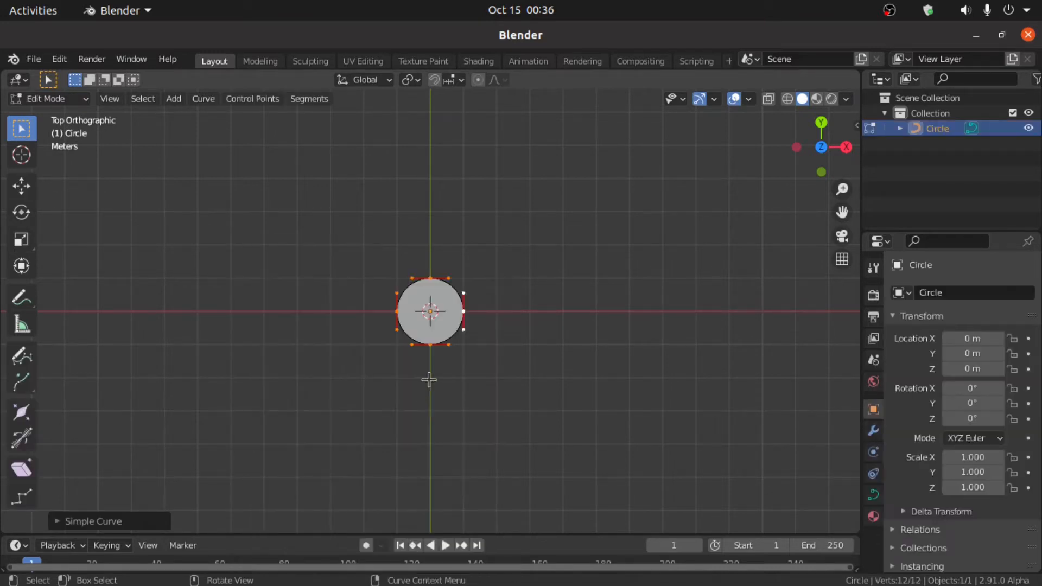
- Subdivide the circle curve with 100 cuts
scroll(535, 307, up, 8)
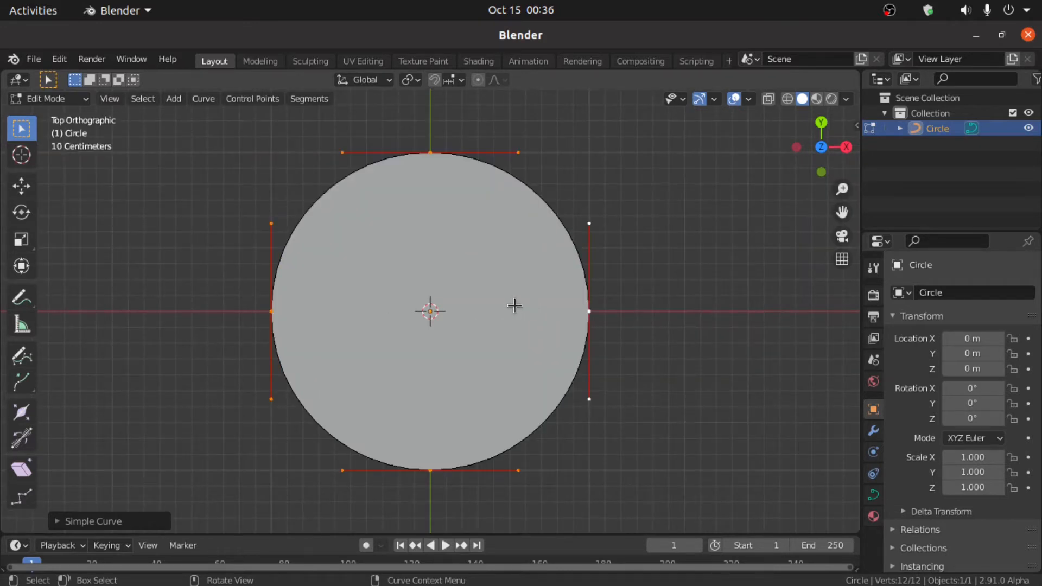
right_click(515, 306)
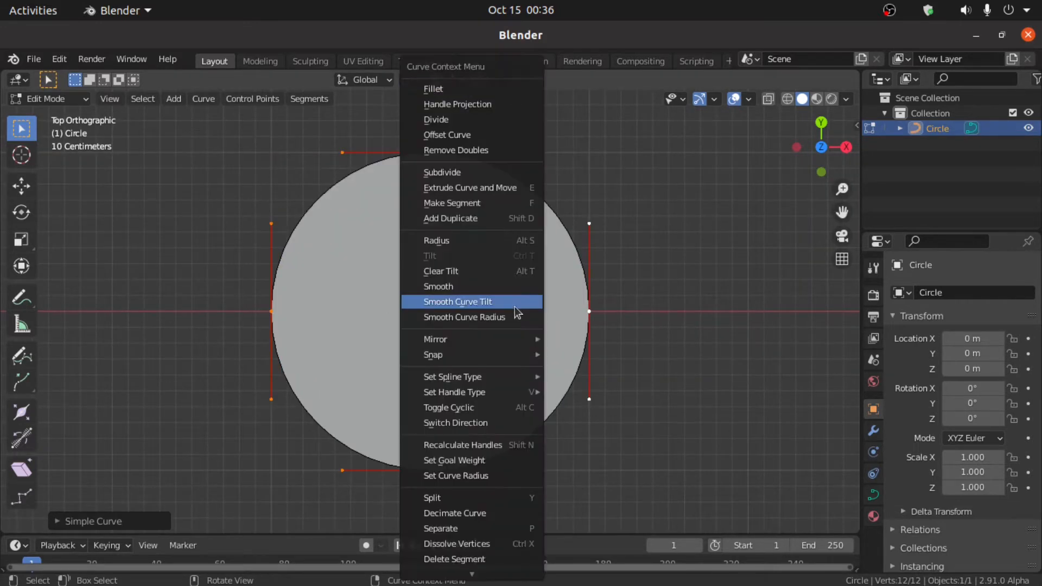
click(460, 179)
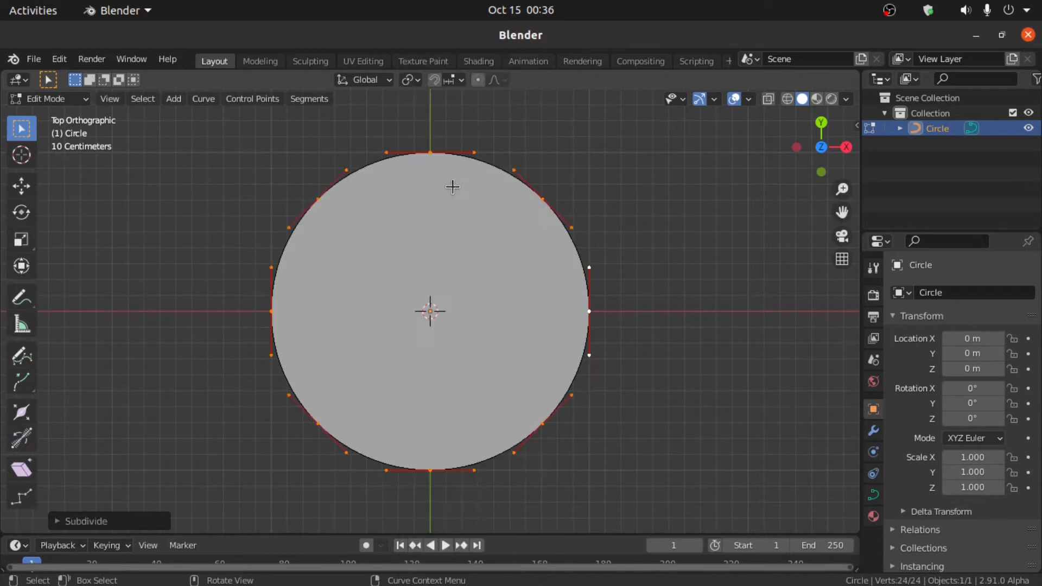
click(58, 521)
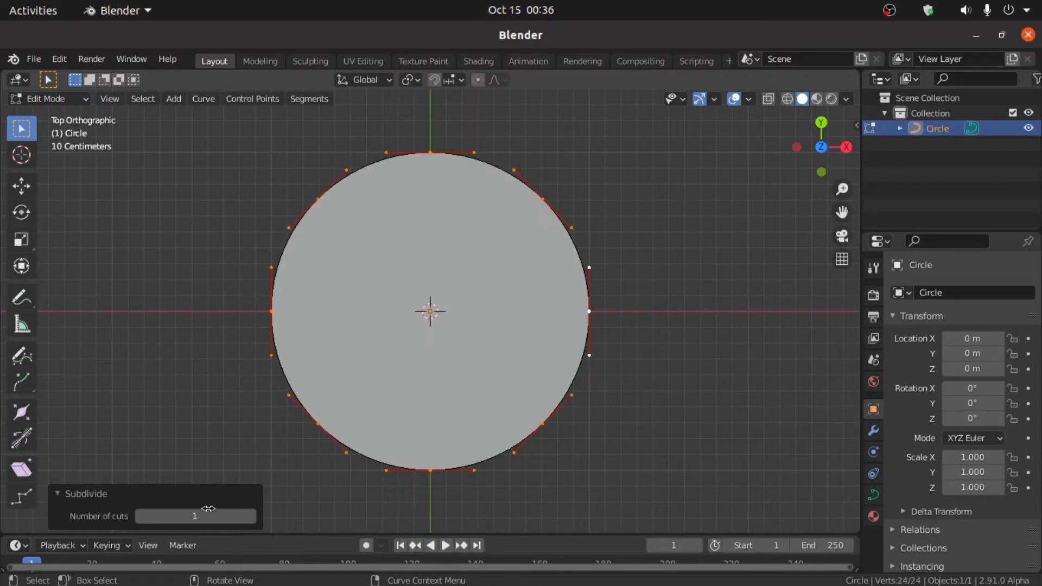
click(198, 515)
text(100)
key(Return)
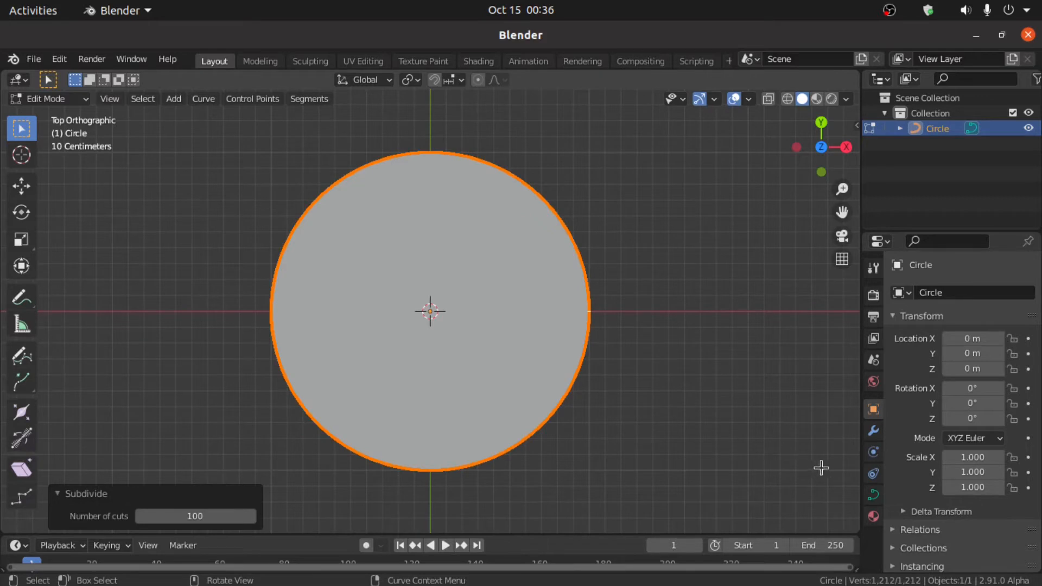
- Make the circle curve 3D and set its geometry extrusion to about 0.18 m
click(874, 497)
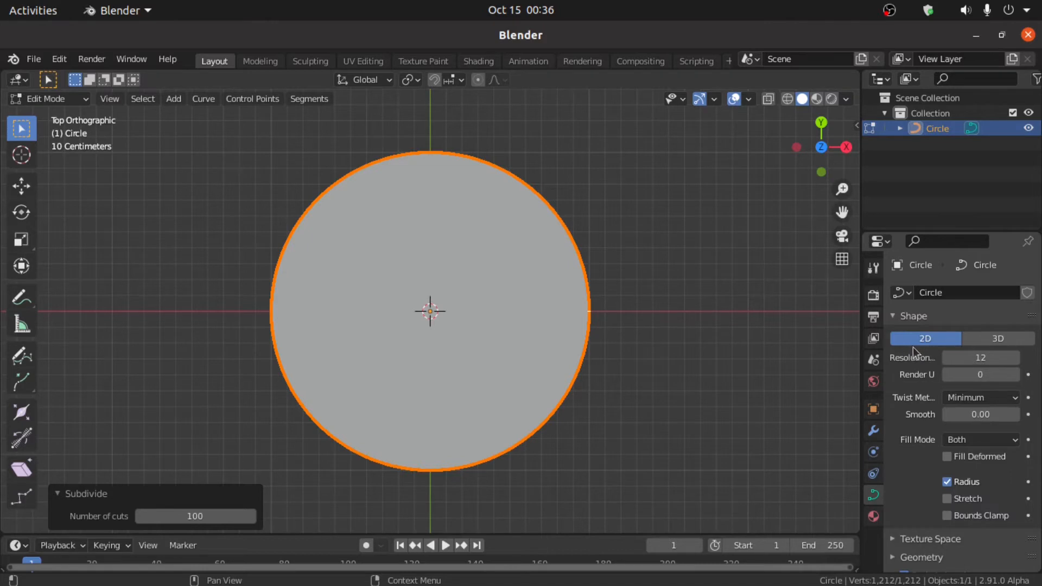
click(992, 338)
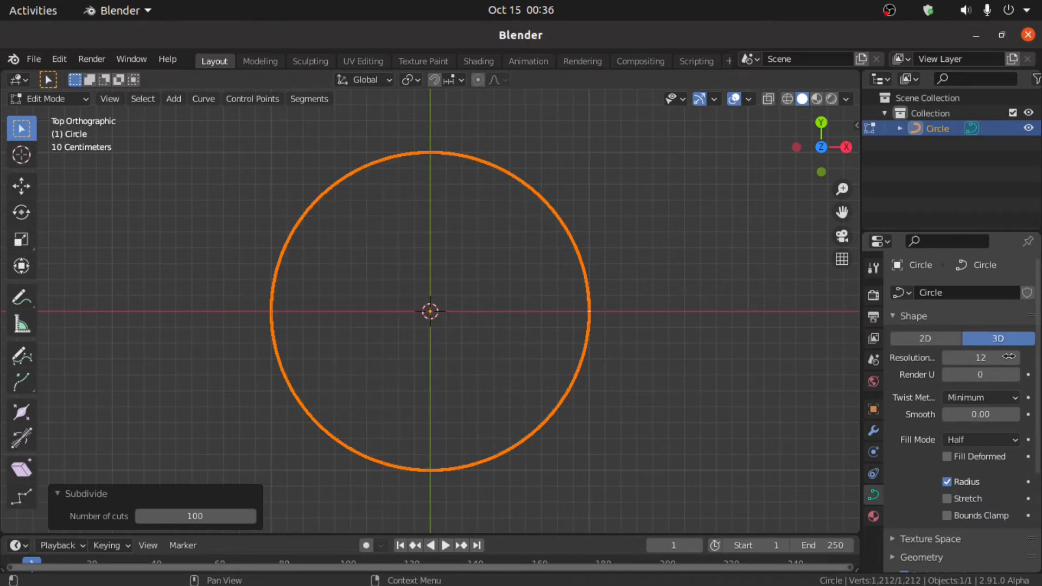
scroll(1040, 383, down, 2)
scroll(1040, 384, down, 2)
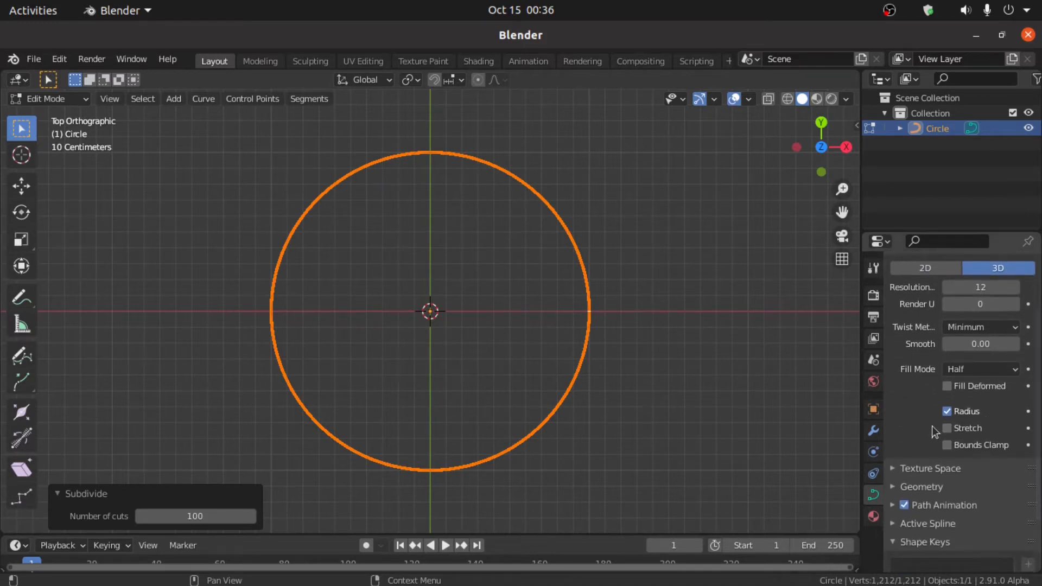
click(895, 488)
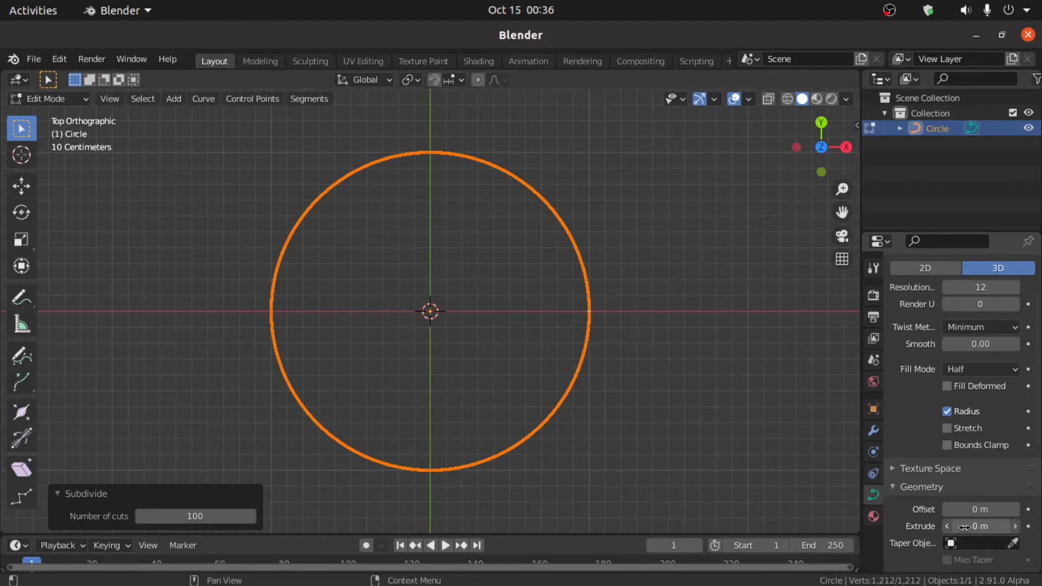
drag(984, 527, 999, 526)
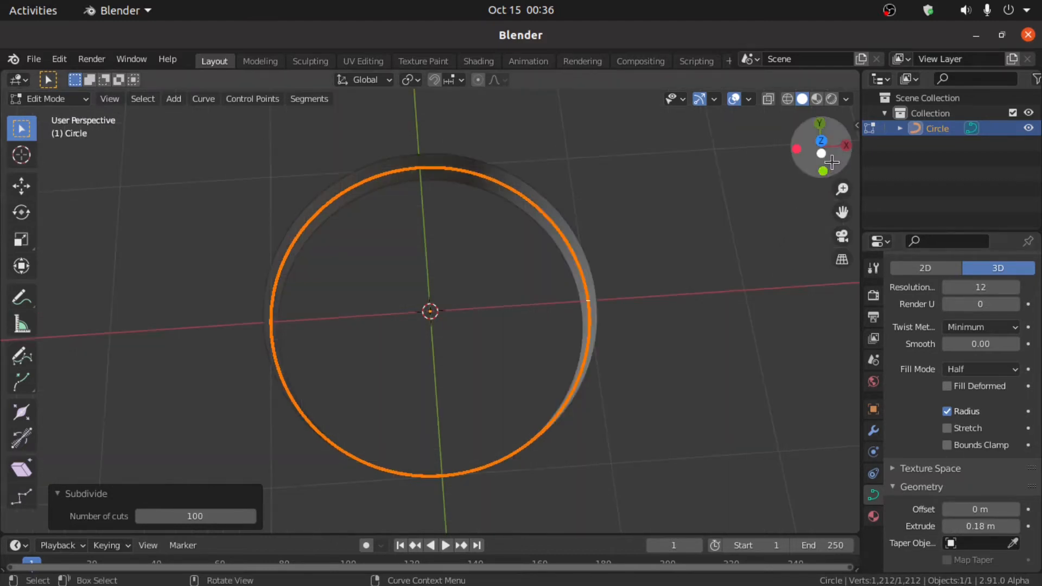
- Tilt all control points of the circle curve by 90° to lay the extruded band flat
drag(824, 148, 823, 99)
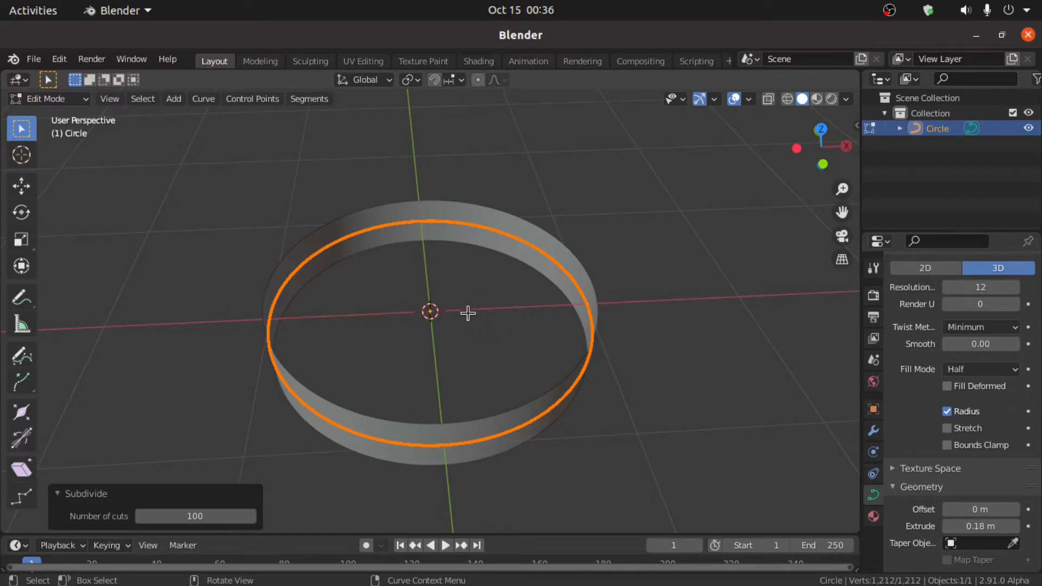
right_click(482, 344)
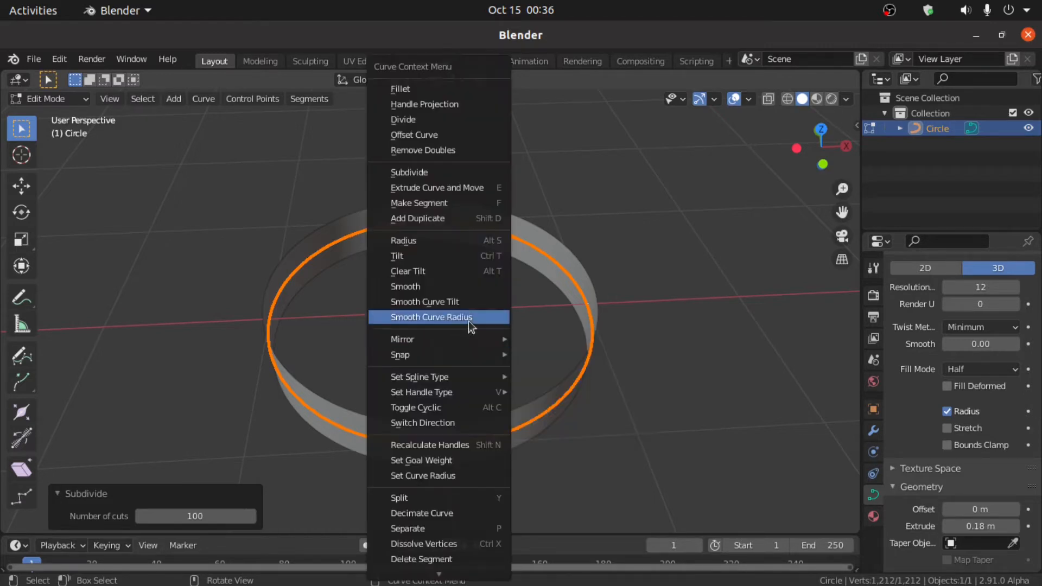
click(447, 255)
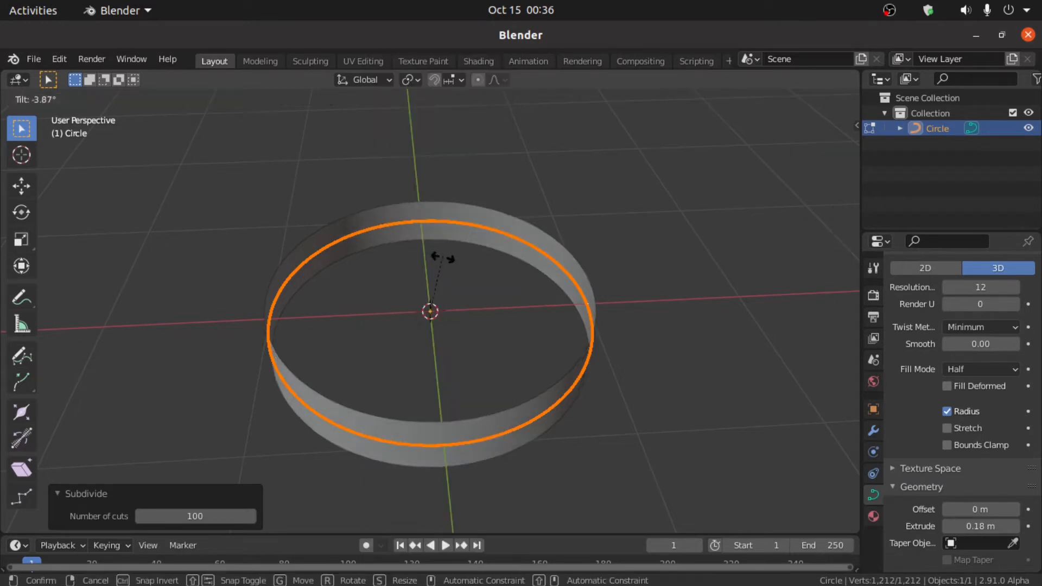
click(442, 256)
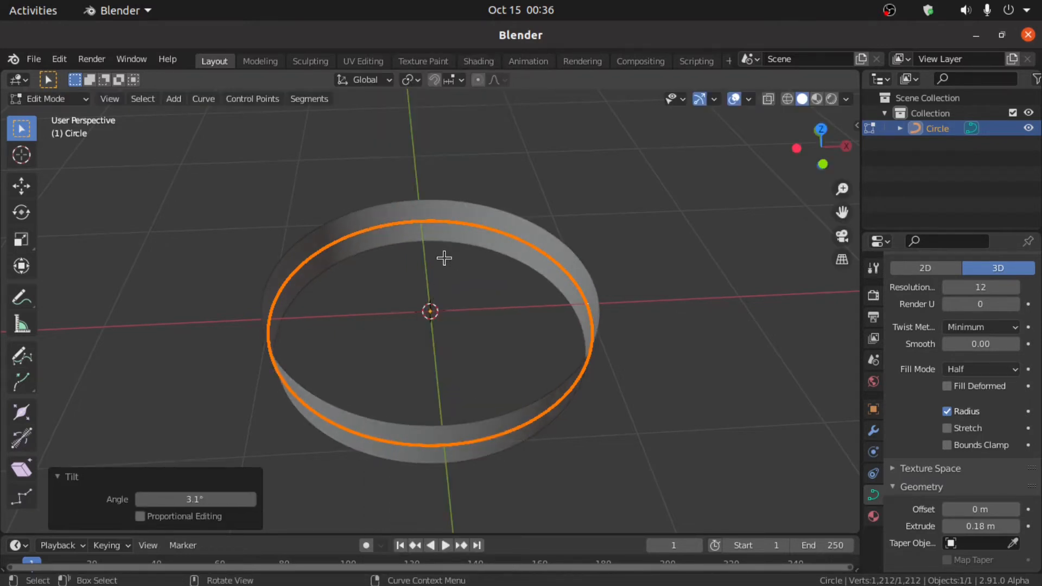
click(191, 499)
text(90)
key(Return)
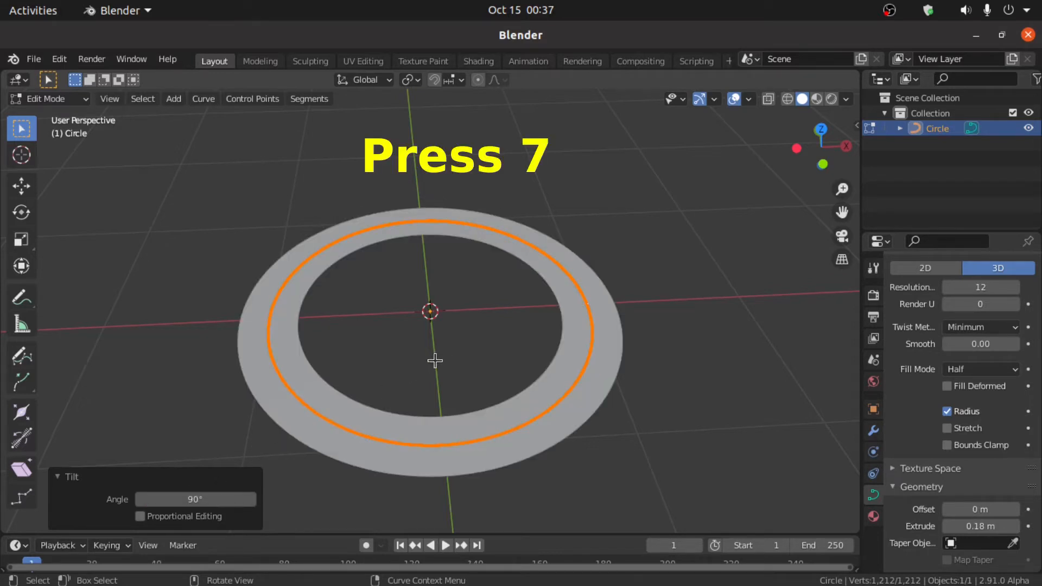
- From the top view, narrow the flat ring by reducing the curve's extrusion to about 0.11 m
key(KP_7)
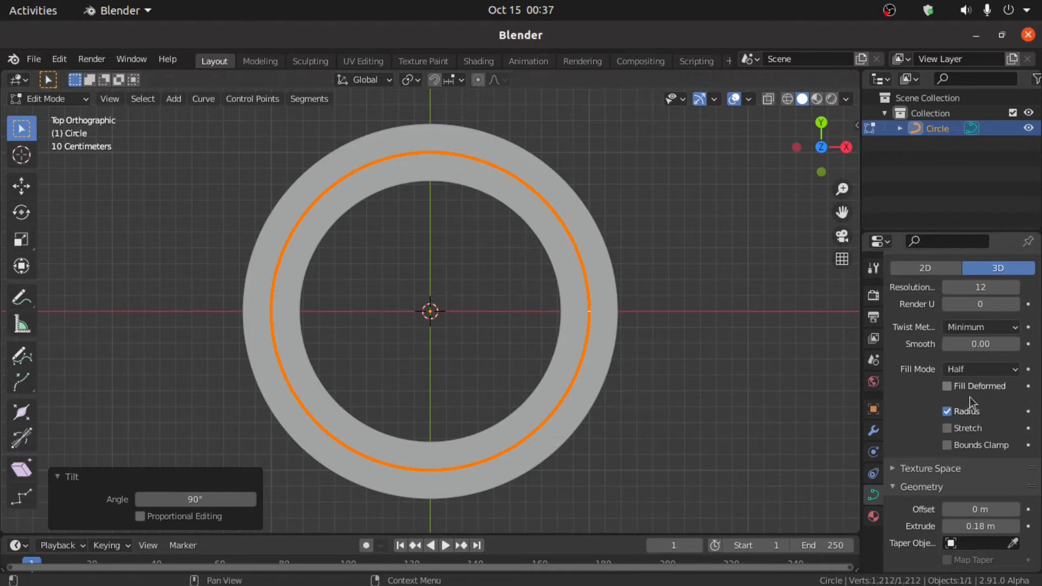
scroll(1041, 433, down, 2)
scroll(1034, 440, down, 1)
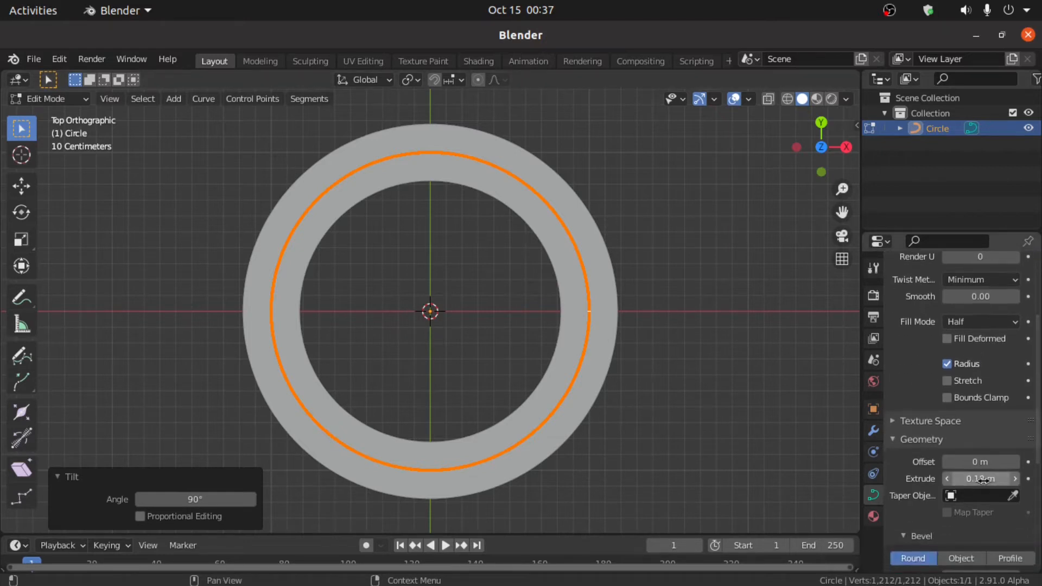
mouse_move(983, 479)
mouse_down()
mouse_move(962, 479)
mouse_move(970, 479)
mouse_up()
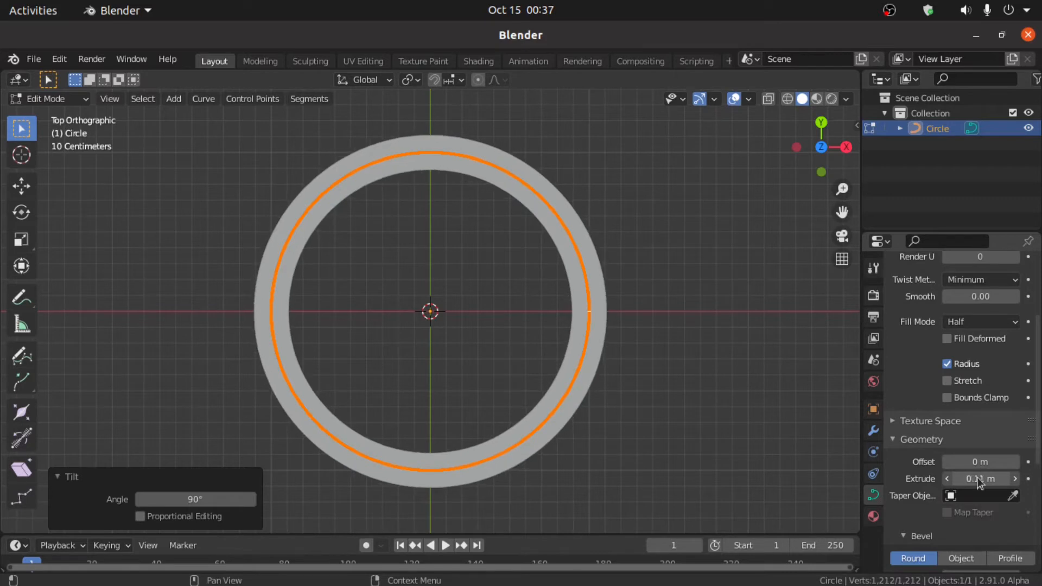
- Turn off the cyclic U option of the circle's active spline to open the ring
scroll(1040, 485, down, 5)
scroll(1040, 485, down, 5)
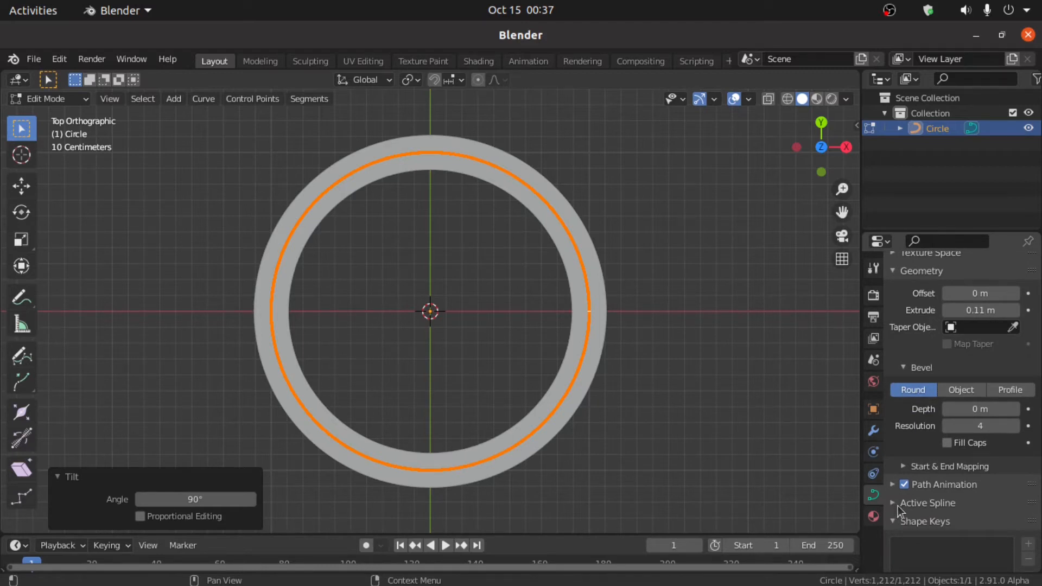
click(899, 505)
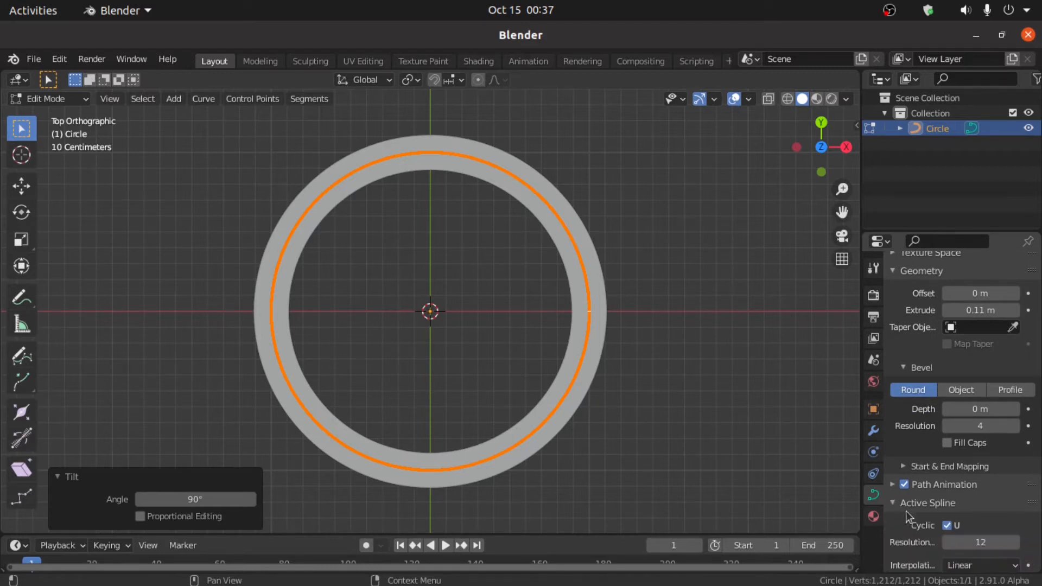
click(947, 525)
- Set the end factor of the curve's bevel start and end mapping to 0 and keyframe it at frame 1
click(916, 467)
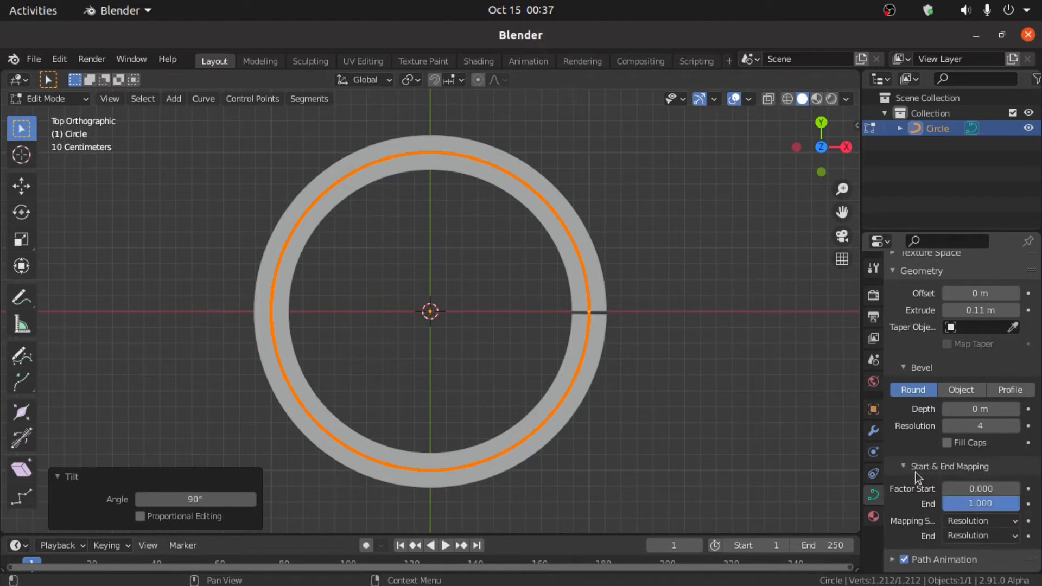
click(908, 468)
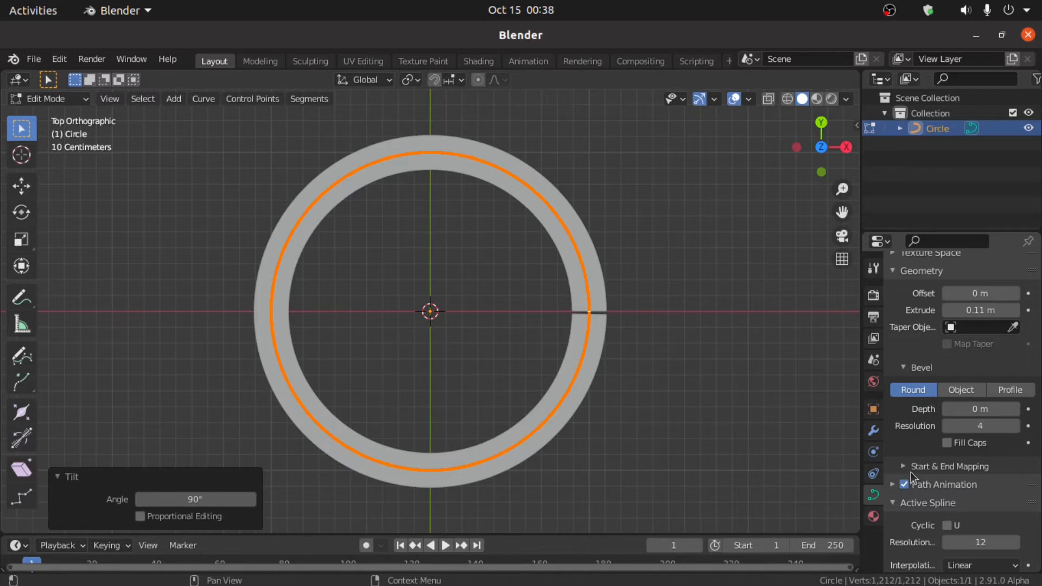
click(908, 470)
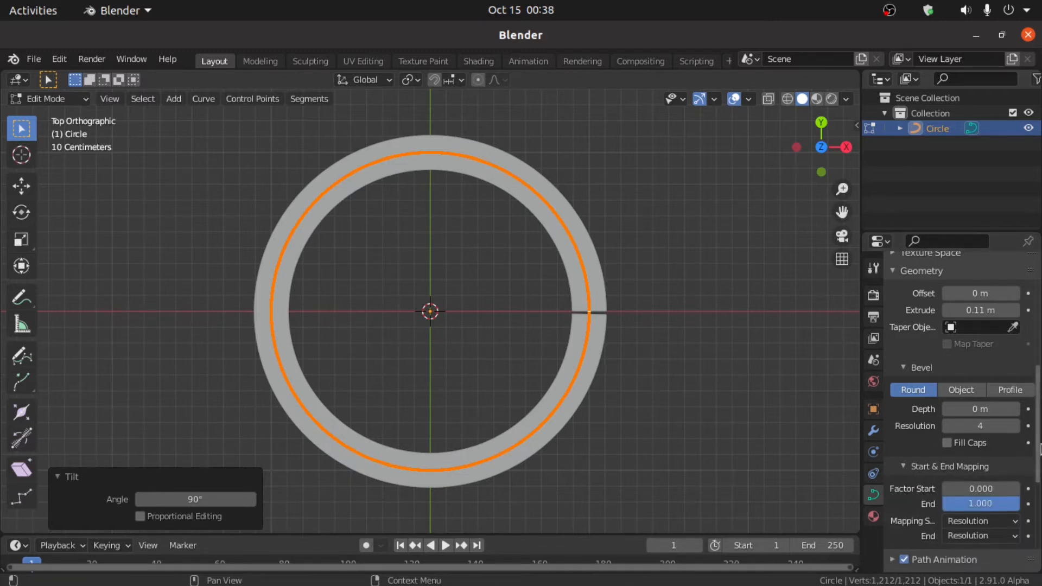
scroll(1040, 479, down, 3)
drag(1041, 480, 1041, 482)
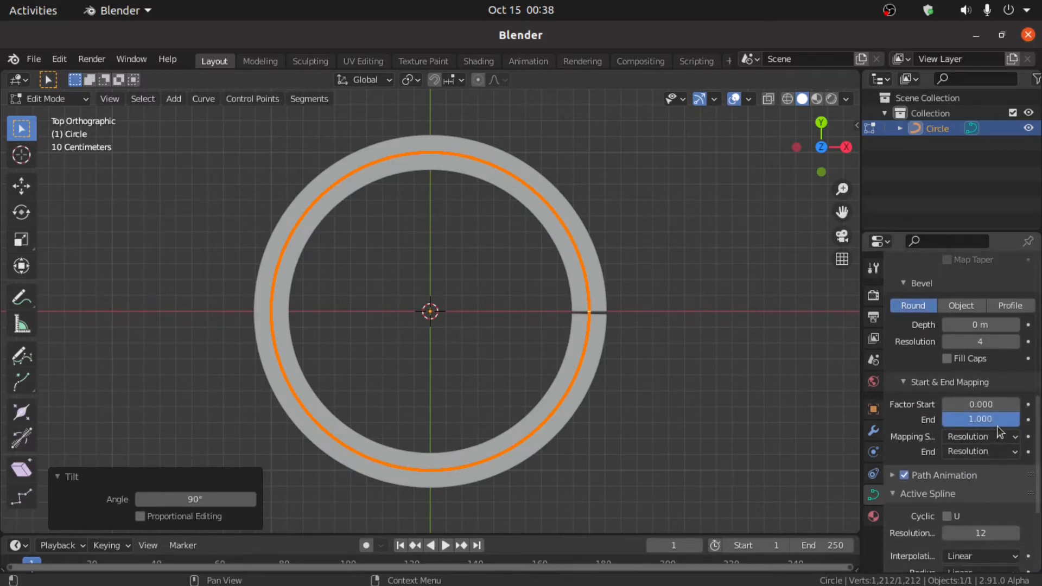
drag(1002, 423, 901, 412)
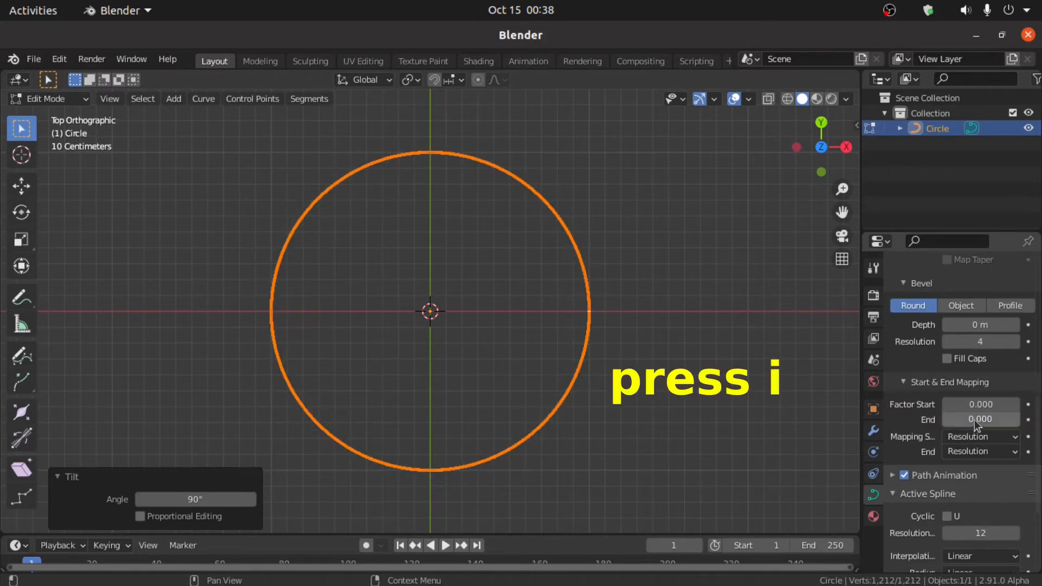
key(i)
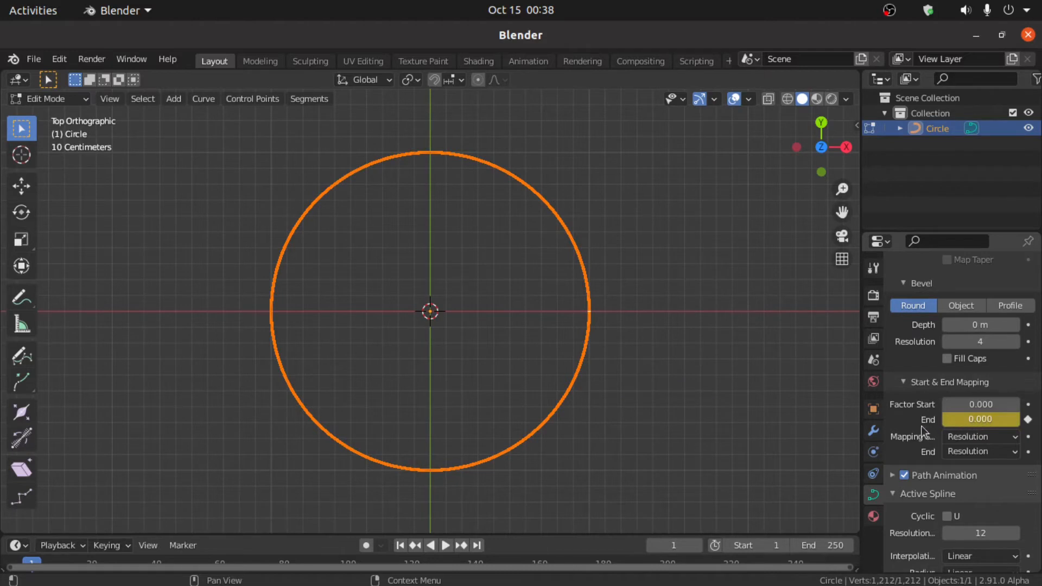
- At frame 40, set the bevel mapping's end factor to 1 and keyframe it together with the start factor of 0
click(674, 541)
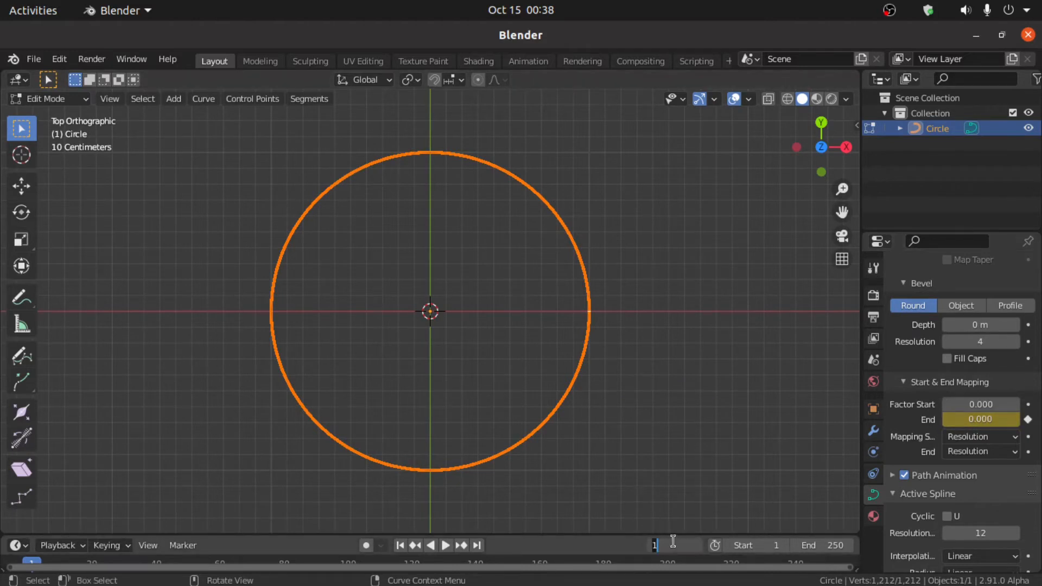
text(40)
key(Return)
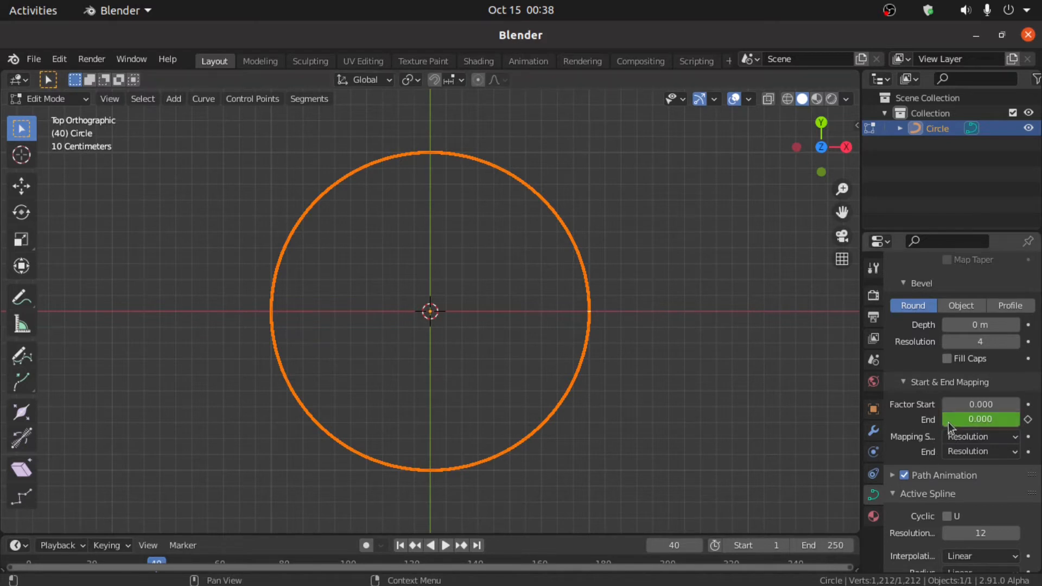
drag(949, 422, 1038, 425)
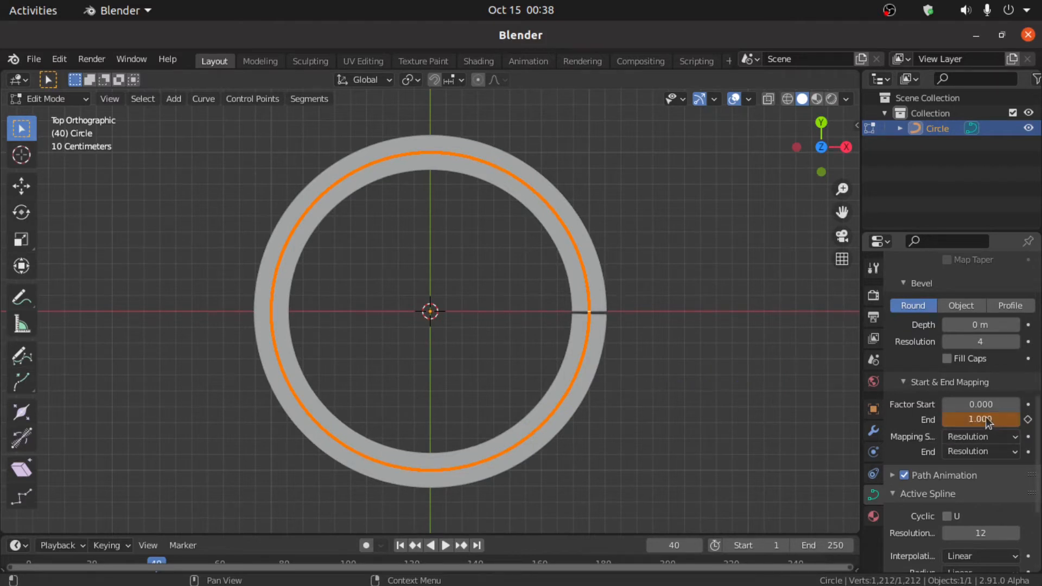
key(i)
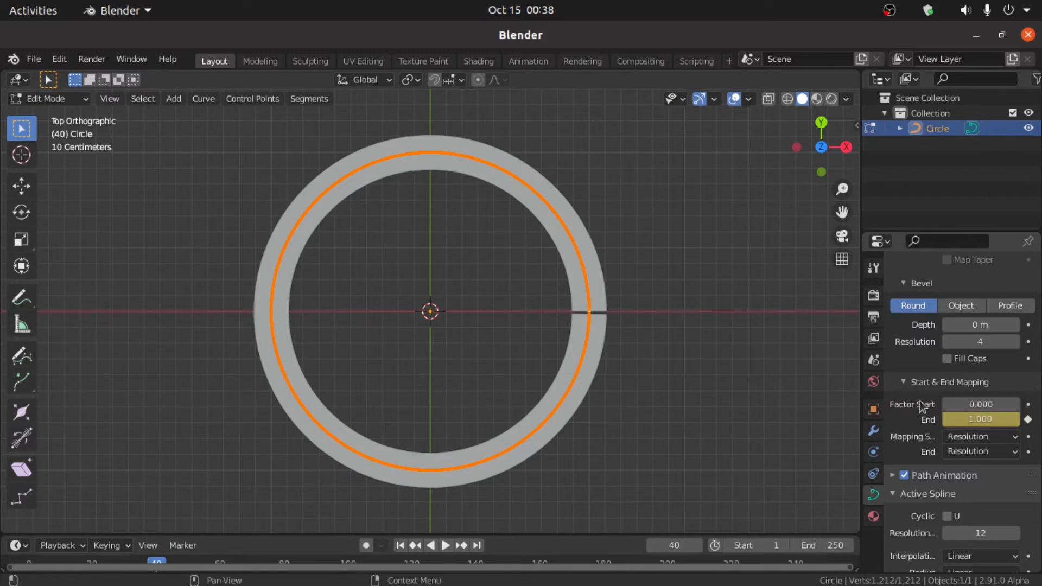
key(i)
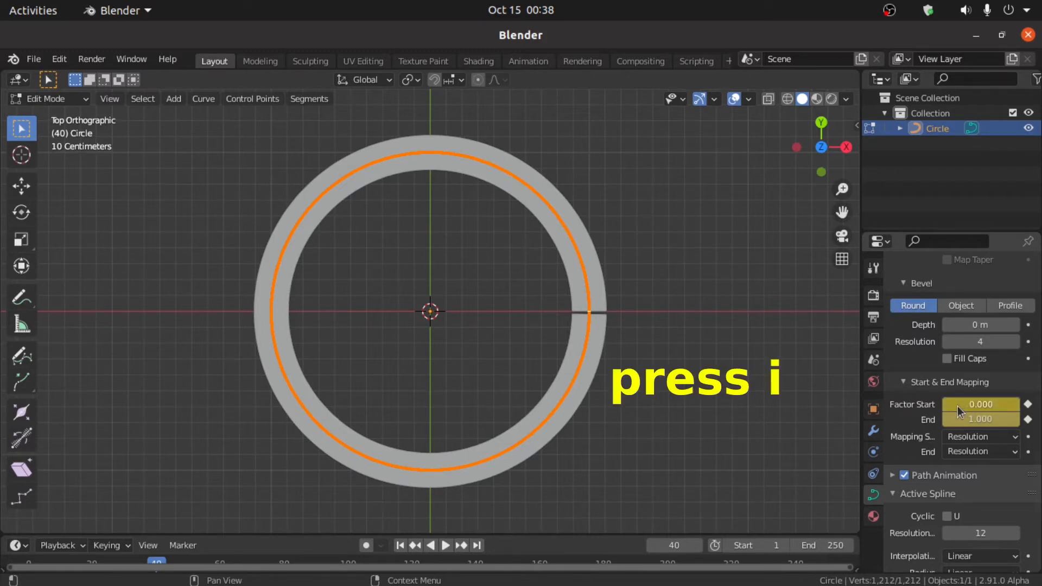
- At frame 80, set the bevel mapping's start factor to 1 and keyframe it
click(678, 543)
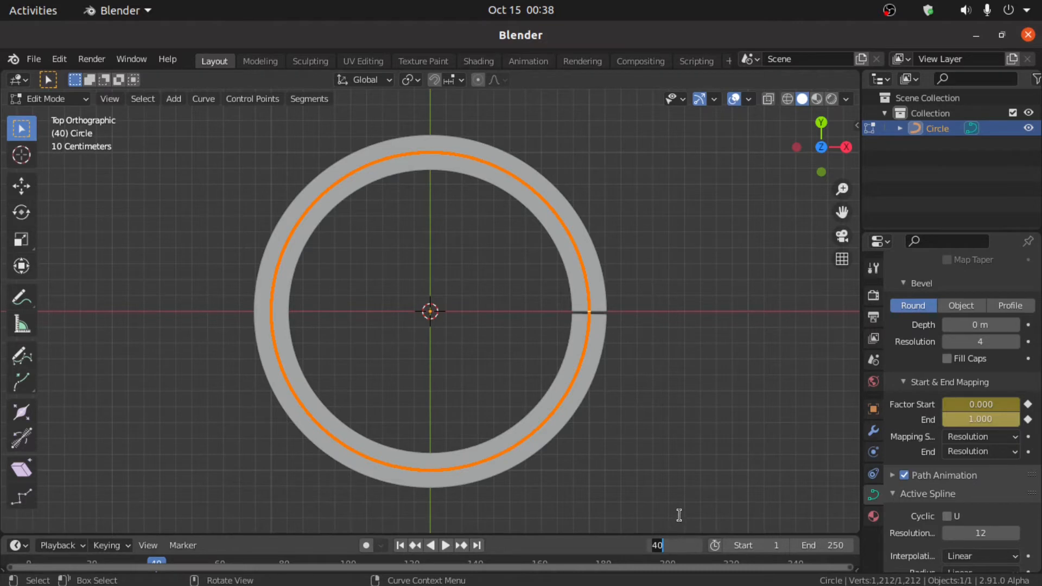
text(80)
key(Return)
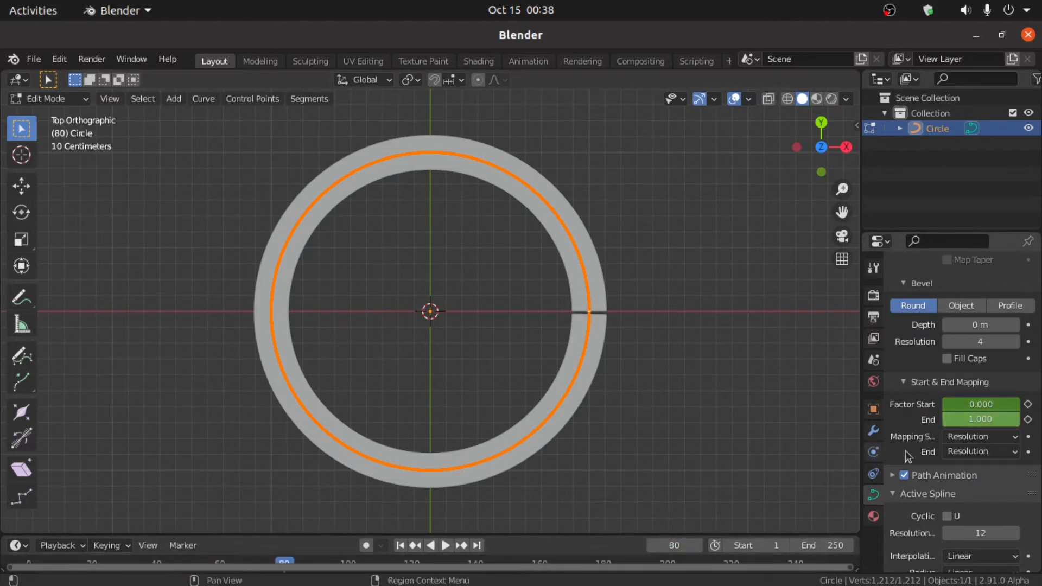
drag(947, 404, 1040, 404)
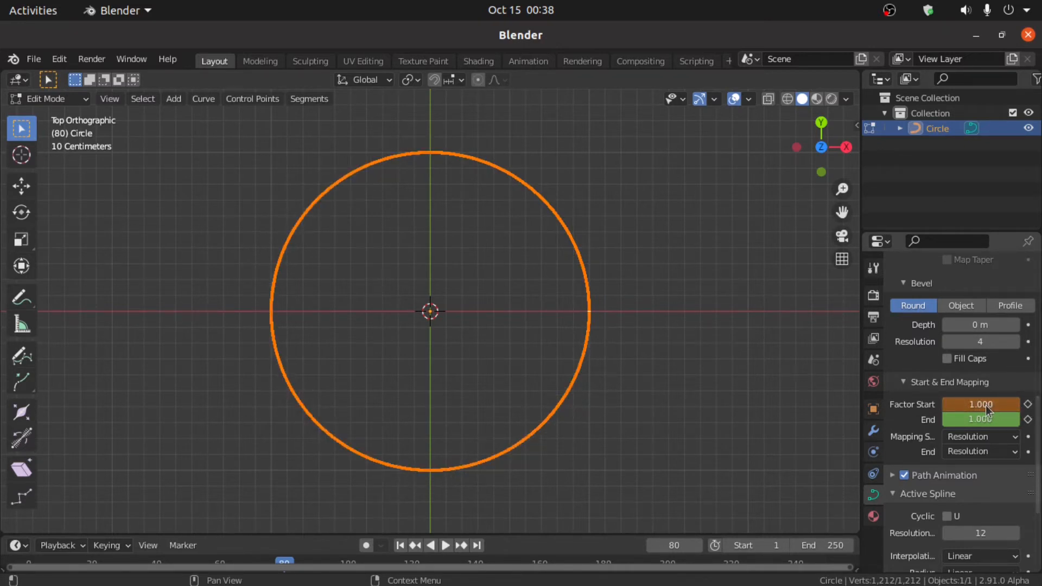
key(i)
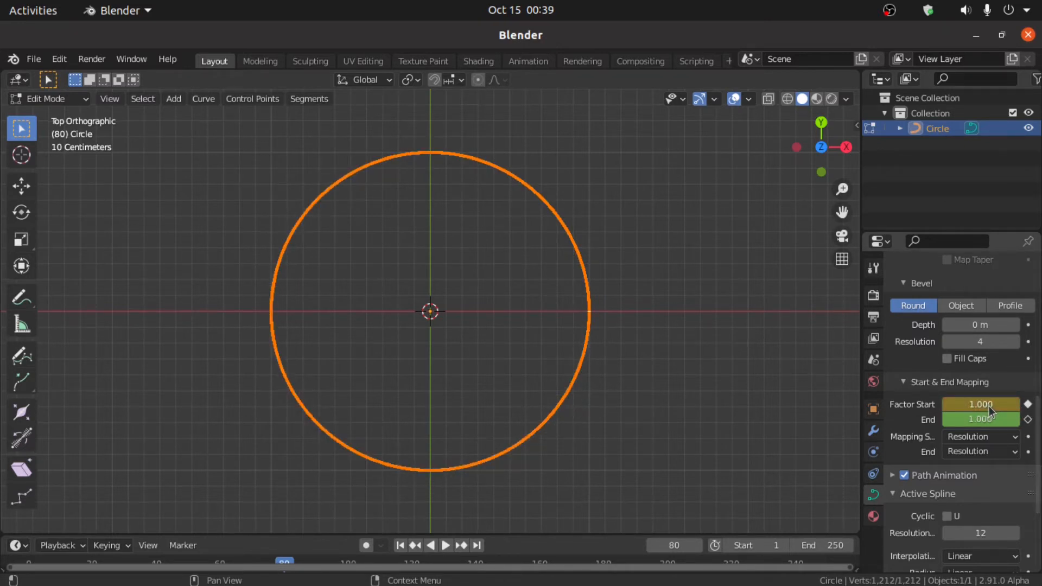
- Play the ring animation from frame 1 to review it, and stop the playback
click(416, 546)
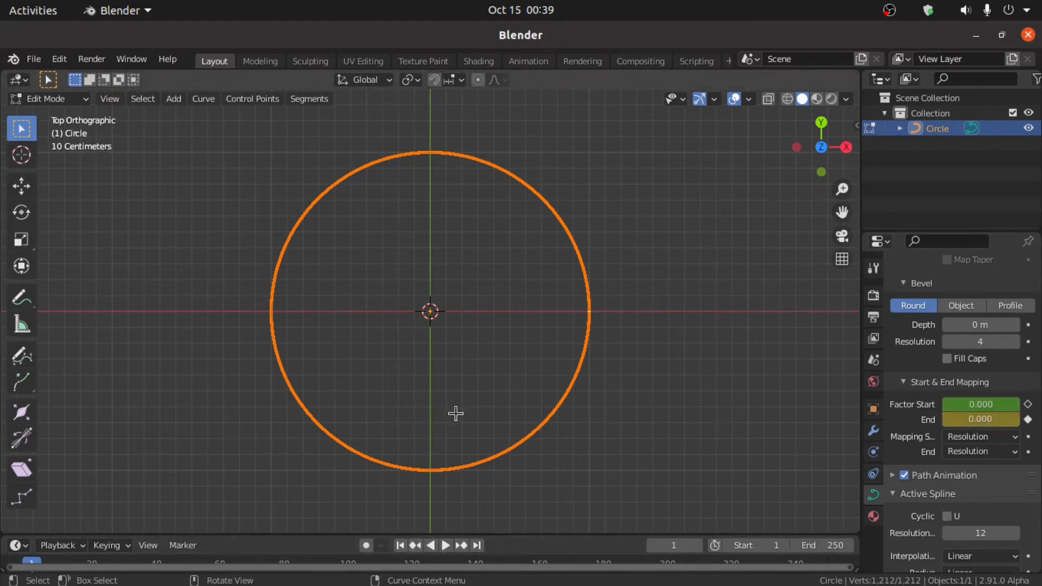
key(space)
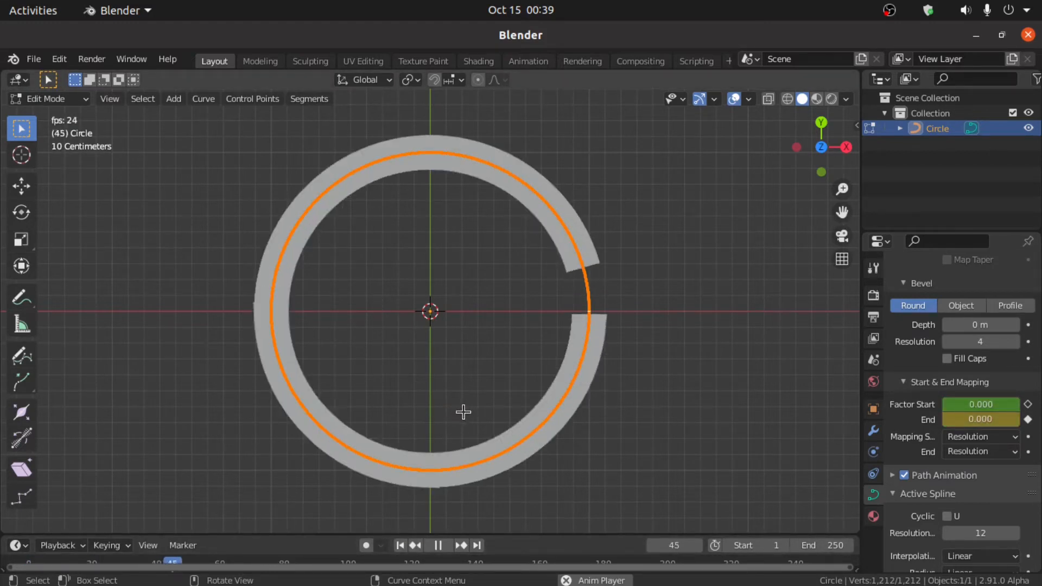
key(space)
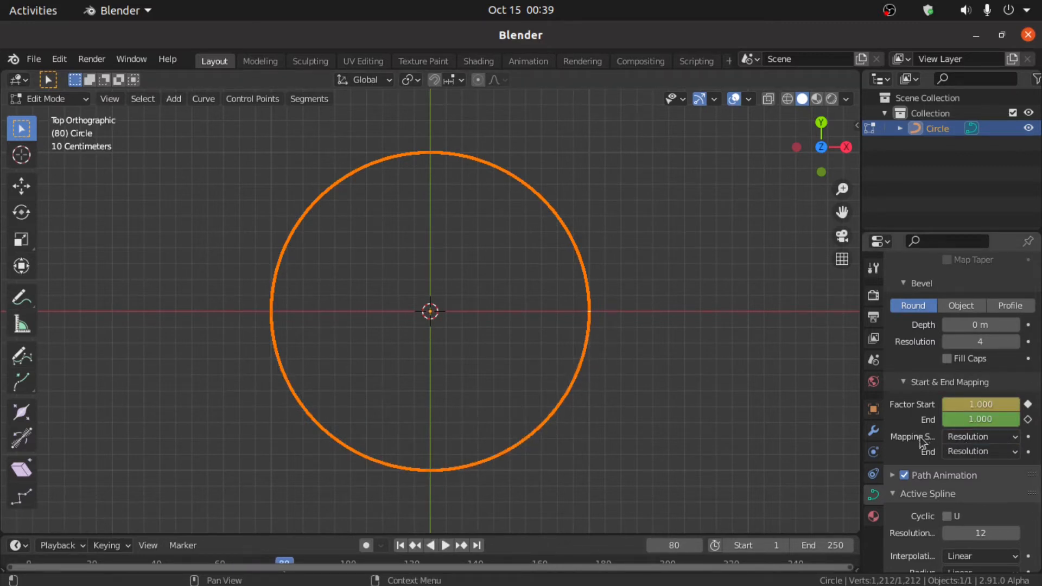
- Set both the start and end mapping types of the curve's bevel to Segments
click(965, 437)
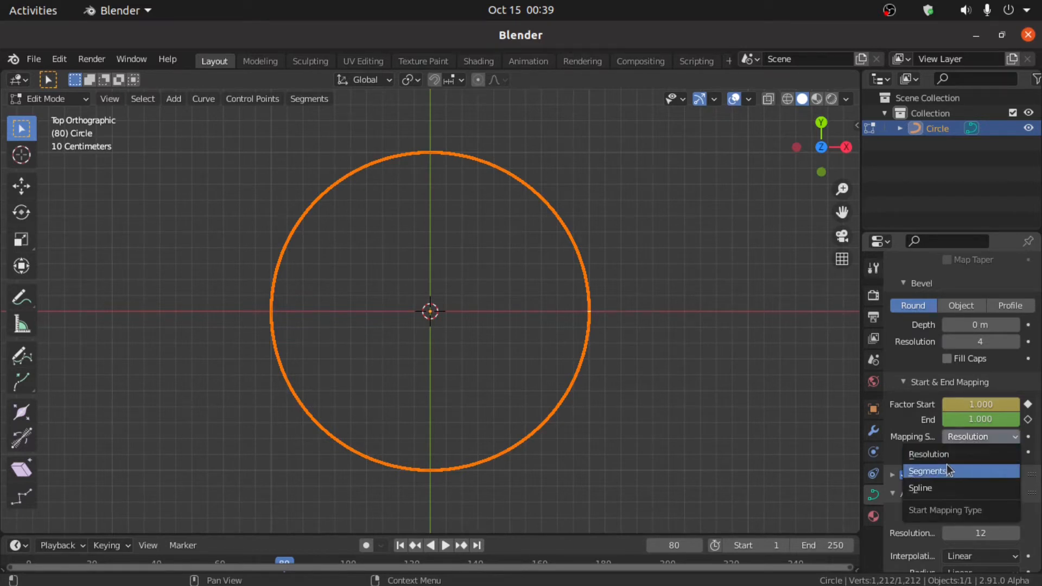
click(948, 465)
click(972, 453)
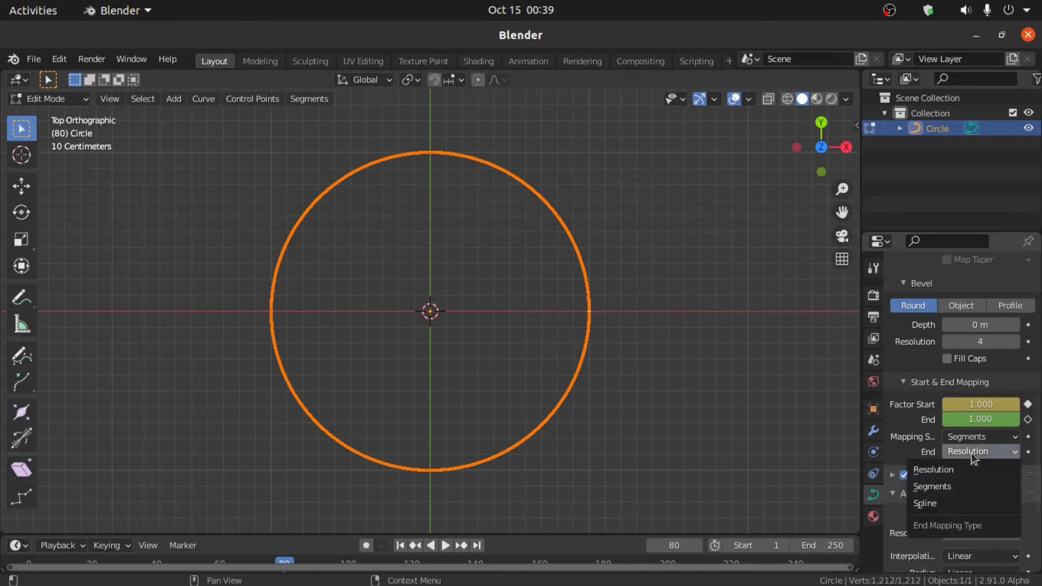
click(950, 481)
- Enlarge the timeline and set the interpolation of the circle's keyframes to Linear
drag(631, 535, 622, 452)
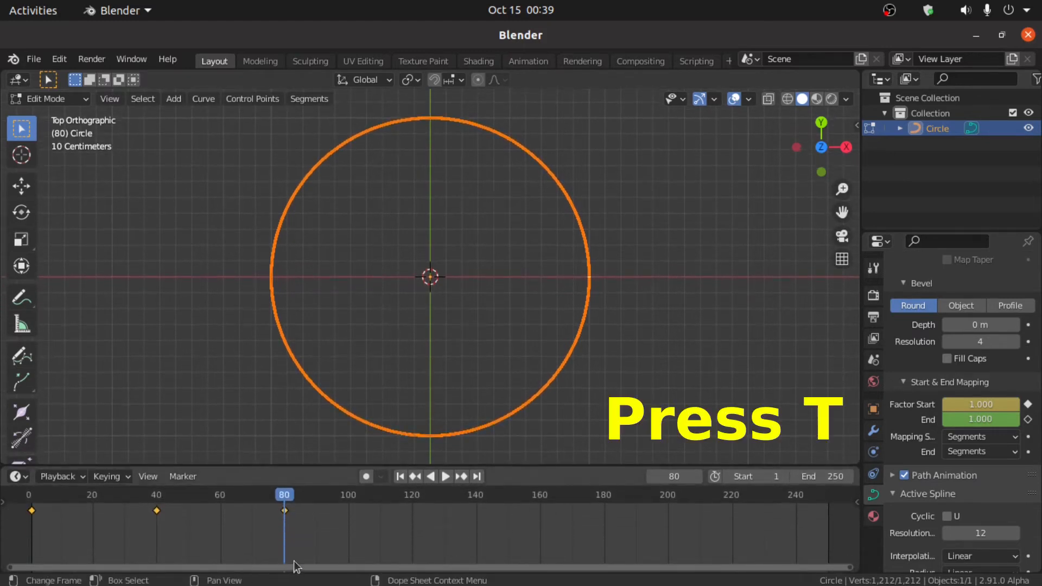
key(t)
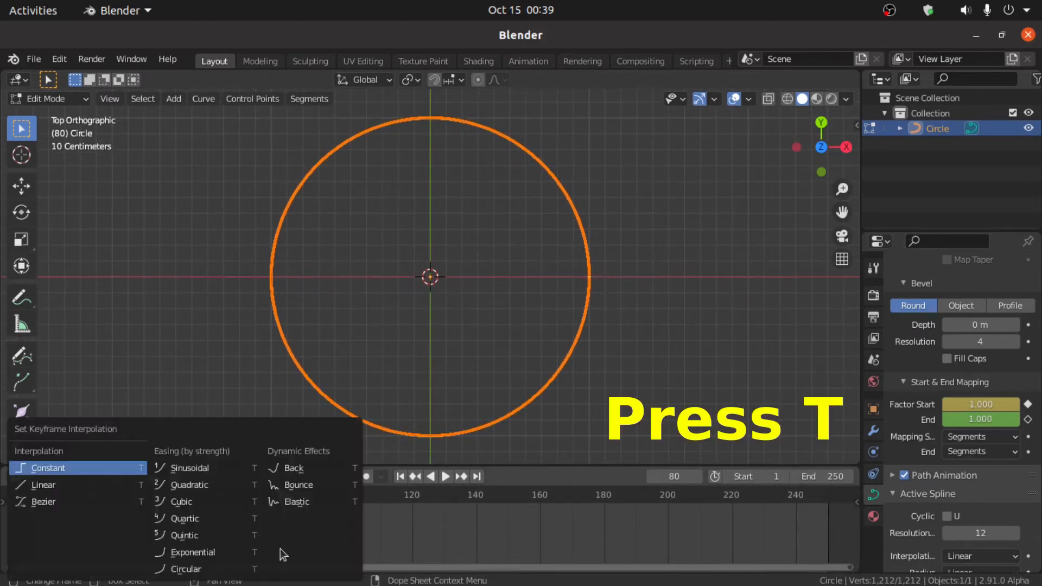
click(53, 486)
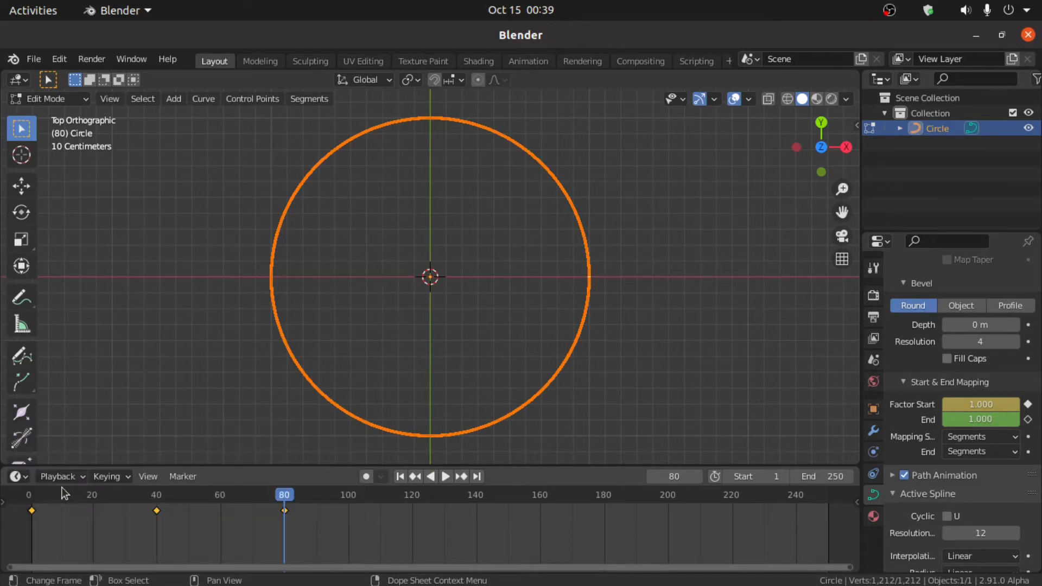
- Set the scene's end frame to 240 and return to frame 1
click(825, 477)
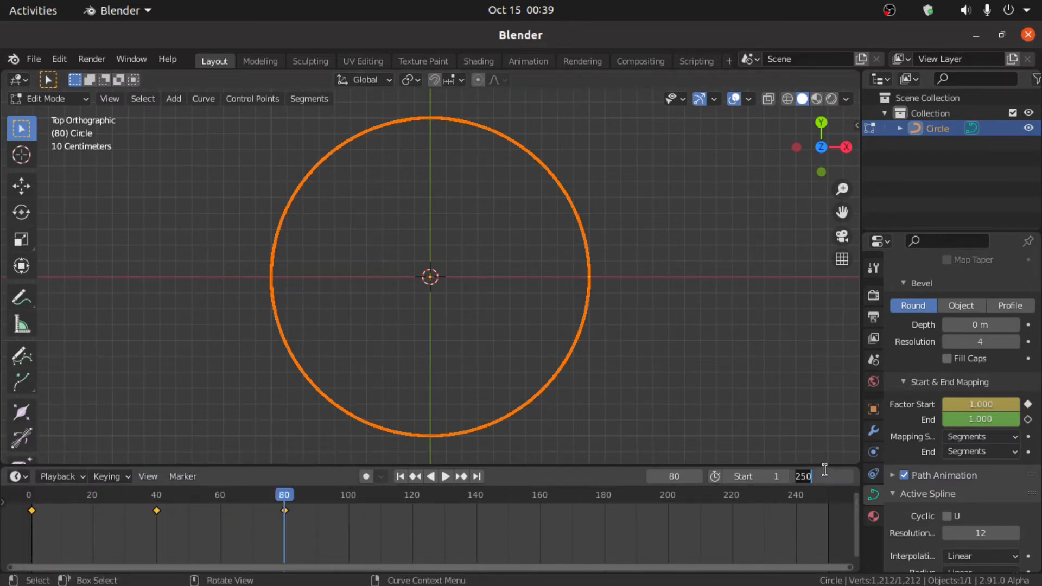
text(240)
key(Return)
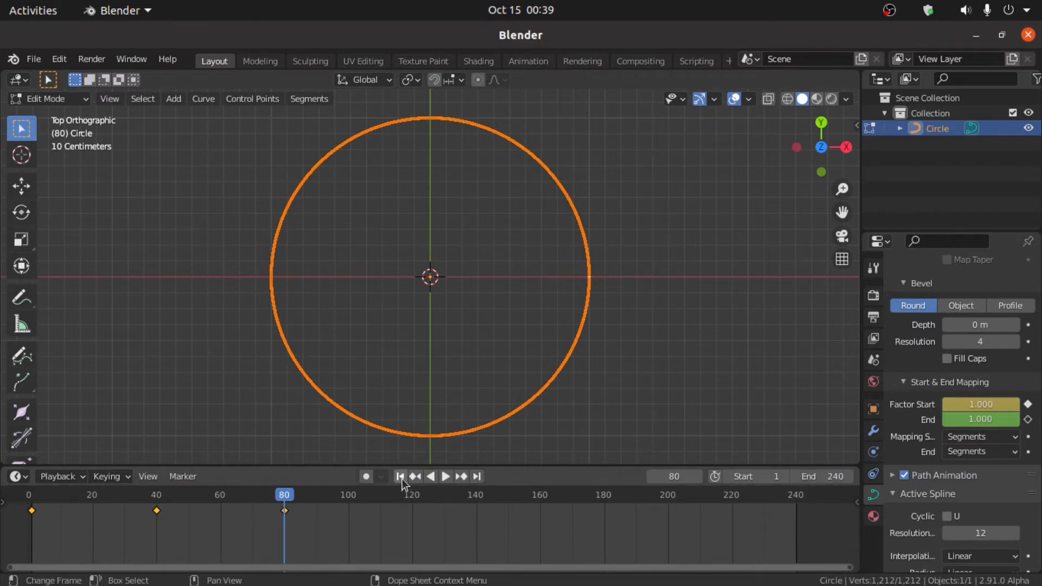
key(shift+Left)
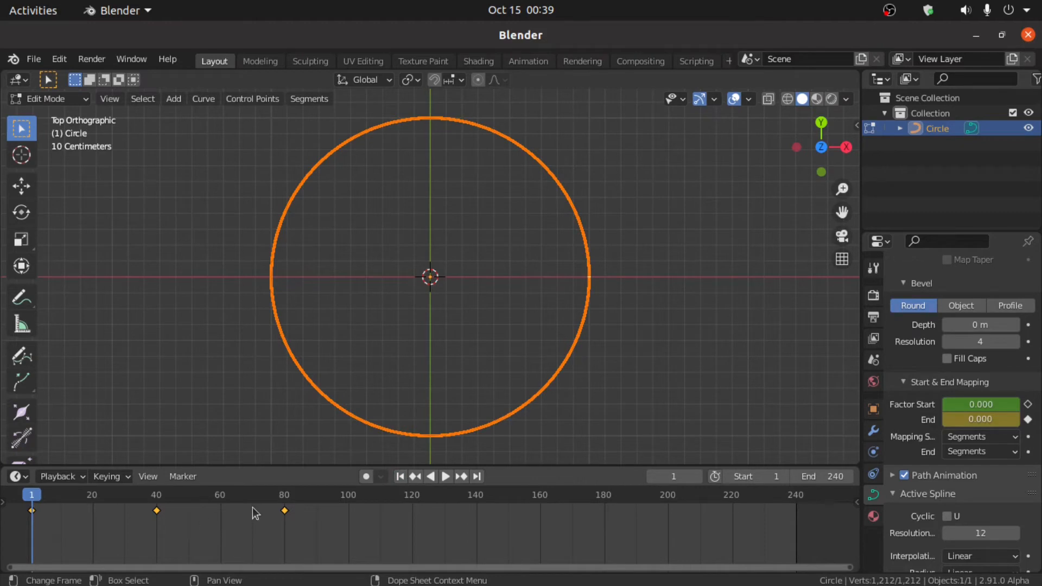
- Switch the timeline area to the Nonlinear Animation editor and push the circle curve's action down into an NLA strip
click(18, 477)
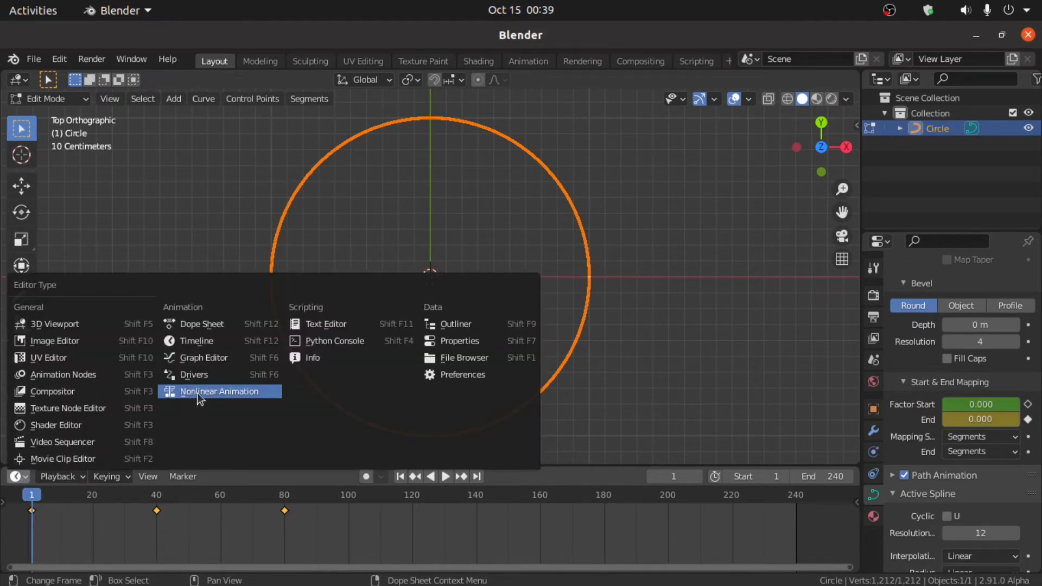
click(215, 394)
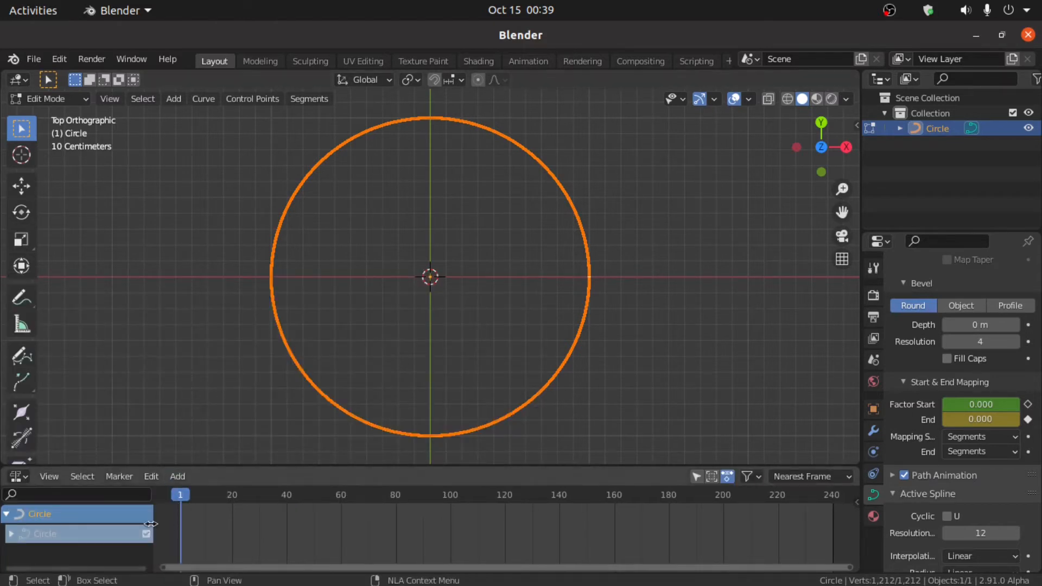
click(11, 535)
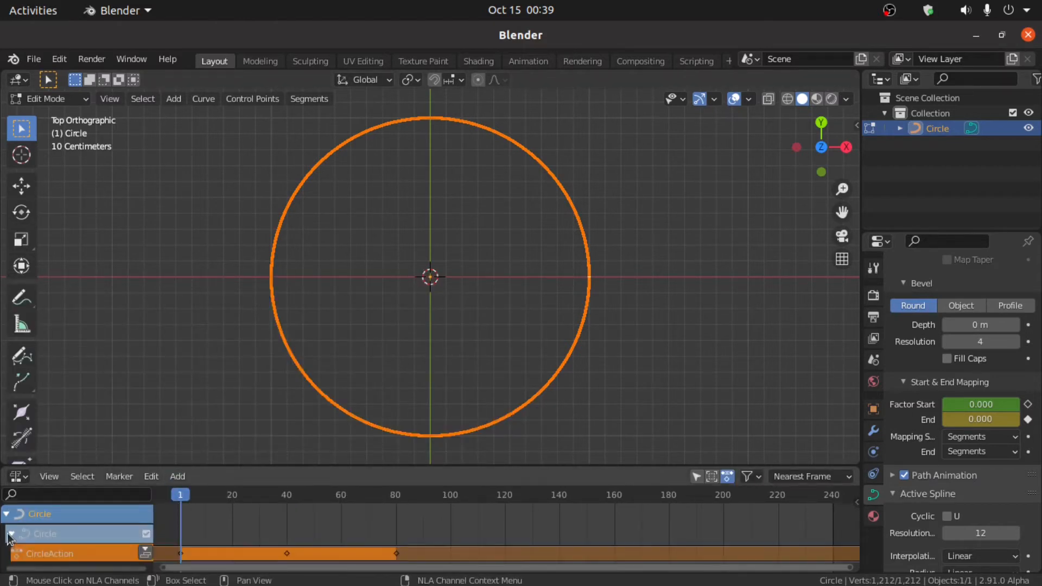
click(145, 554)
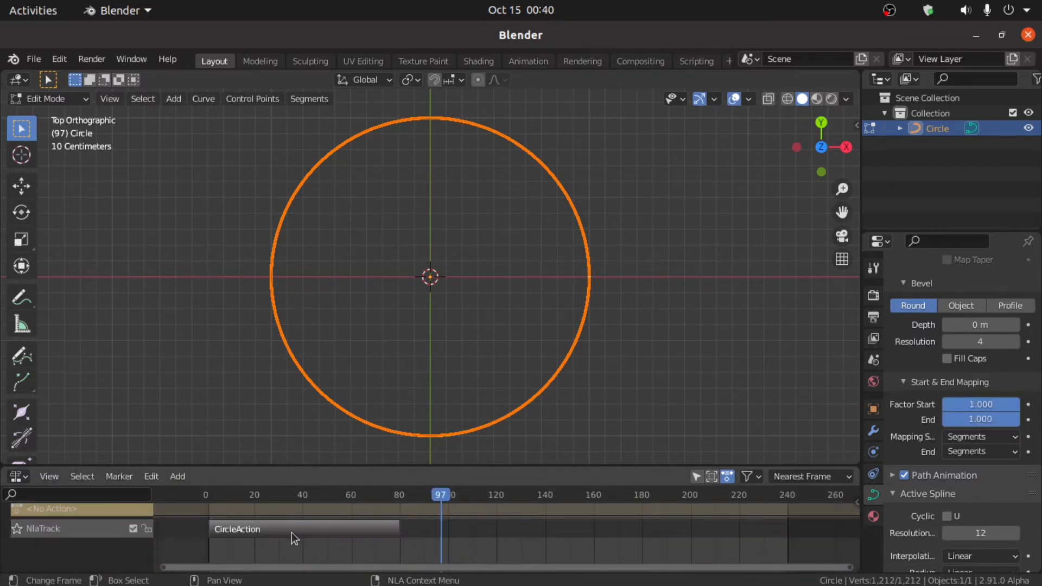
- Select the CircleAction strip and show its strip properties in an enlarged editor sidebar
click(291, 532)
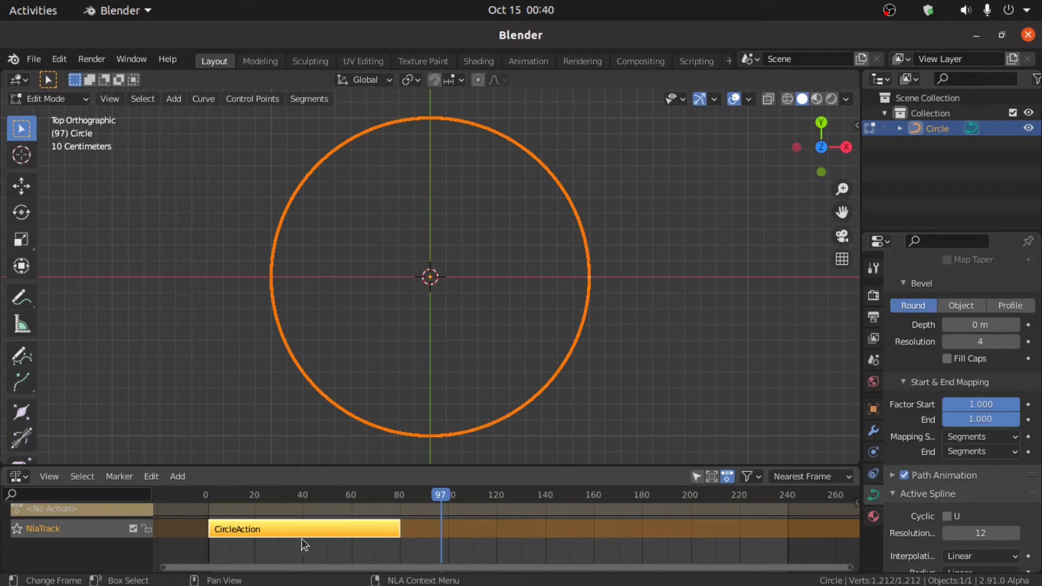
click(578, 512)
key(n)
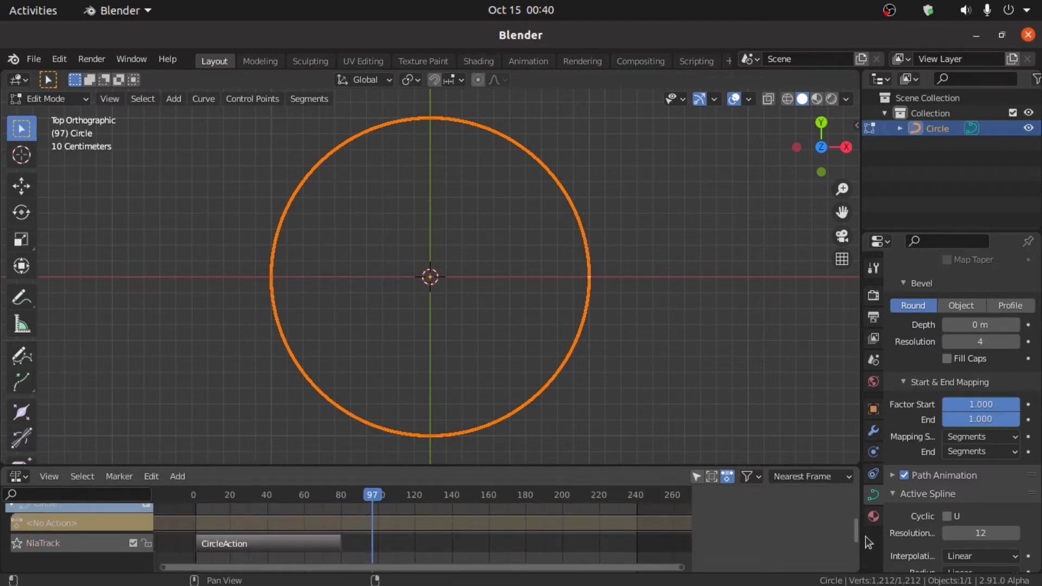
click(320, 543)
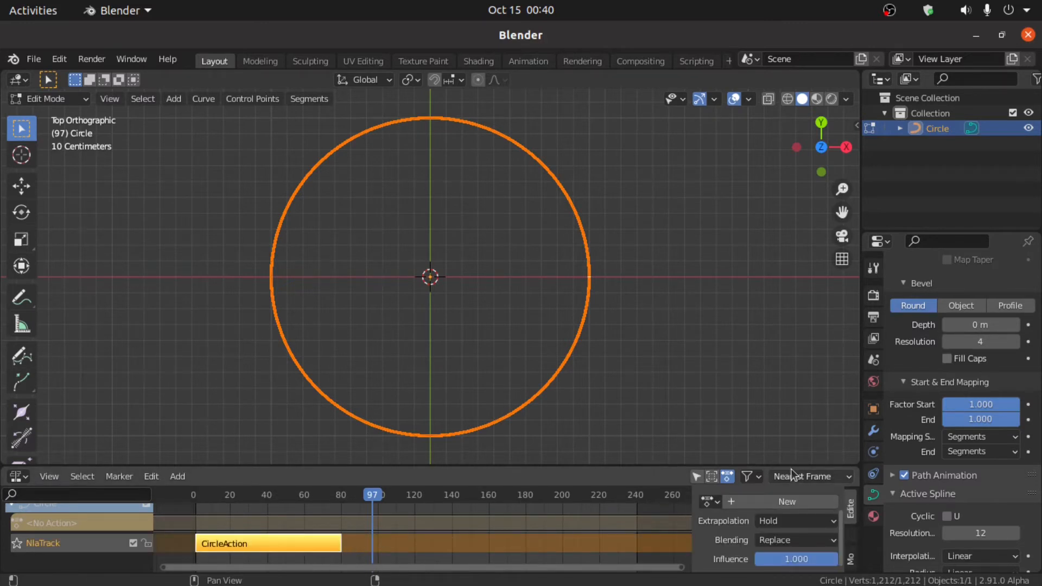
drag(794, 466, 794, 418)
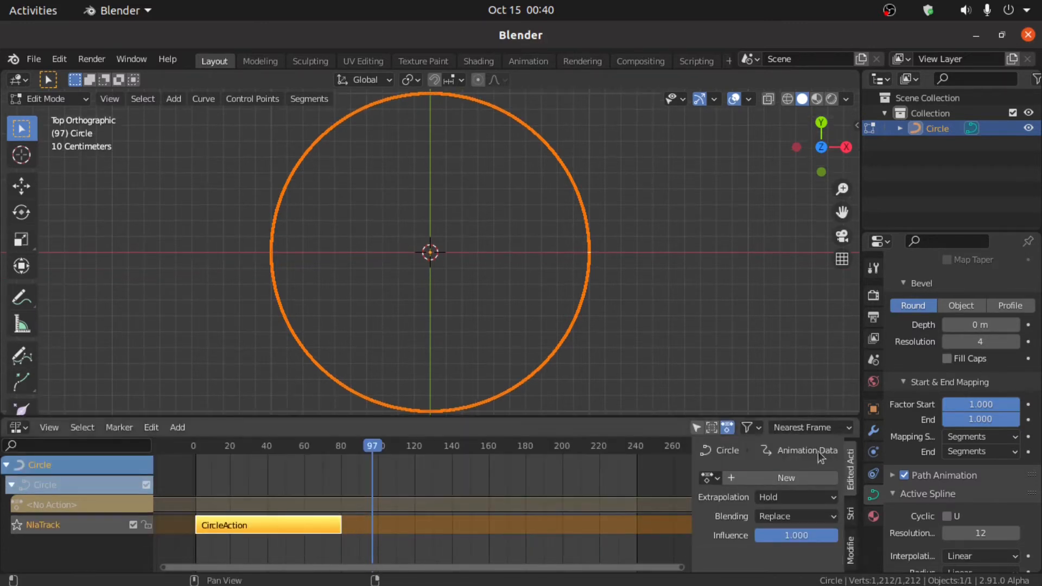
click(852, 522)
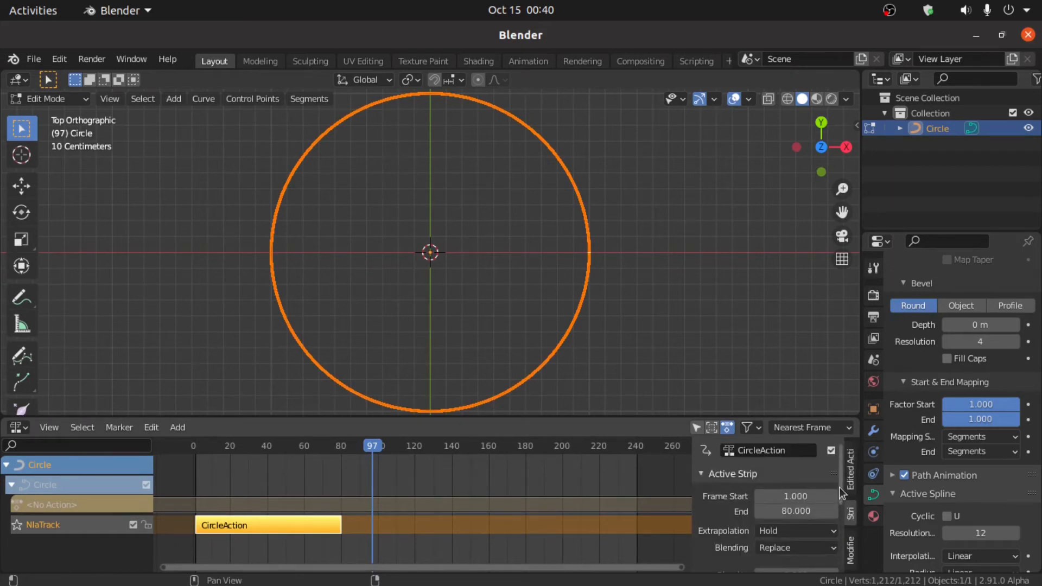
- Set the CircleAction clip's repeat count to 3 and switch the animation area back to the Timeline editor
scroll(840, 487, down, 5)
scroll(854, 549, down, 2)
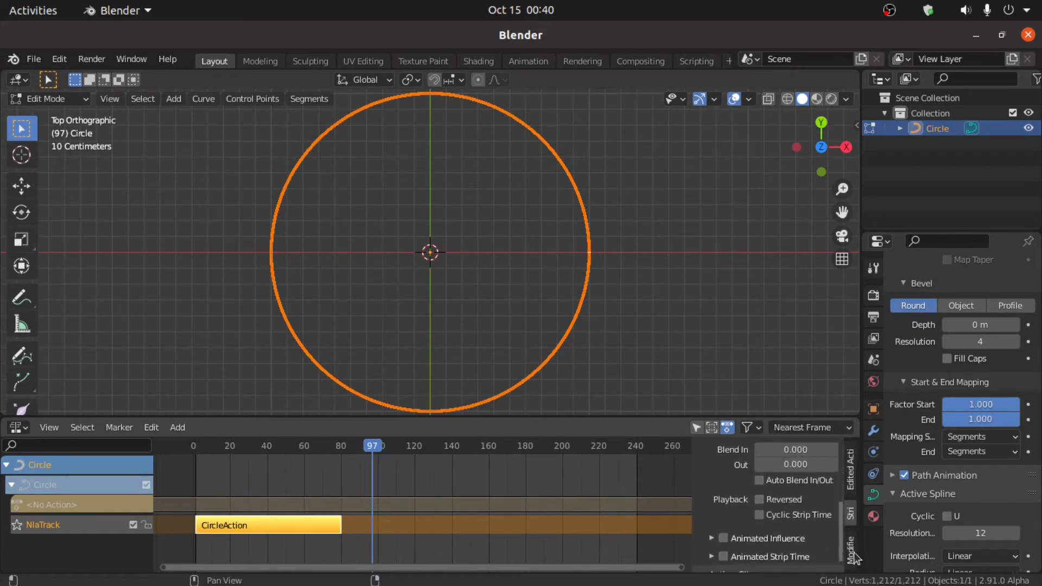
drag(838, 531, 854, 572)
click(709, 566)
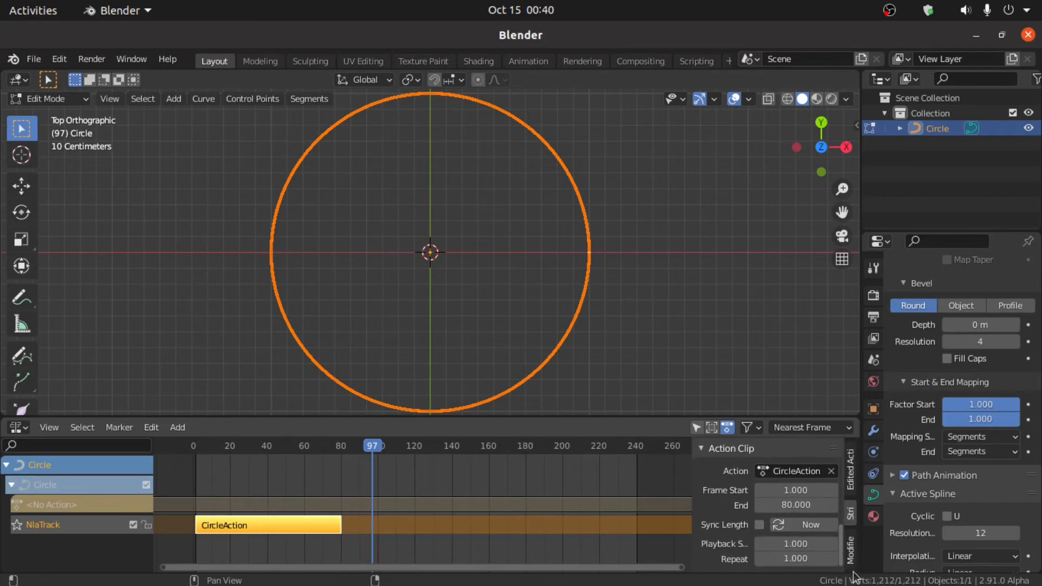
click(790, 559)
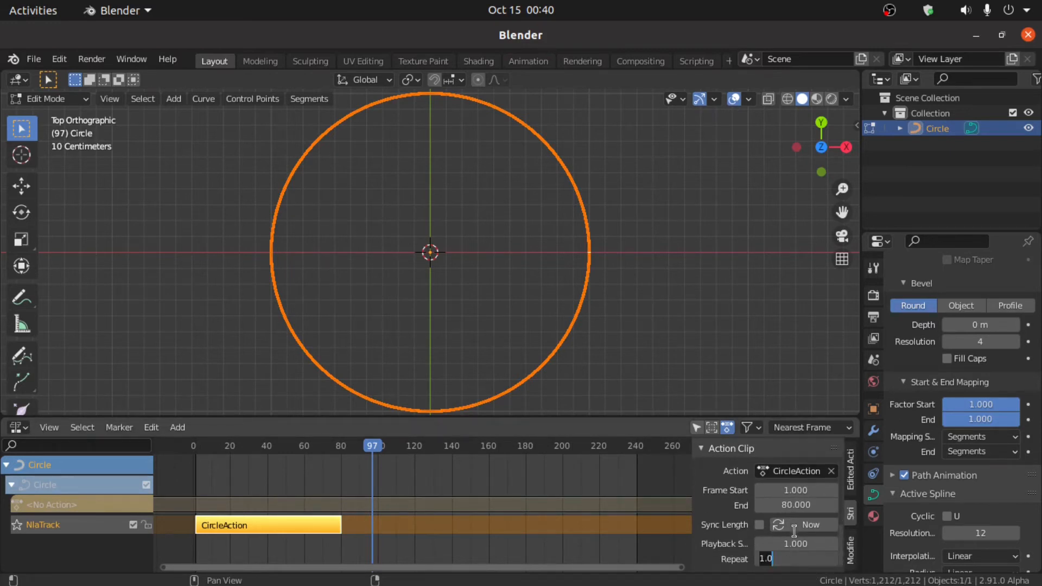
text(3)
key(Return)
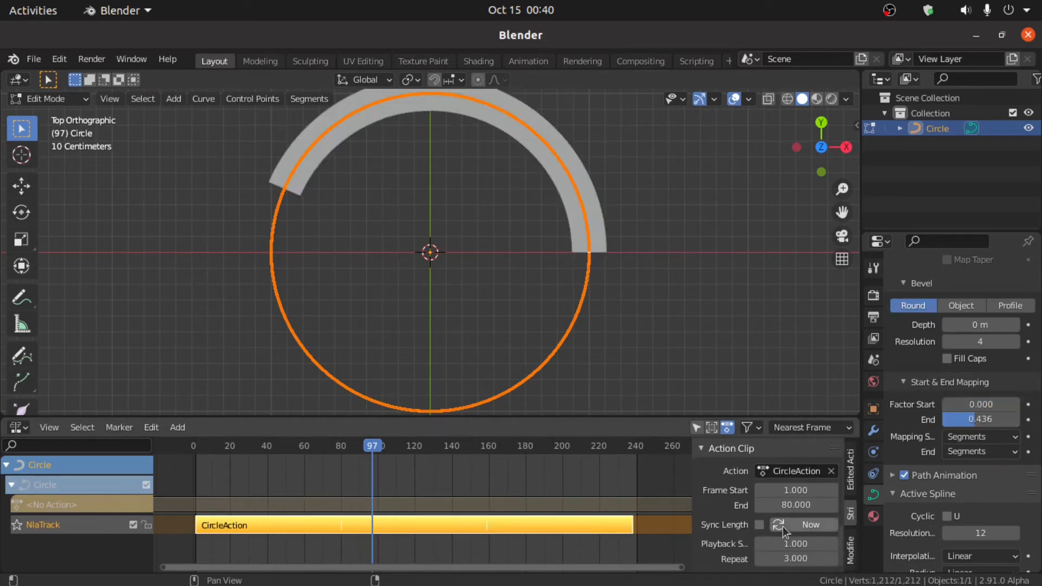
click(29, 428)
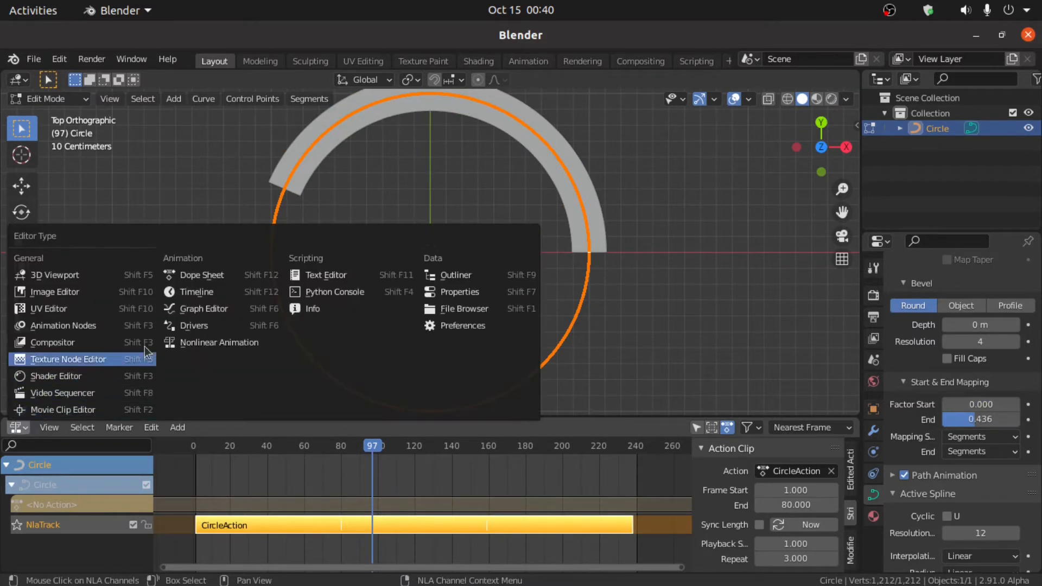
click(206, 295)
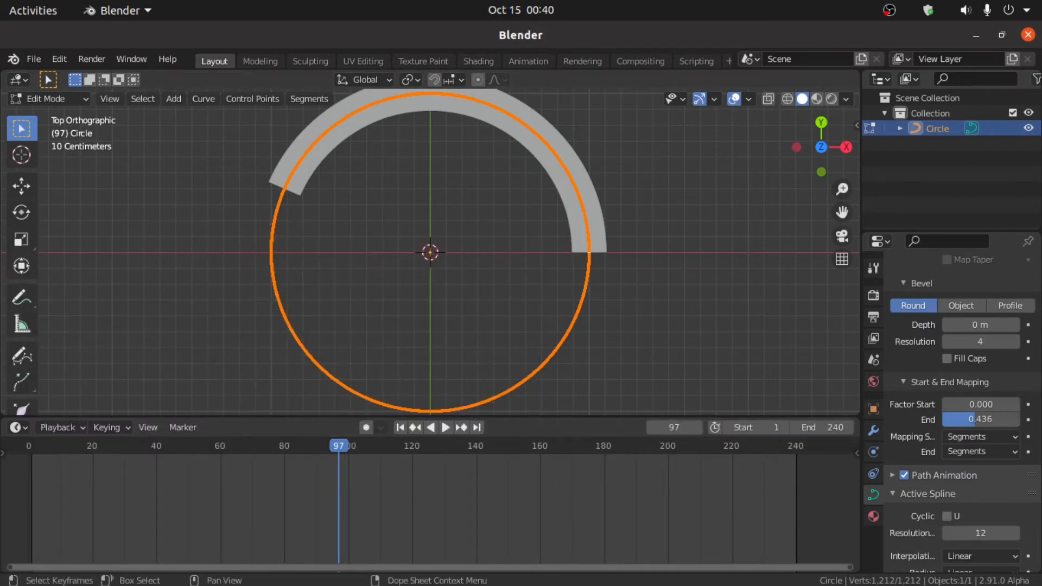
- Deselect the curve's points and play back the looping ring animation, stopping it after it has wrapped around
click(465, 262)
key(space)
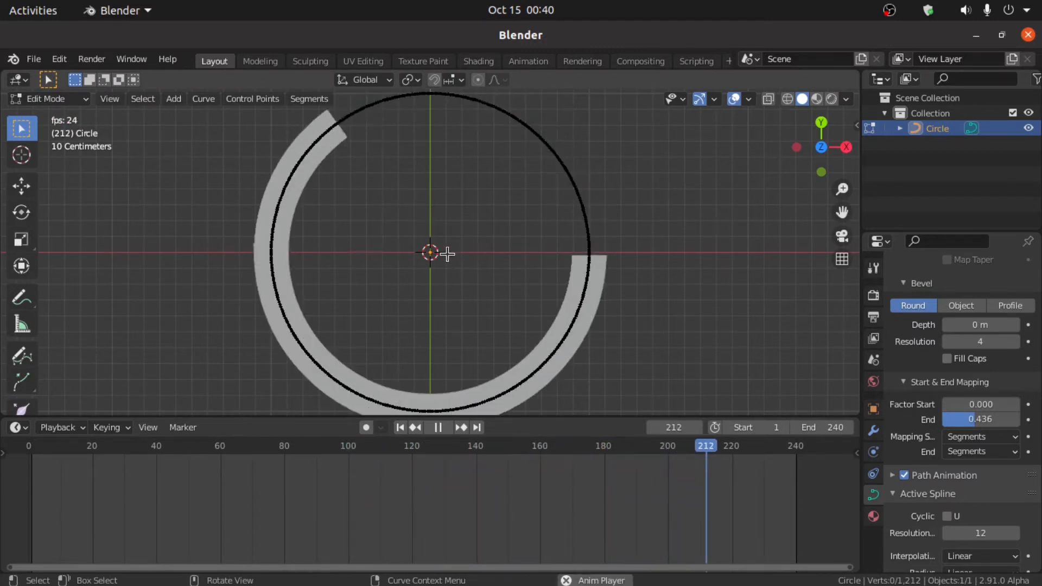
key(space)
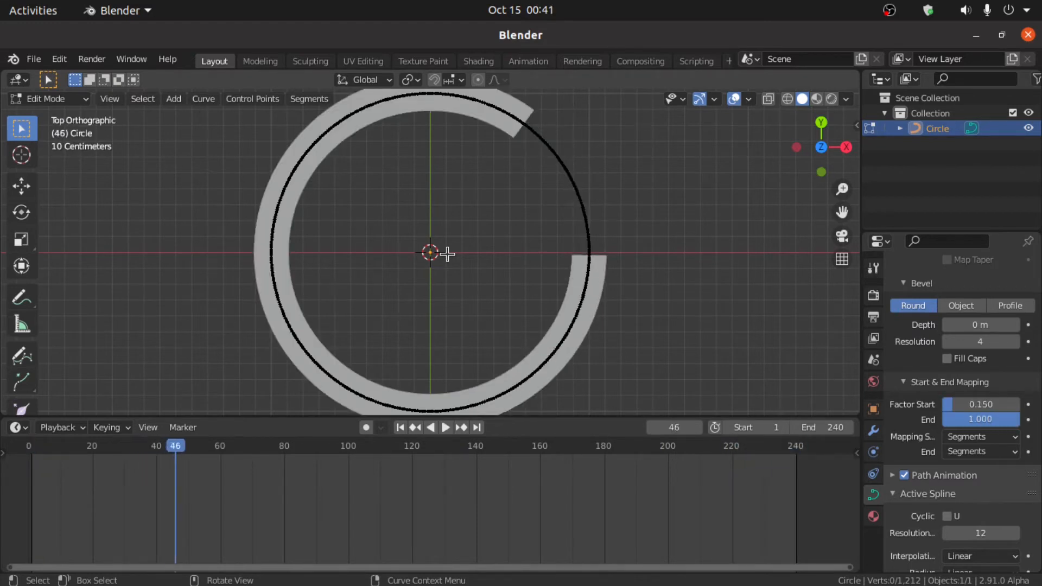
- Return to Object Mode, add a Plain Axes empty at the origin and deselect it
click(62, 100)
click(65, 113)
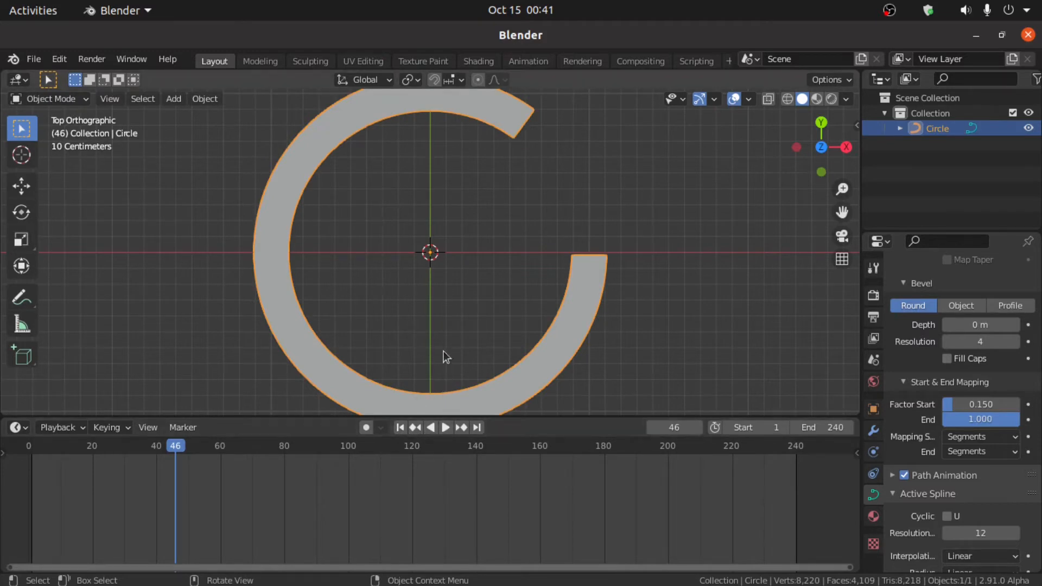
key(shift+a)
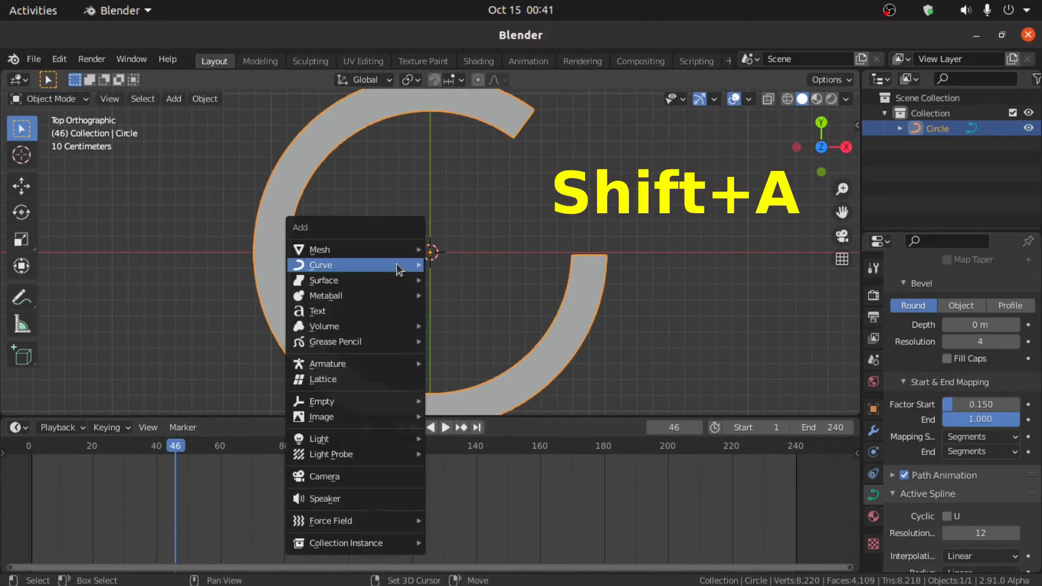
mouse_move(328, 403)
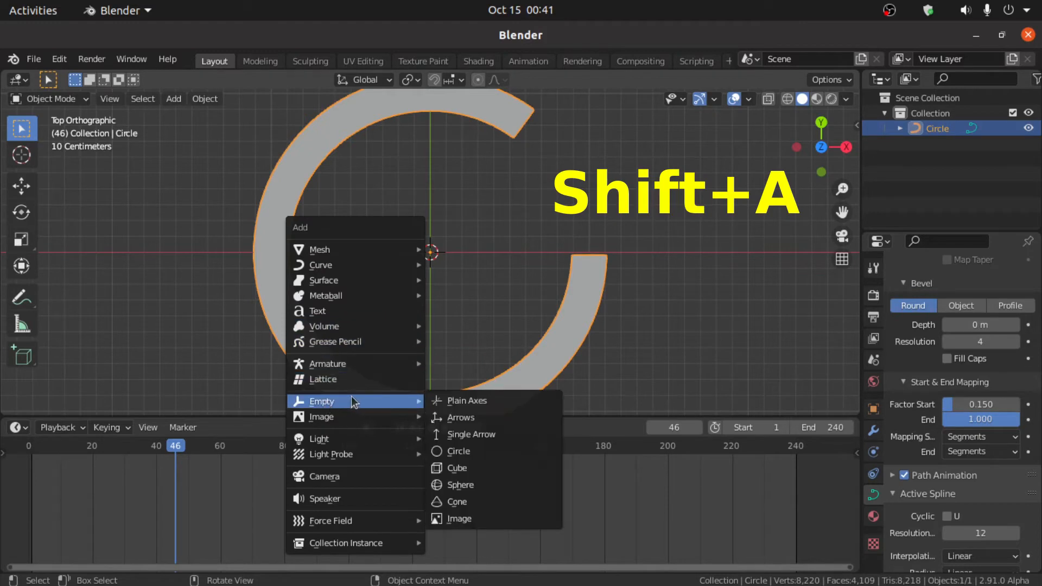
click(491, 401)
click(719, 324)
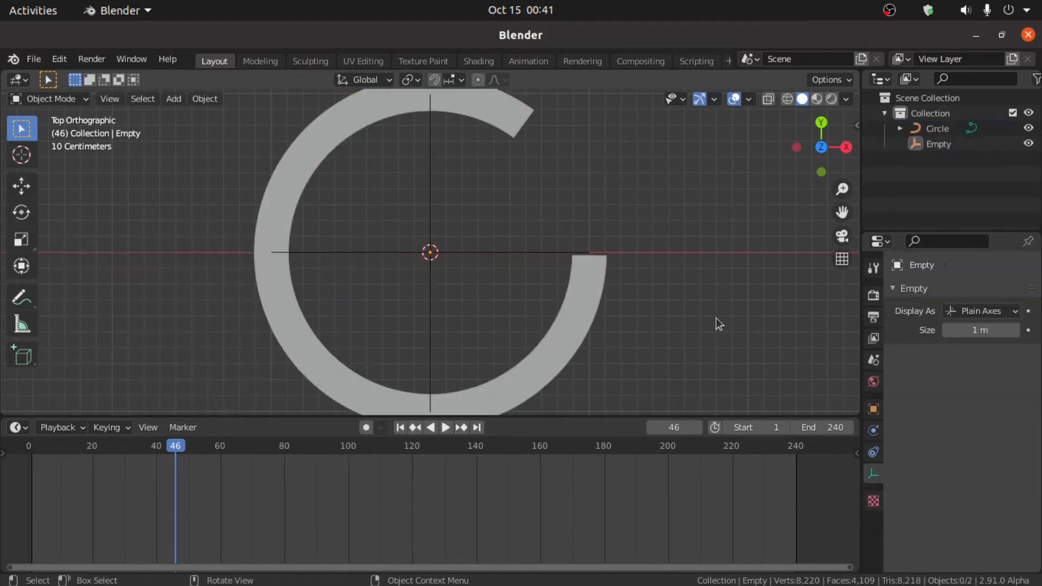
- Add a mesh plane at the origin and scale its geometry along X to about 0.098 in Edit Mode
key(shift+a)
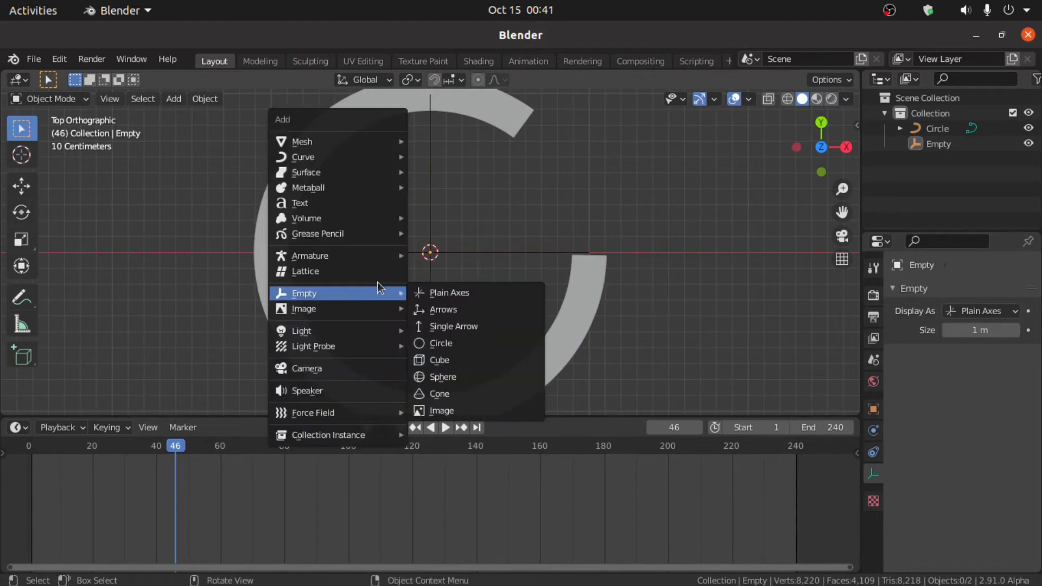
mouse_move(301, 143)
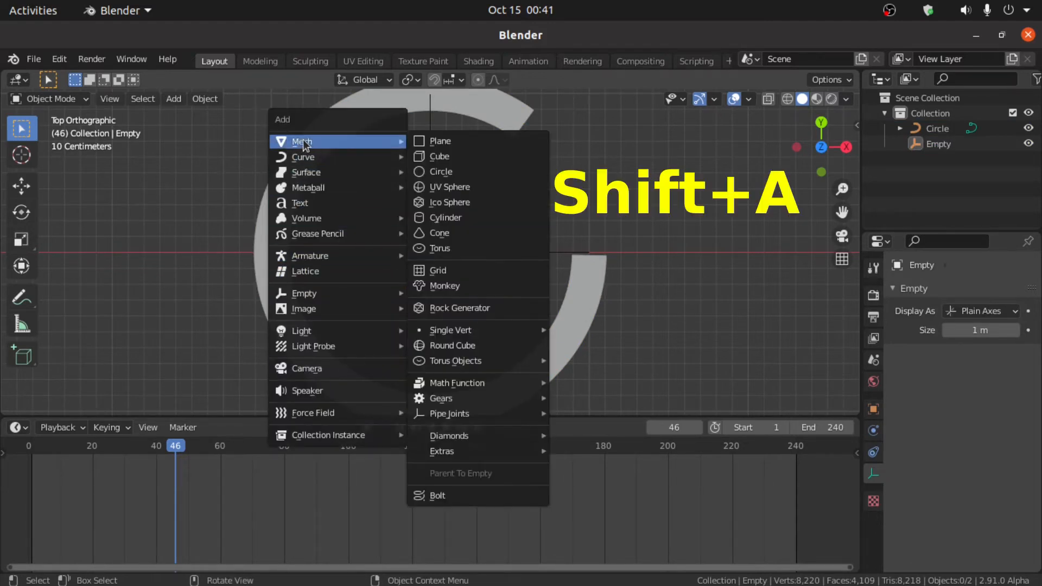
click(466, 146)
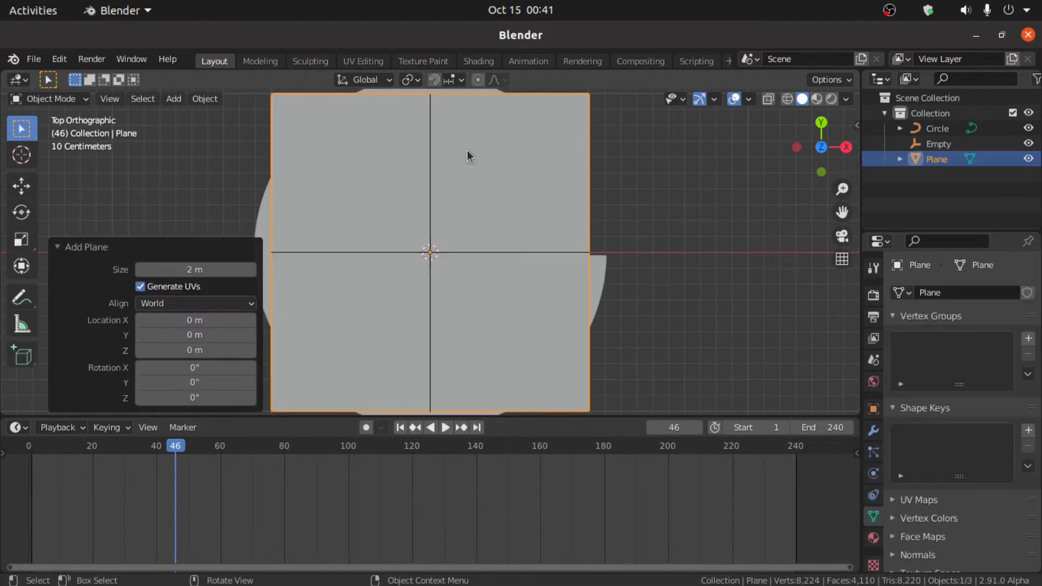
key(Tab)
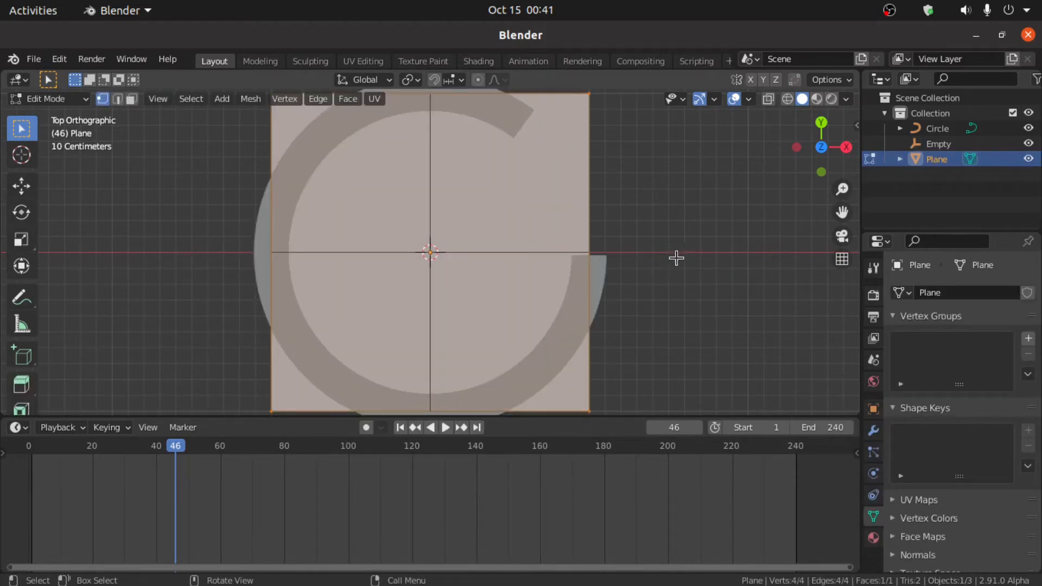
key(s)
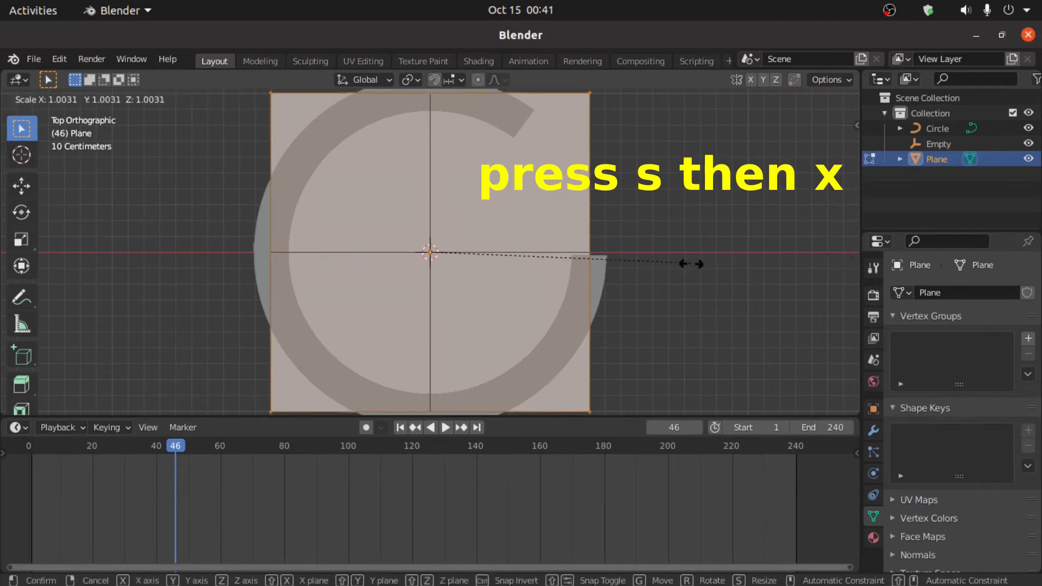
key(x)
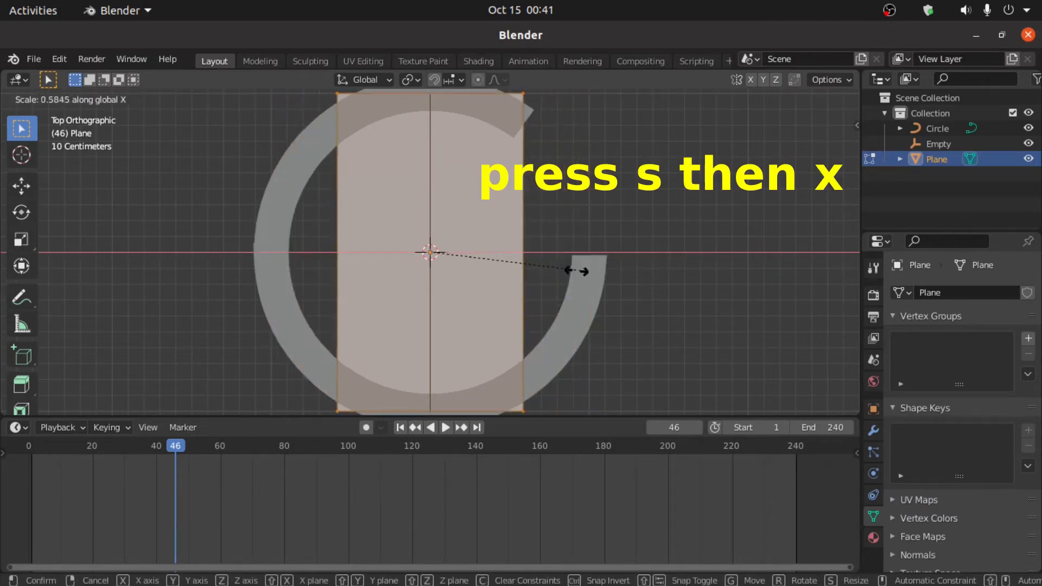
click(435, 275)
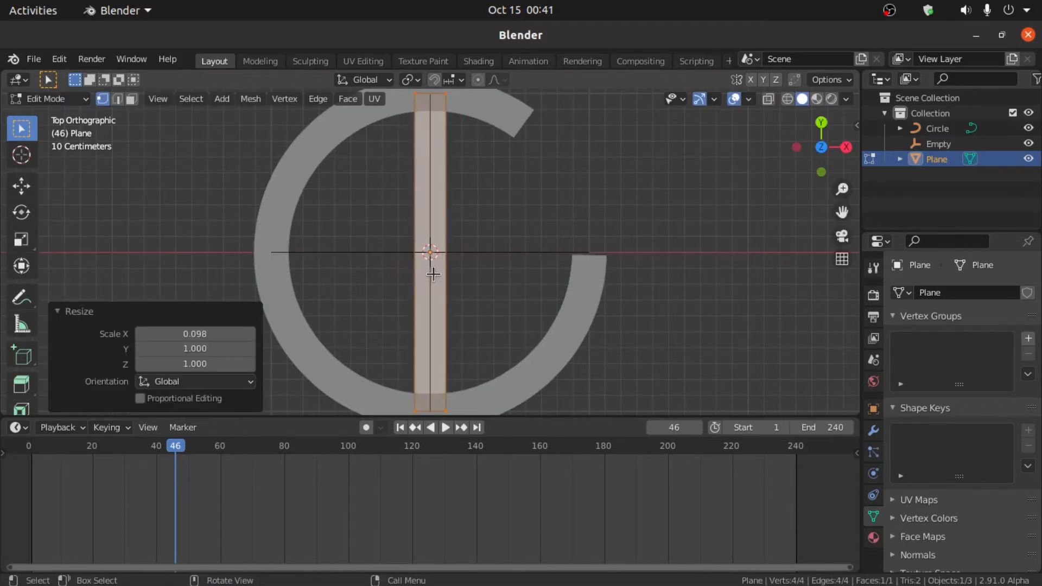
- Scale the plane's geometry to about 0.445 along Y and by a further 0.53 along X to form a thin bar
key(s)
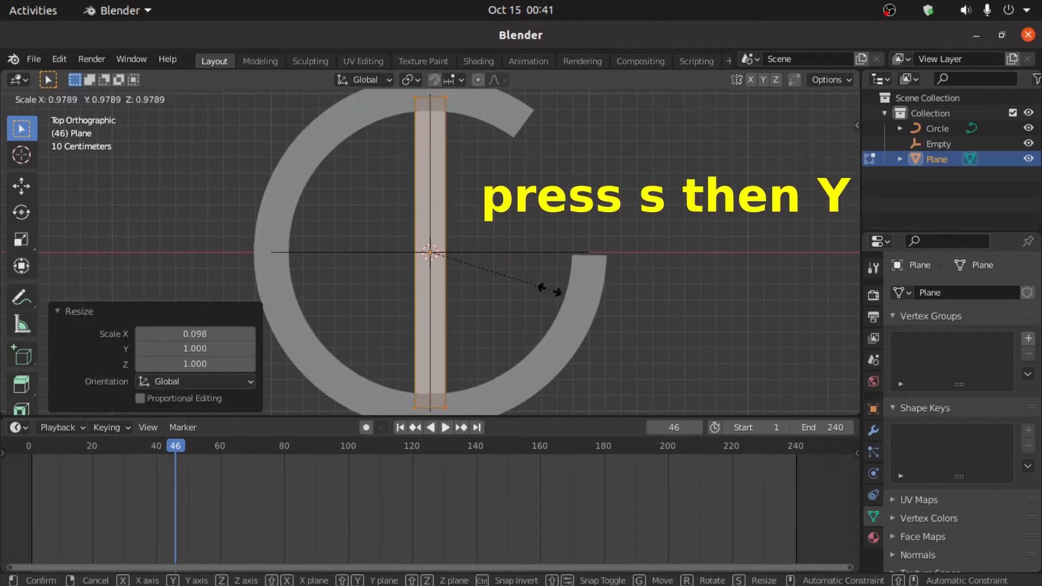
key(y)
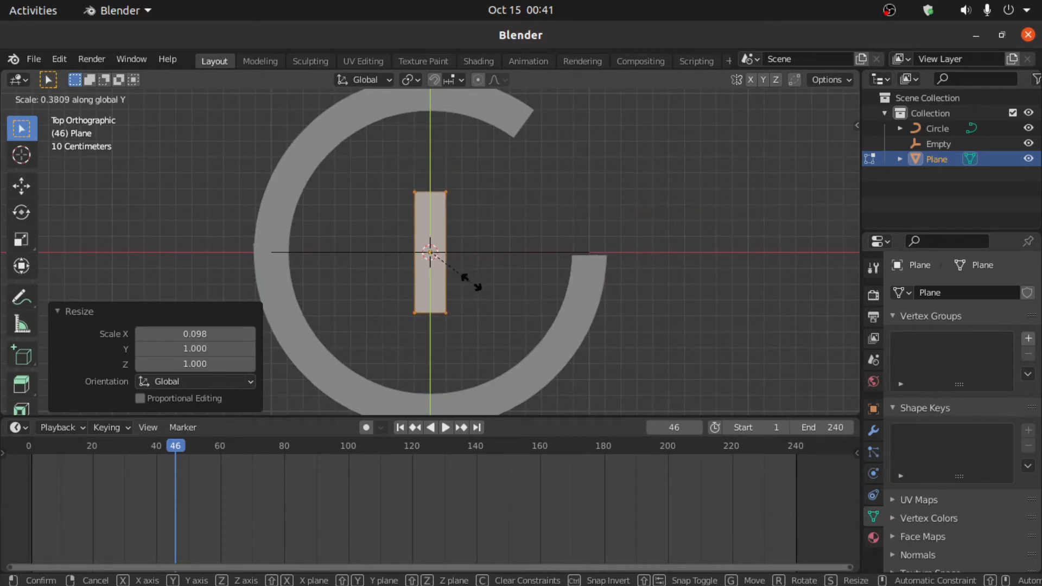
click(470, 293)
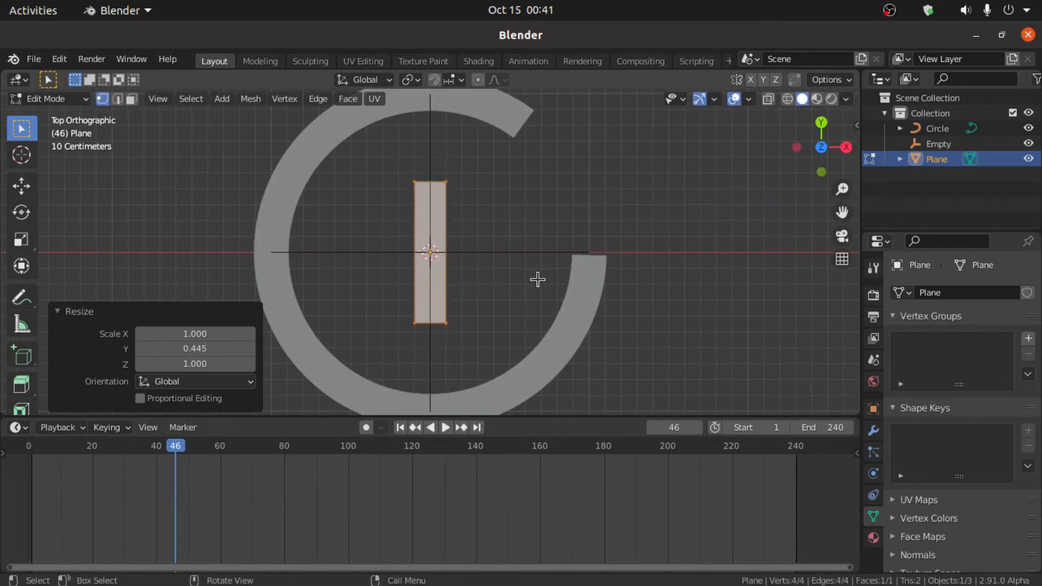
key(s)
key(x)
click(476, 286)
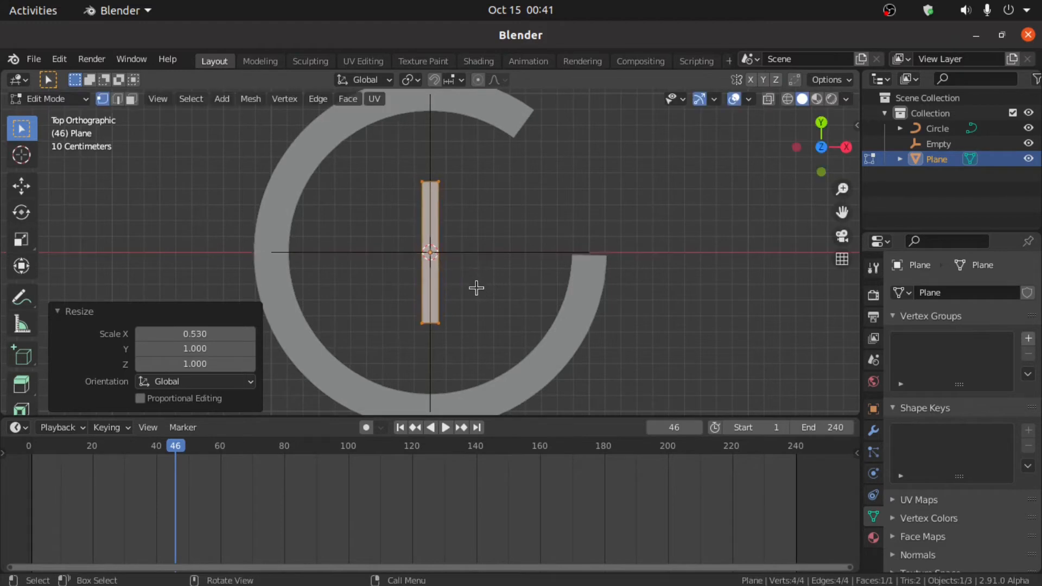
- Move the bar's geometry about 0.964 m along Y so it crosses the ring, and return to Object Mode
key(g)
key(y)
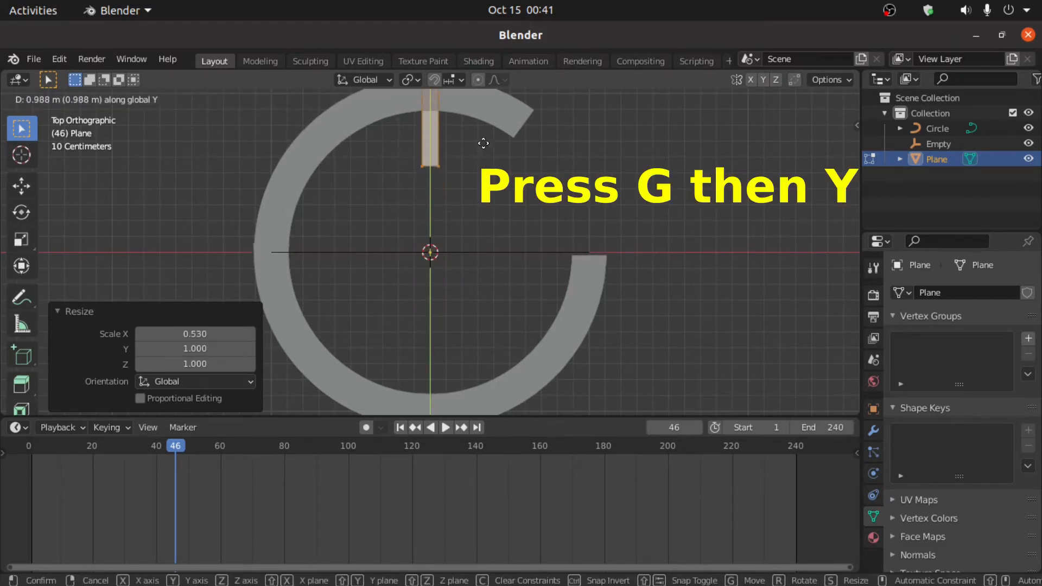
click(482, 144)
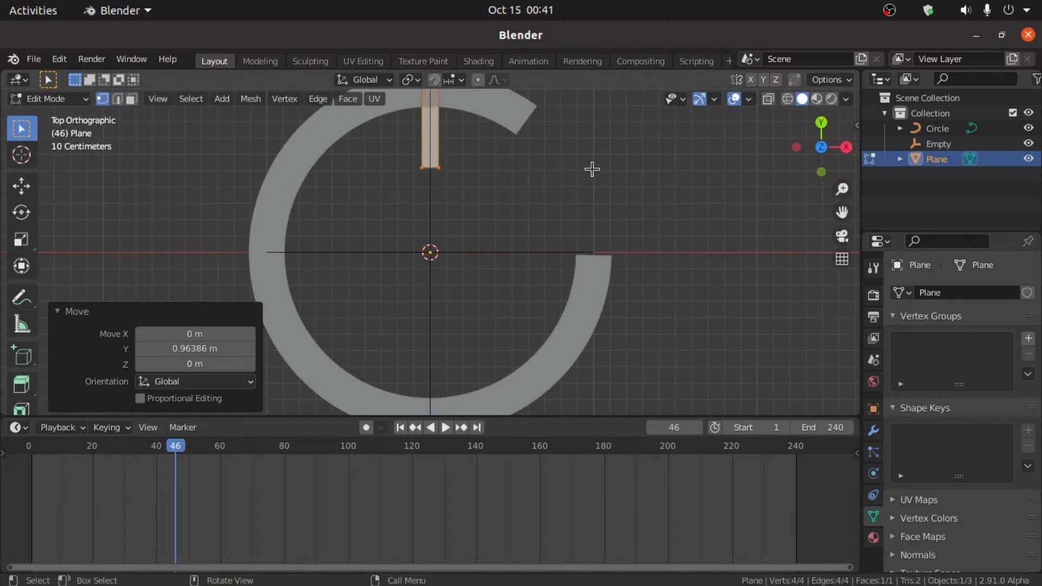
scroll(602, 204, down, 3)
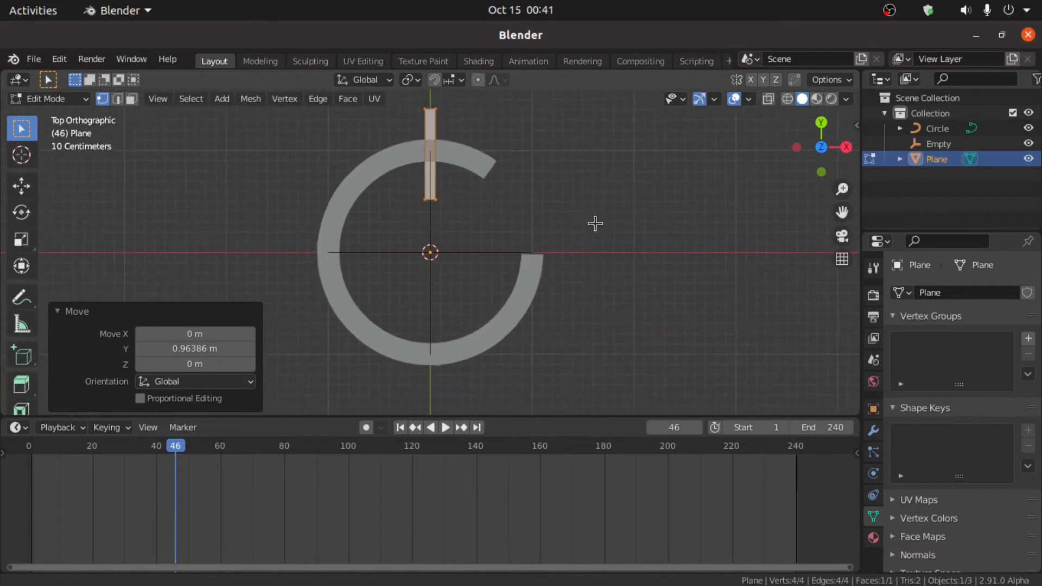
shift+middle_drag(460, 250, 464, 269)
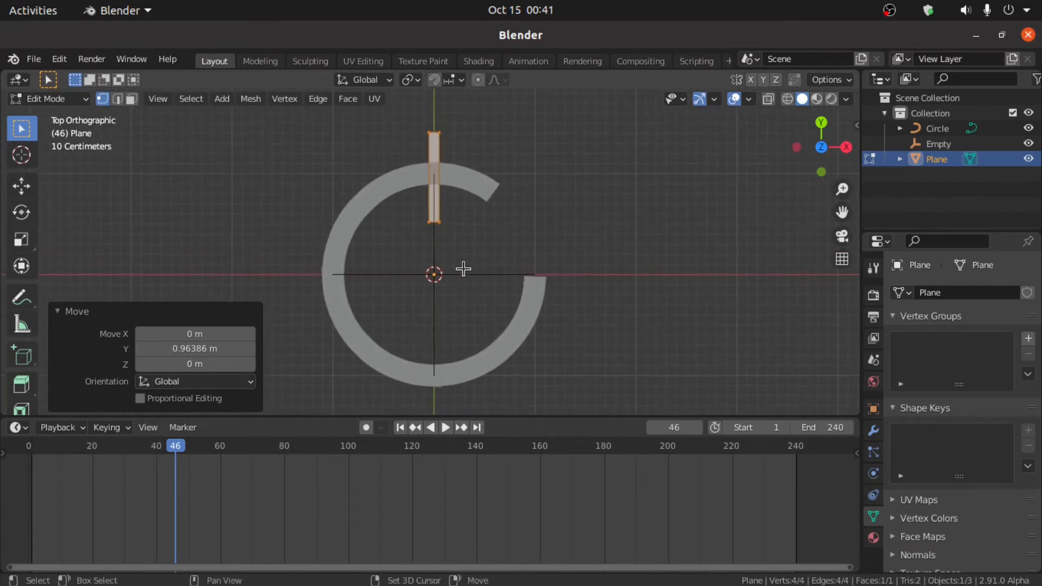
key(Tab)
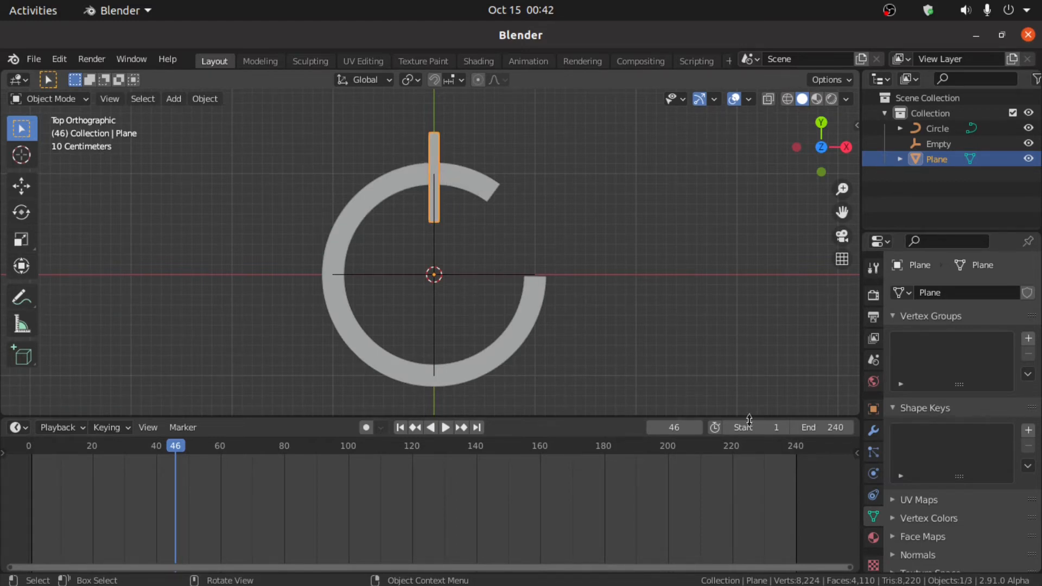
- Add an Array modifier to the plane, disable Relative Offset and enable Object Offset with Empty as its object
click(872, 432)
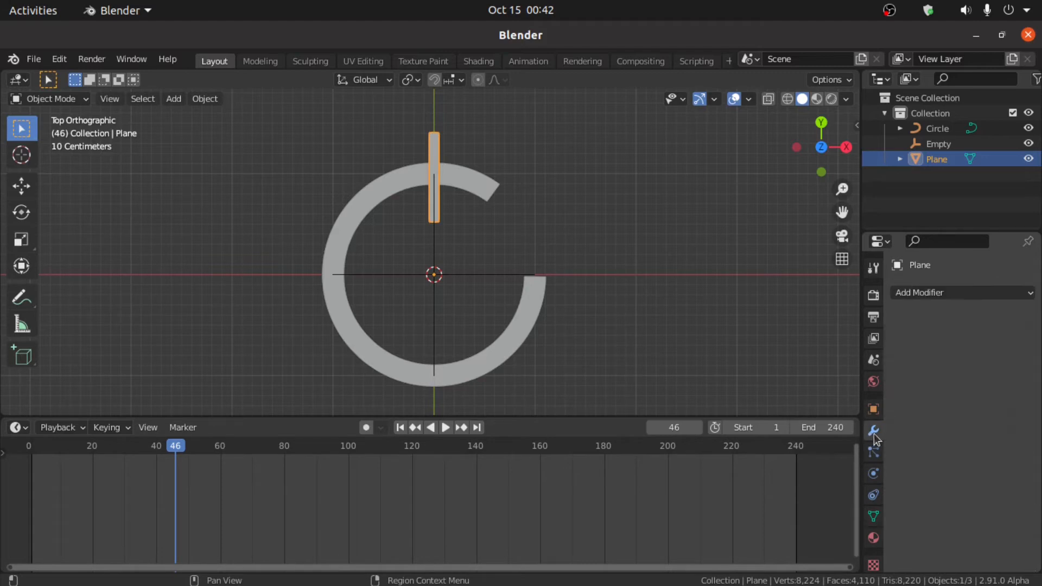
click(934, 296)
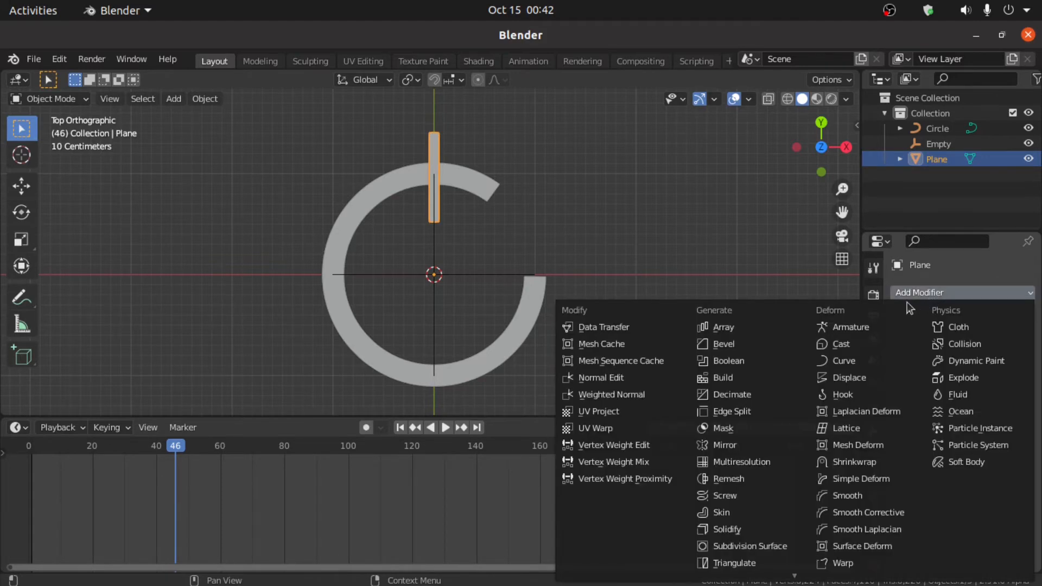
click(732, 329)
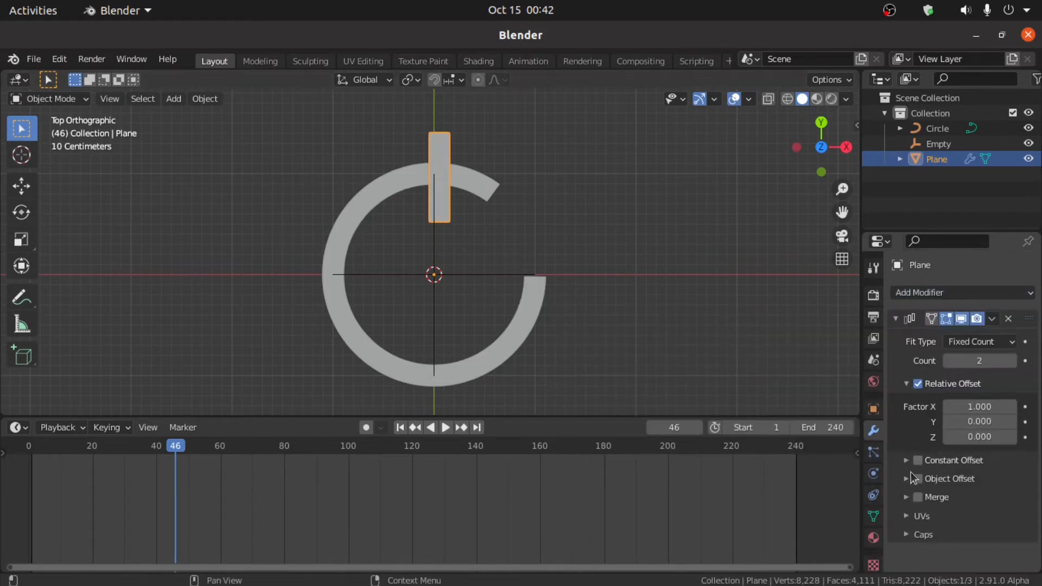
click(917, 384)
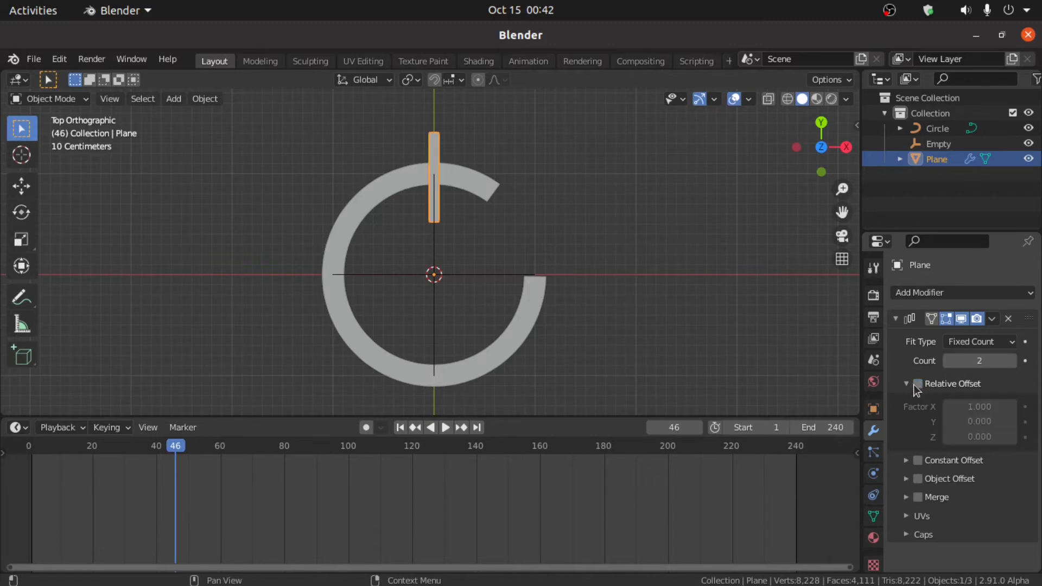
click(917, 479)
click(907, 478)
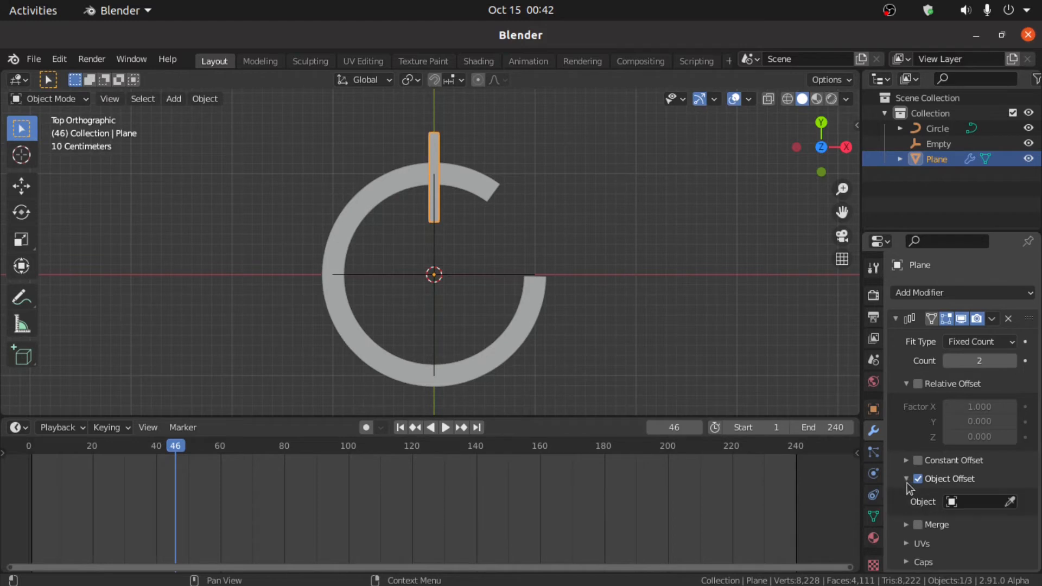
click(981, 503)
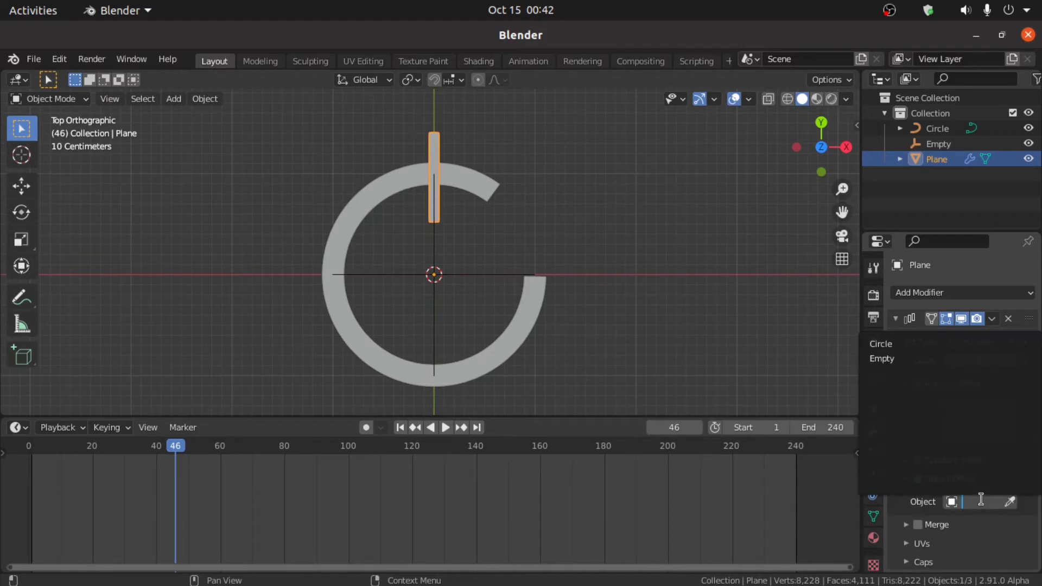
click(899, 359)
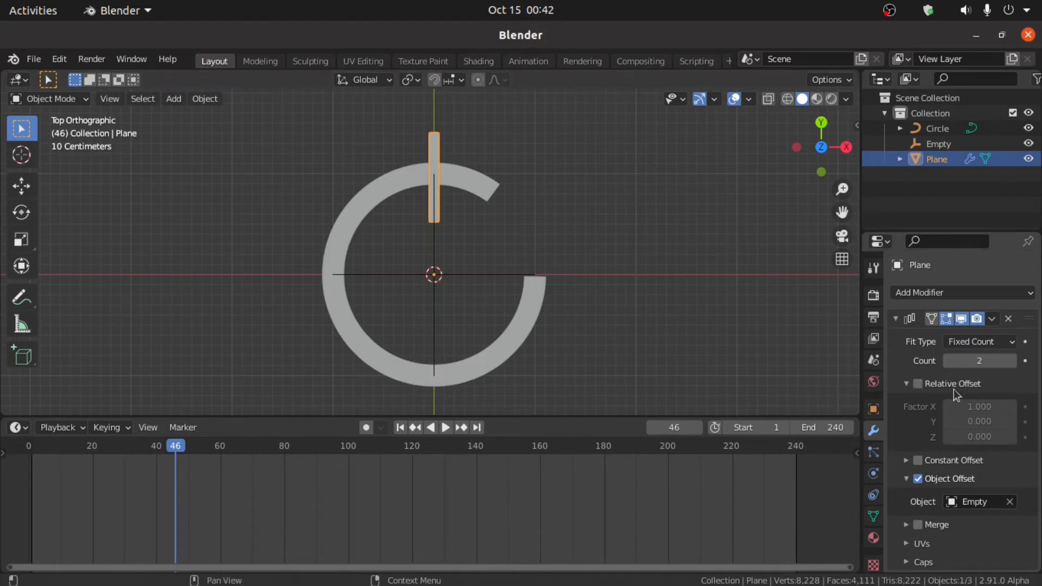
- Set the plane's array count to 15
click(969, 361)
text(15)
key(Return)
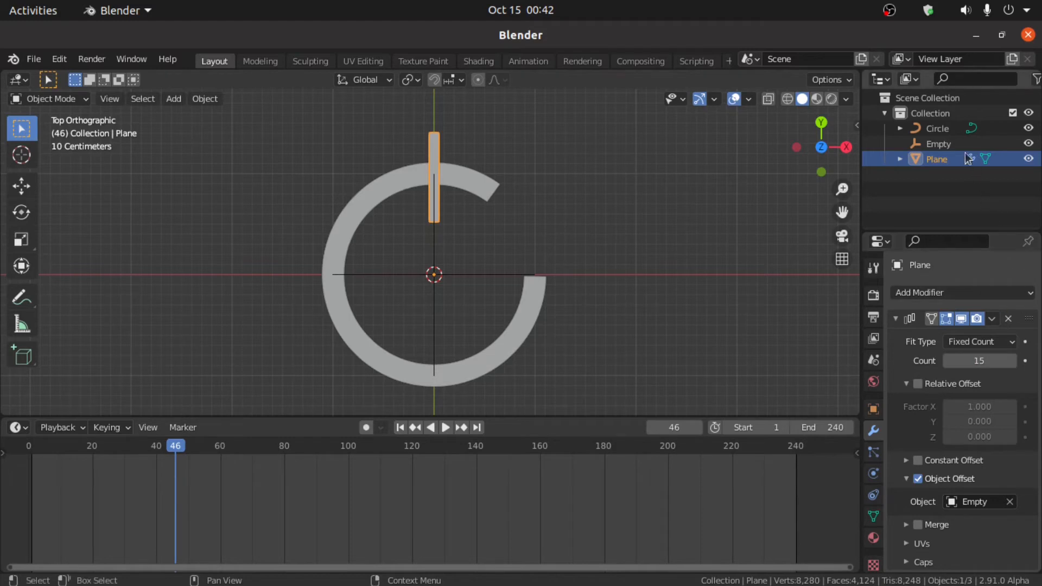
- Select the Empty and set its Z rotation to 360/15 degrees to spread the bars around the ring
click(933, 145)
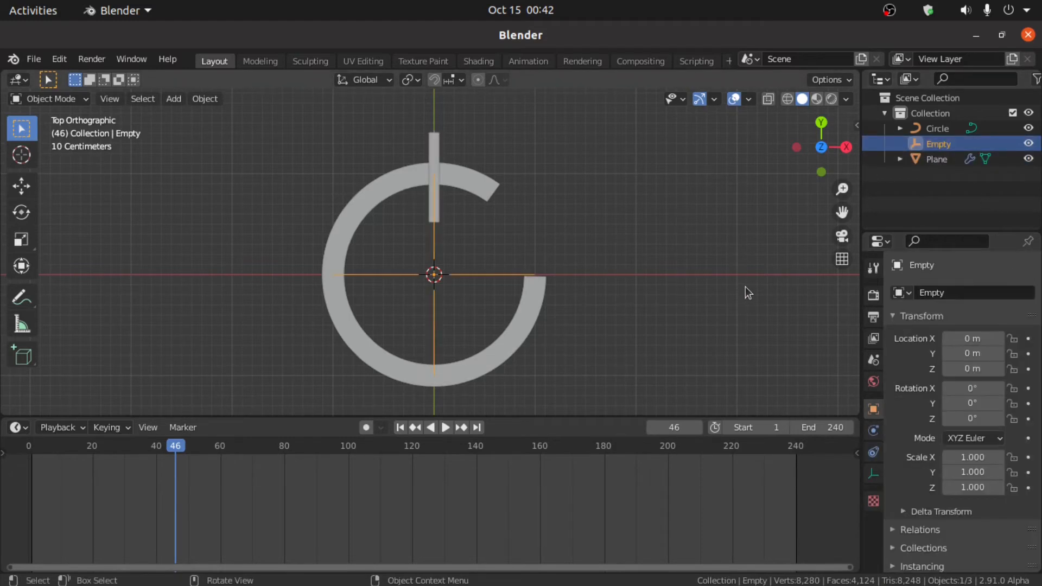
key(n)
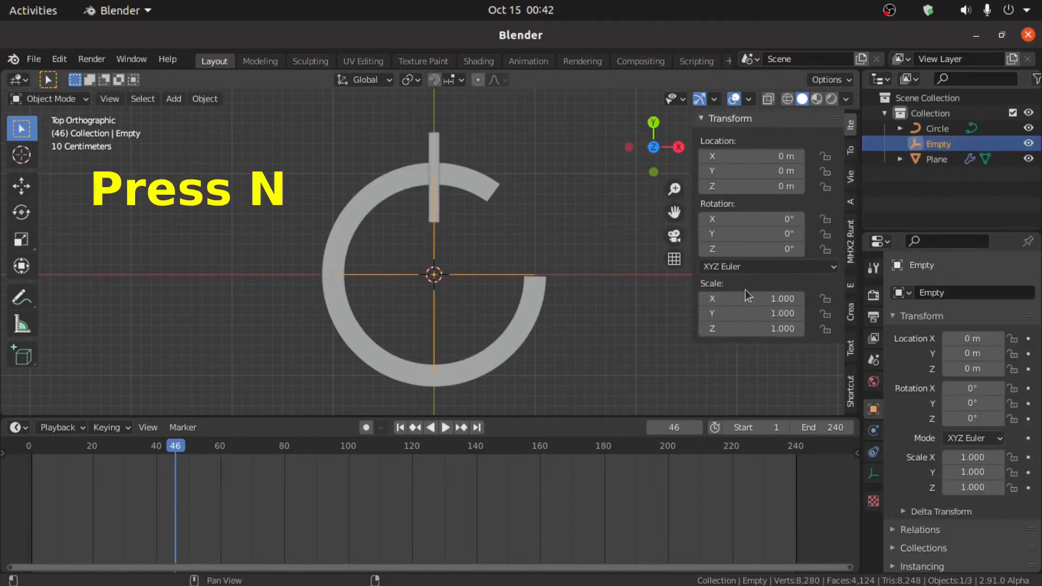
click(752, 251)
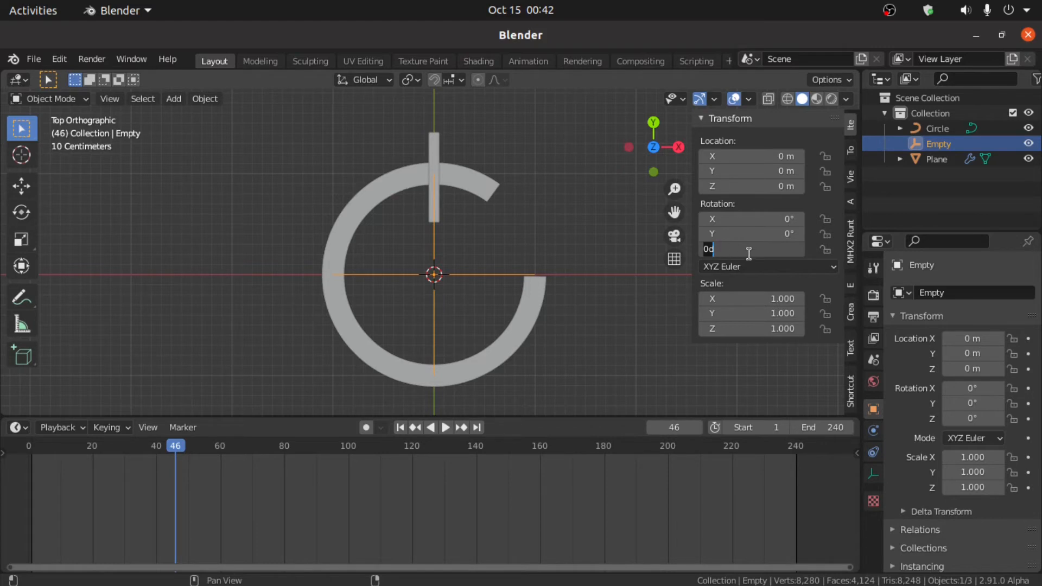
text(36)
text(0/15)
key(Return)
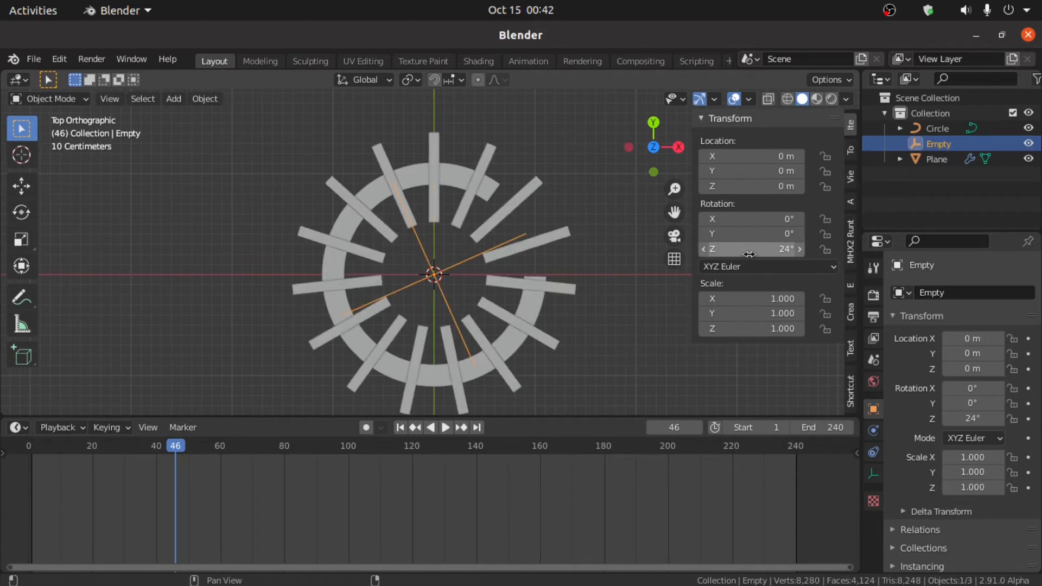
- Set the current frame to 40 so the ring is drawn as a full circle
mouse_move(684, 431)
mouse_down()
mouse_move(668, 432)
mouse_move(683, 428)
mouse_up()
click(696, 429)
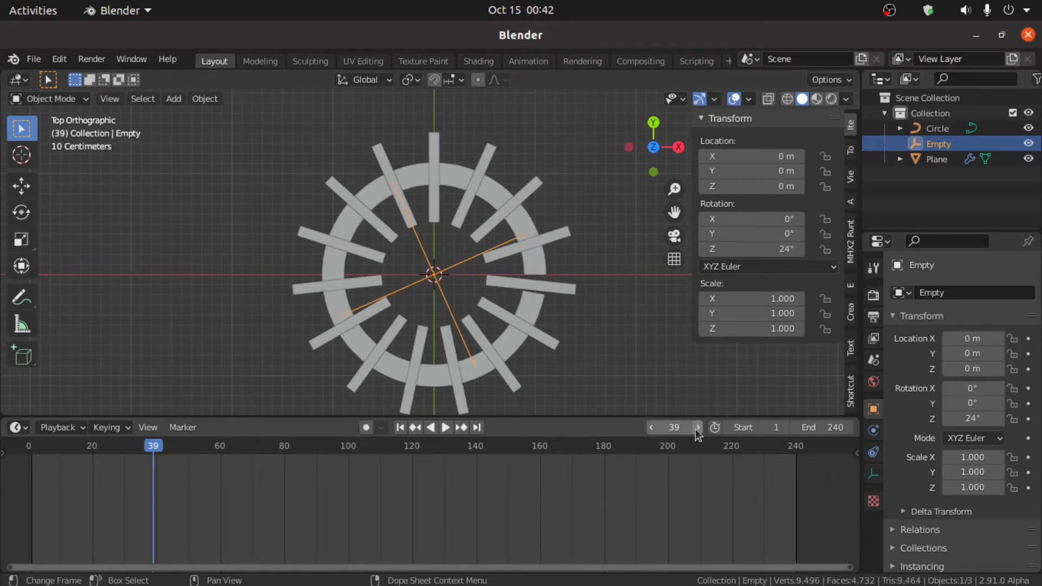
click(696, 429)
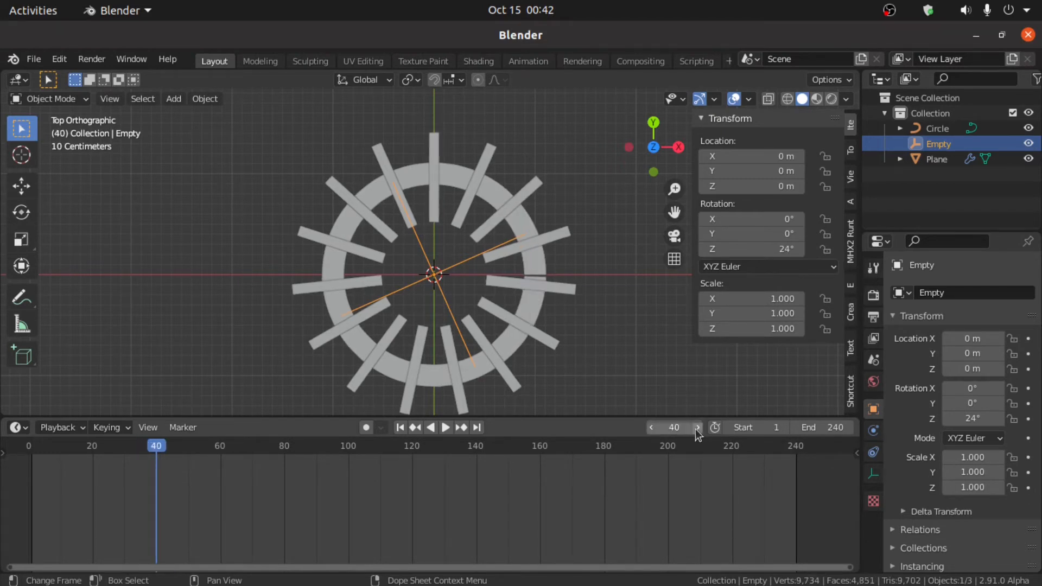
- In Edit Mode, rotate the plane's bar geometry about -7° around Z with the 3D Cursor as pivot, and return to Object Mode
click(515, 249)
key(Tab)
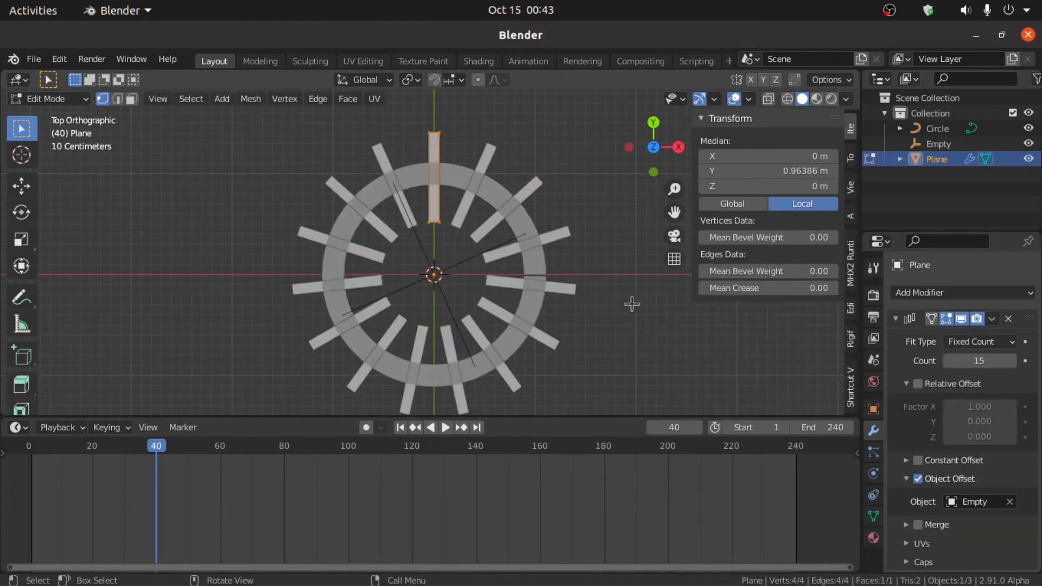
click(413, 82)
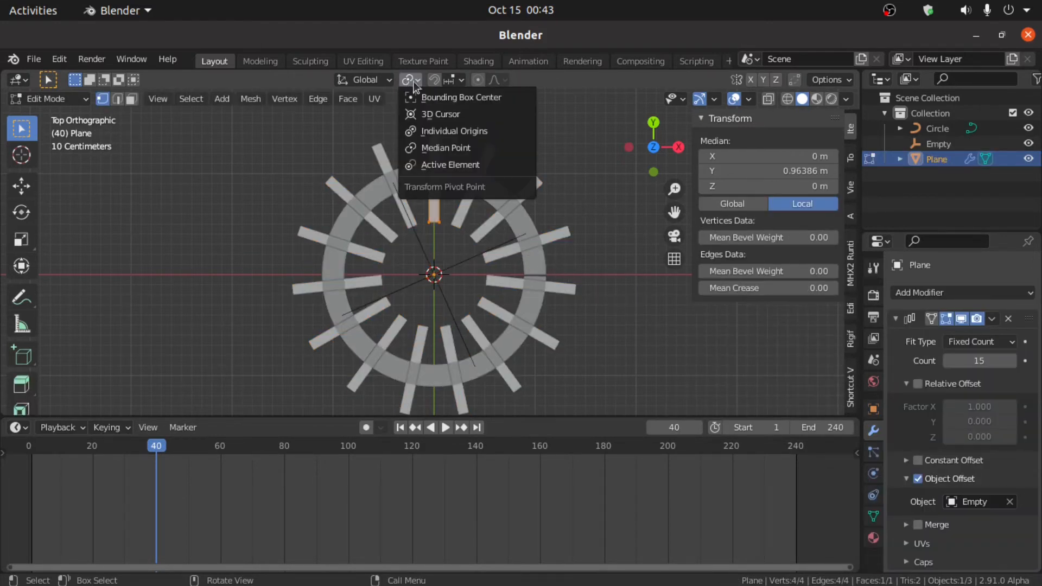
click(440, 114)
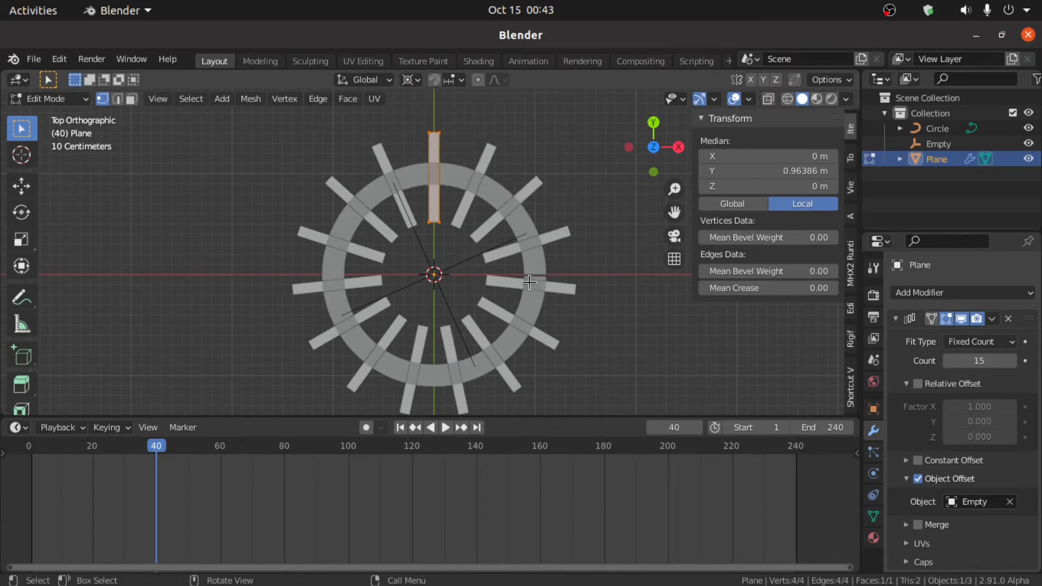
key(r)
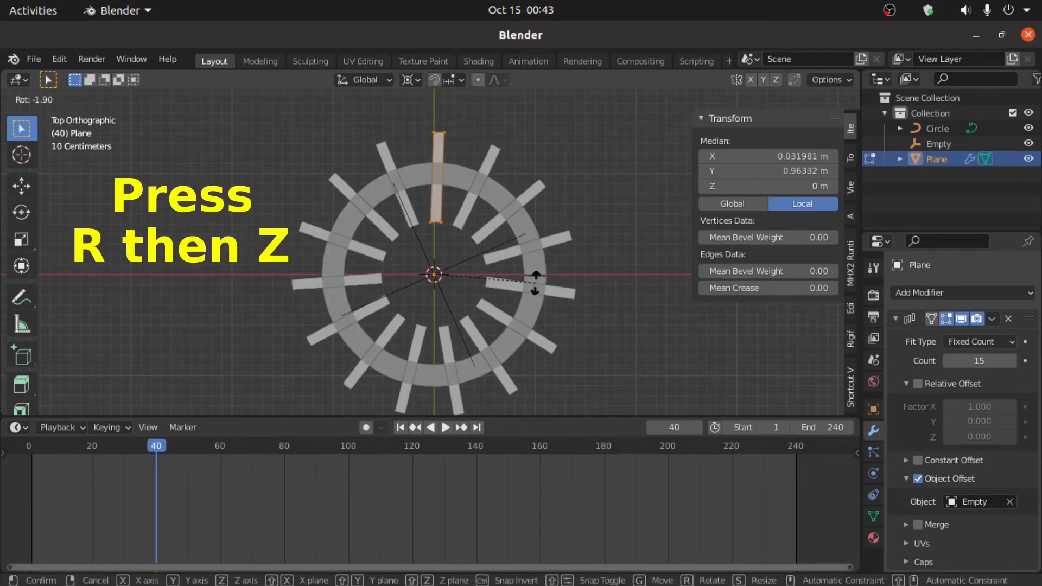
key(z)
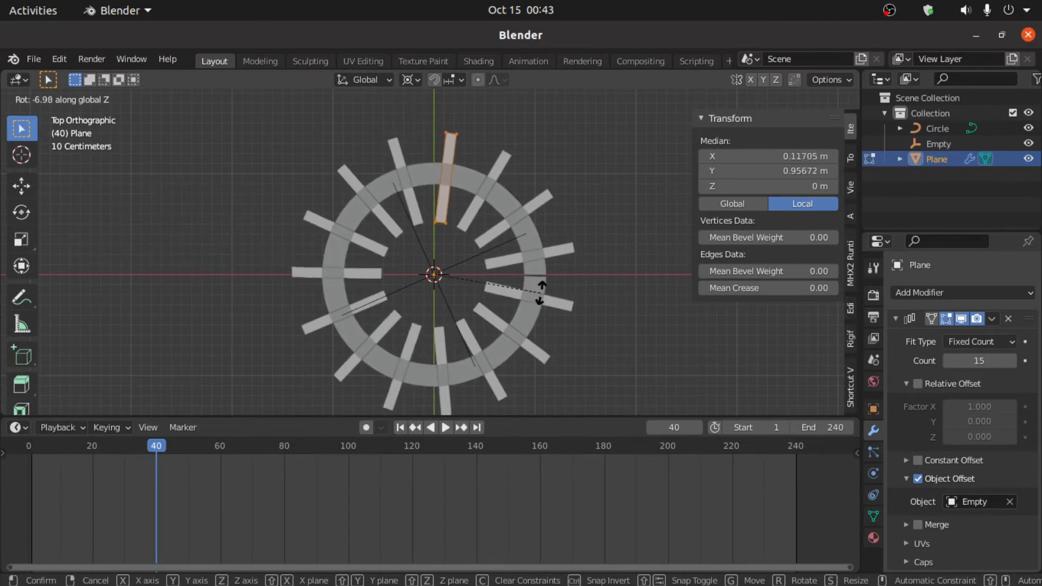
click(542, 293)
key(Tab)
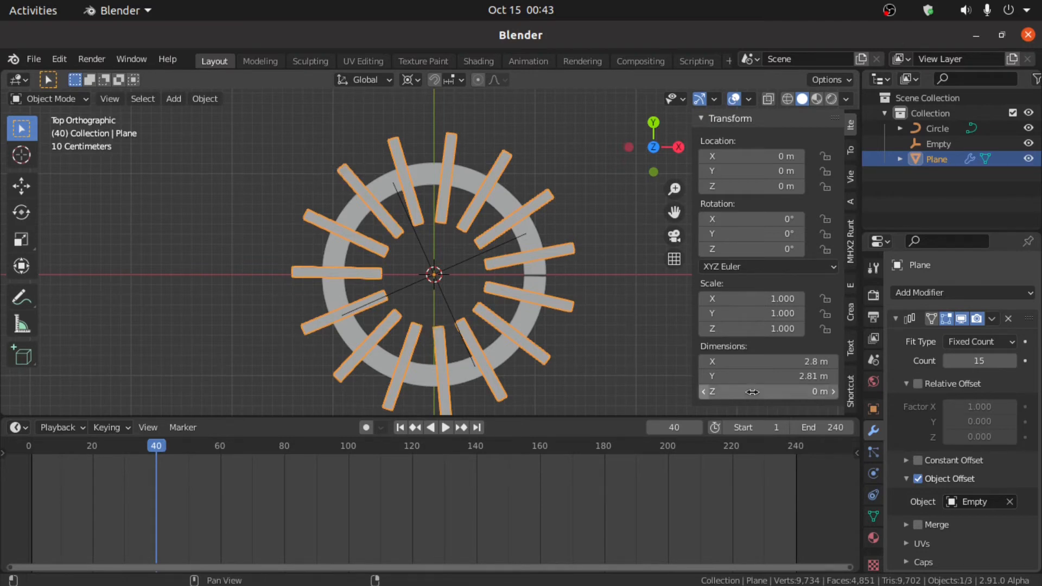
- Set the world background color to white
click(873, 382)
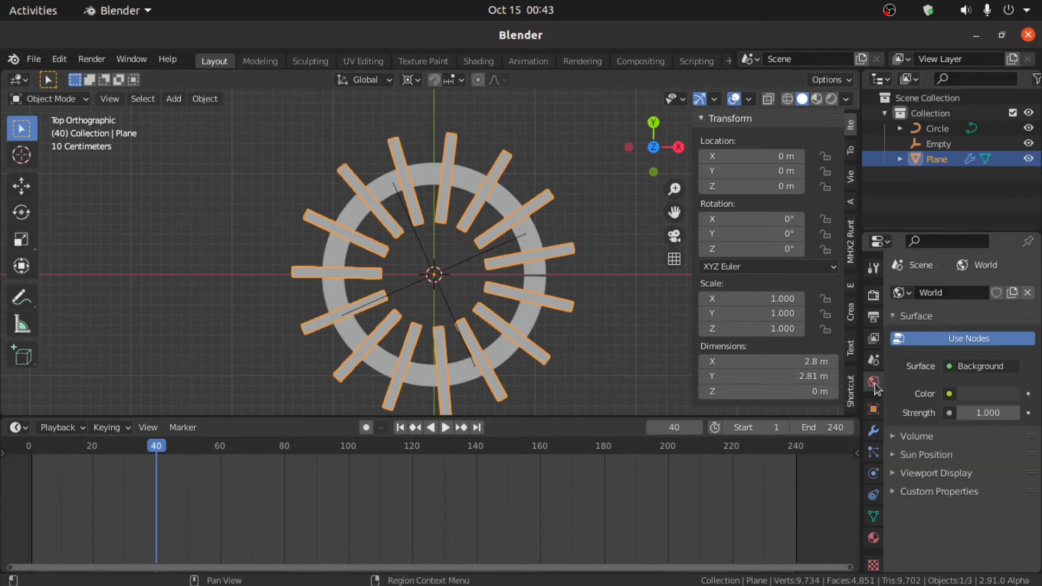
click(975, 394)
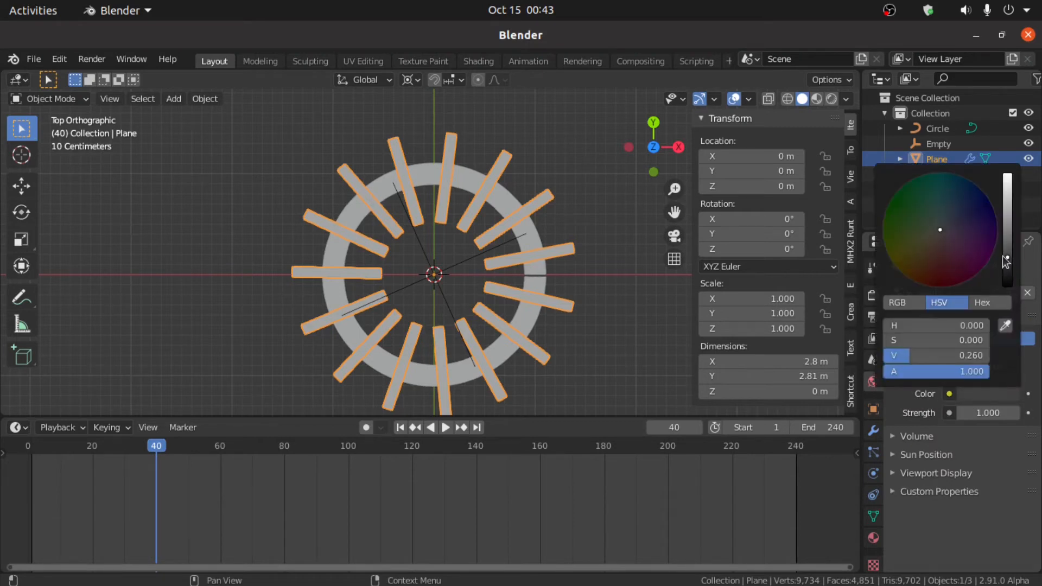
drag(1002, 256, 1012, 166)
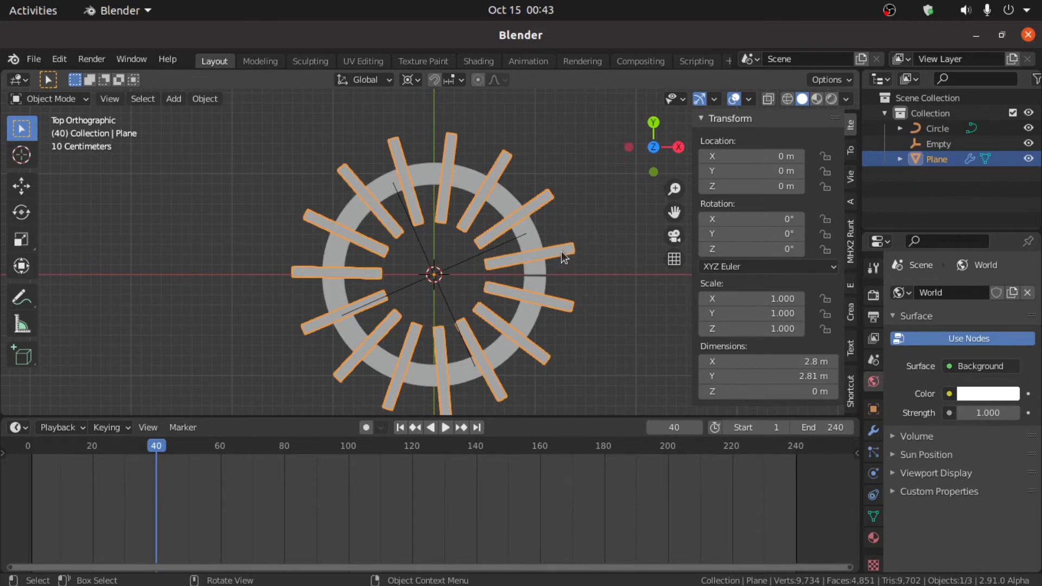
- Add a new material to the plane and set its surface shader to Diffuse BSDF
click(874, 539)
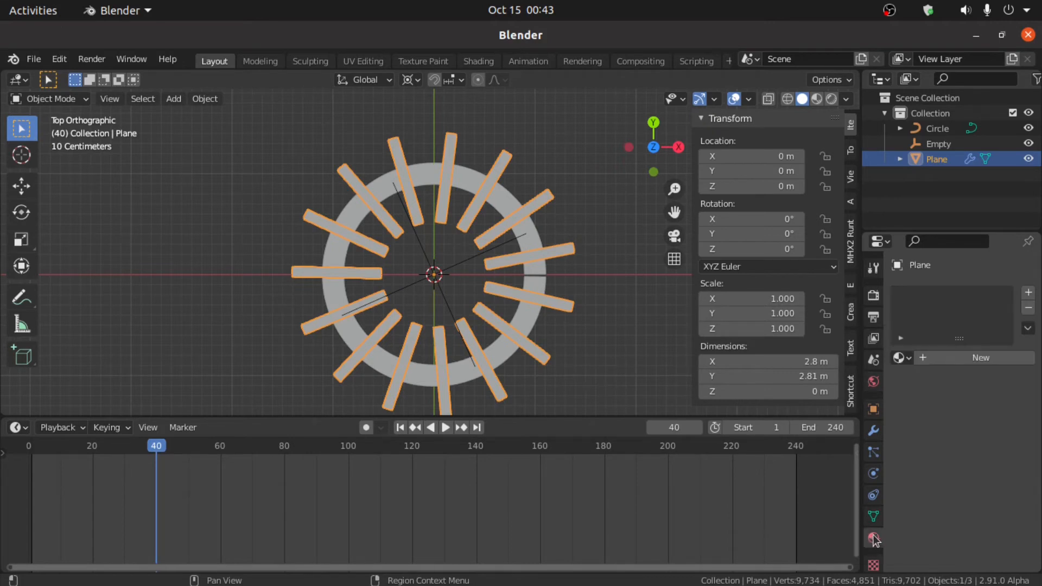
click(1029, 294)
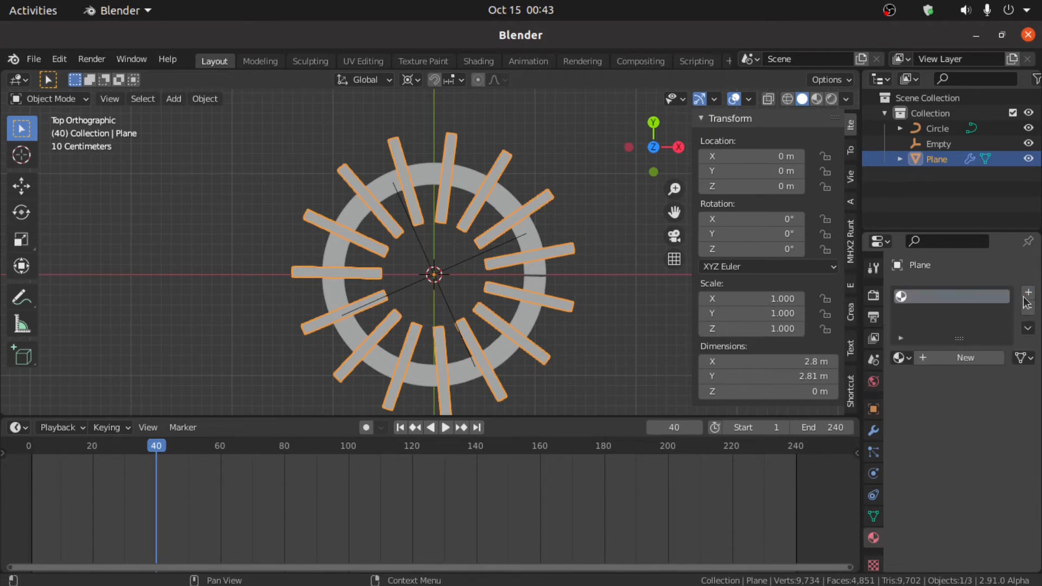
click(969, 357)
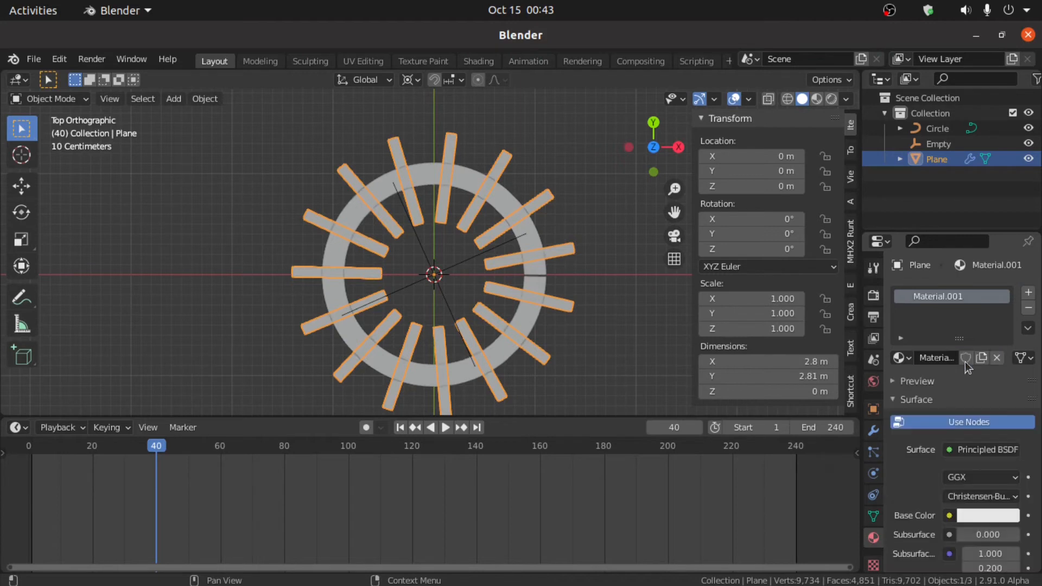
click(980, 455)
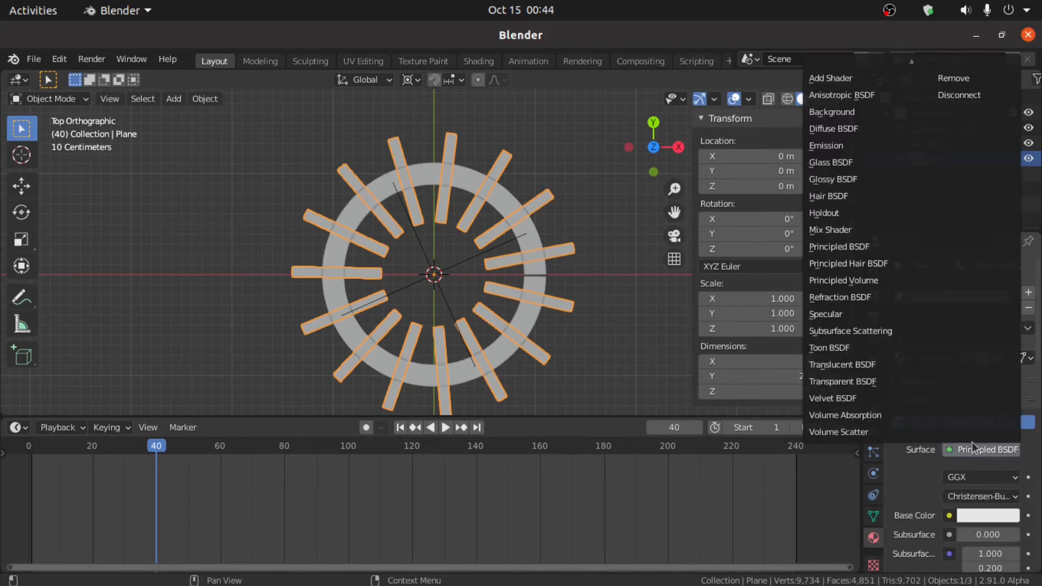
click(856, 128)
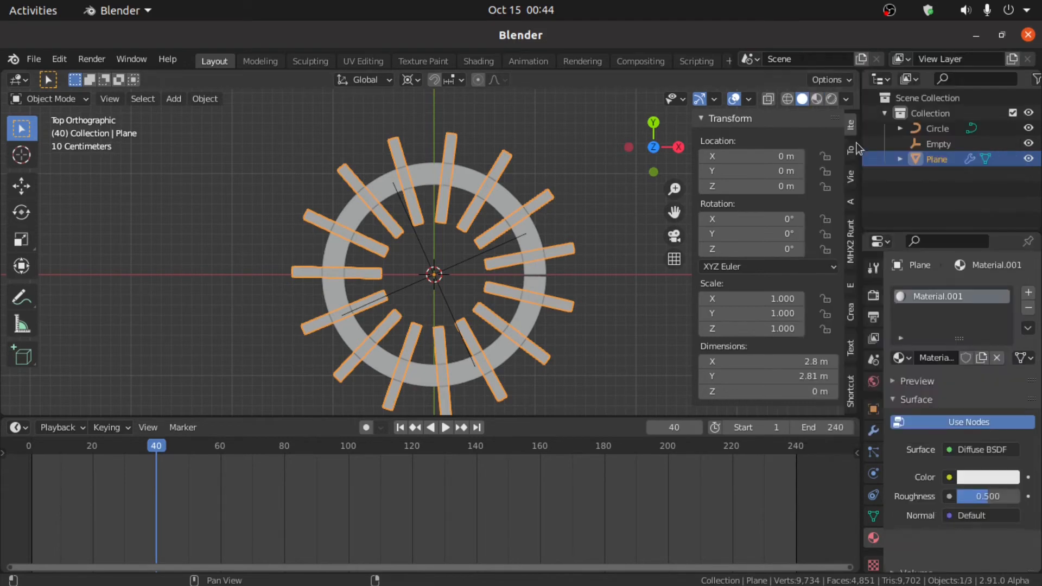
- Set the plane's diffuse color to black, switch the viewport to Rendered shading and deselect the plane
click(987, 478)
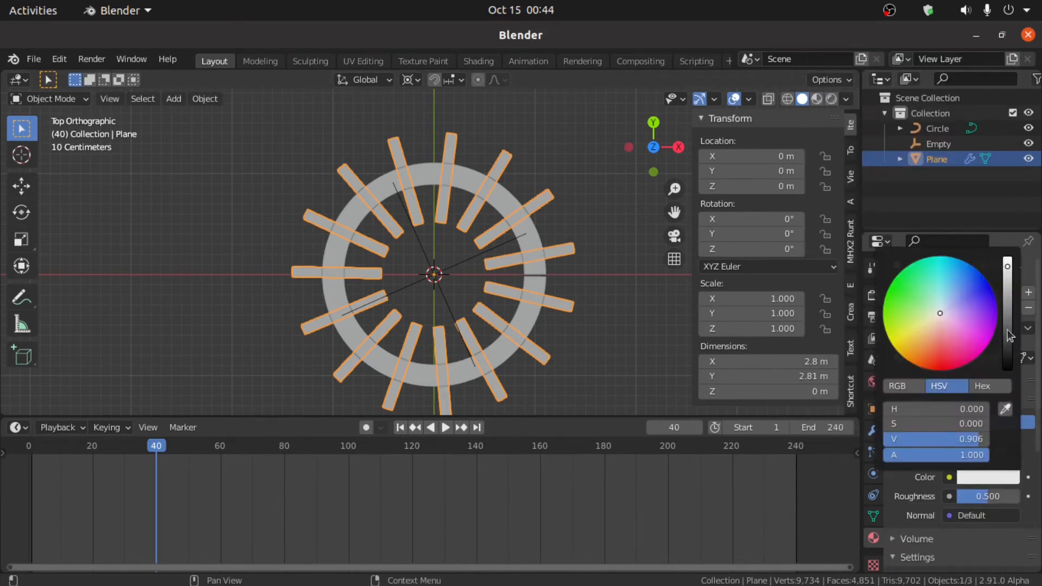
drag(1008, 322, 1009, 374)
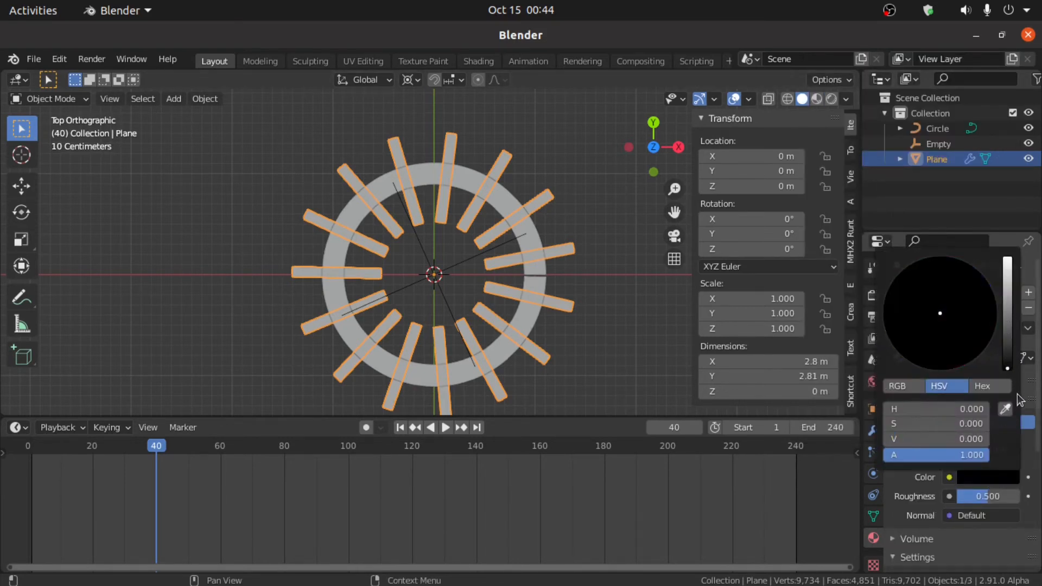
click(831, 98)
click(498, 251)
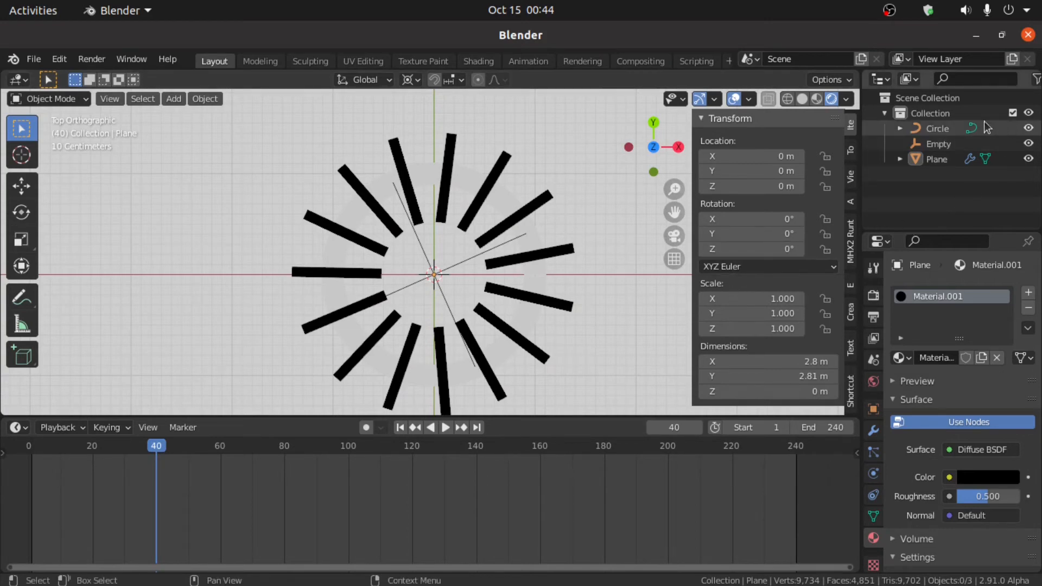
- Widen the Outliner, show its render-visibility toggles and exclude the Circle from rendering
click(854, 145)
drag(861, 142, 794, 143)
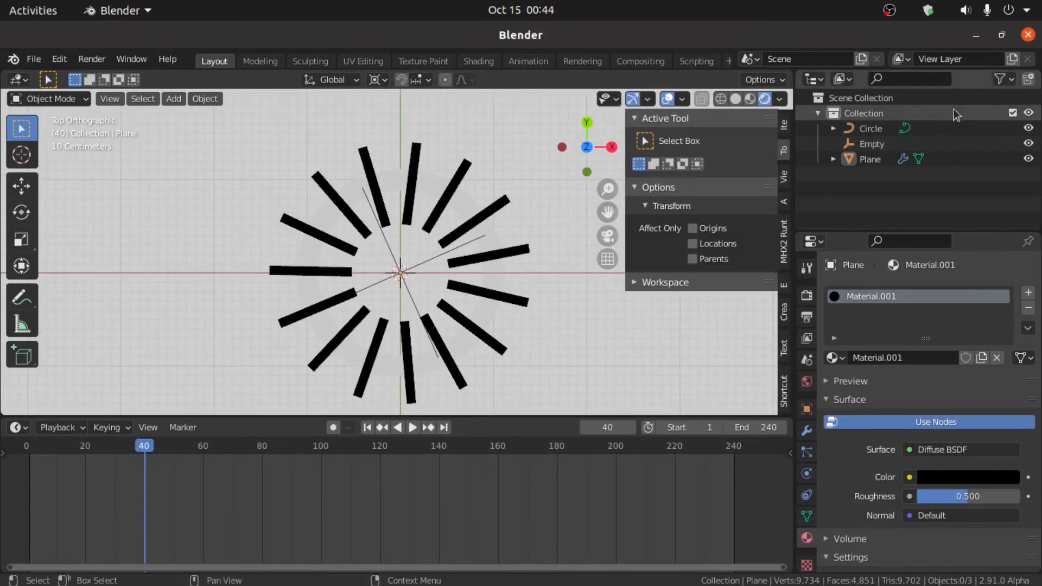
click(1011, 79)
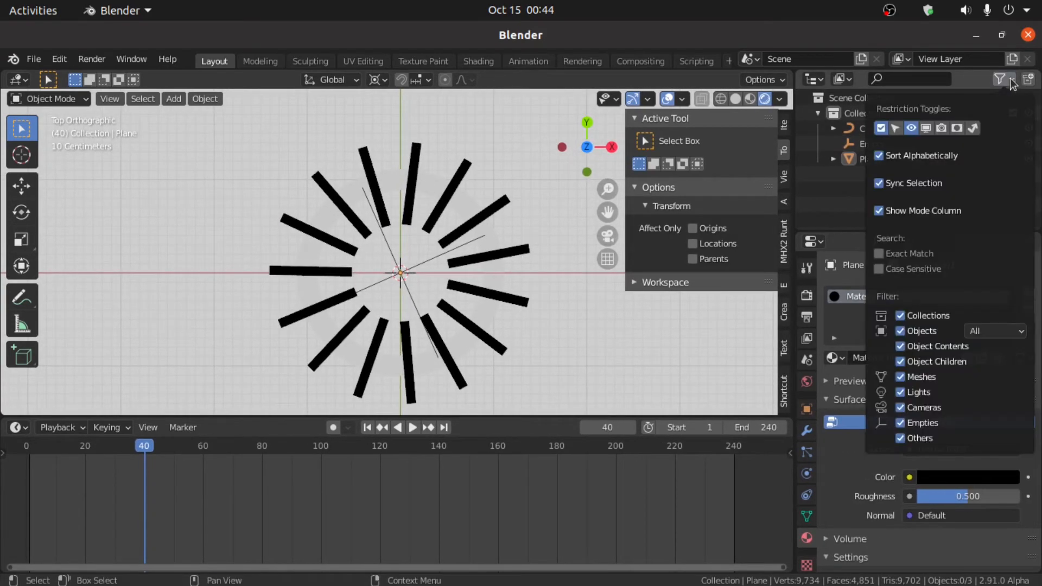
click(942, 128)
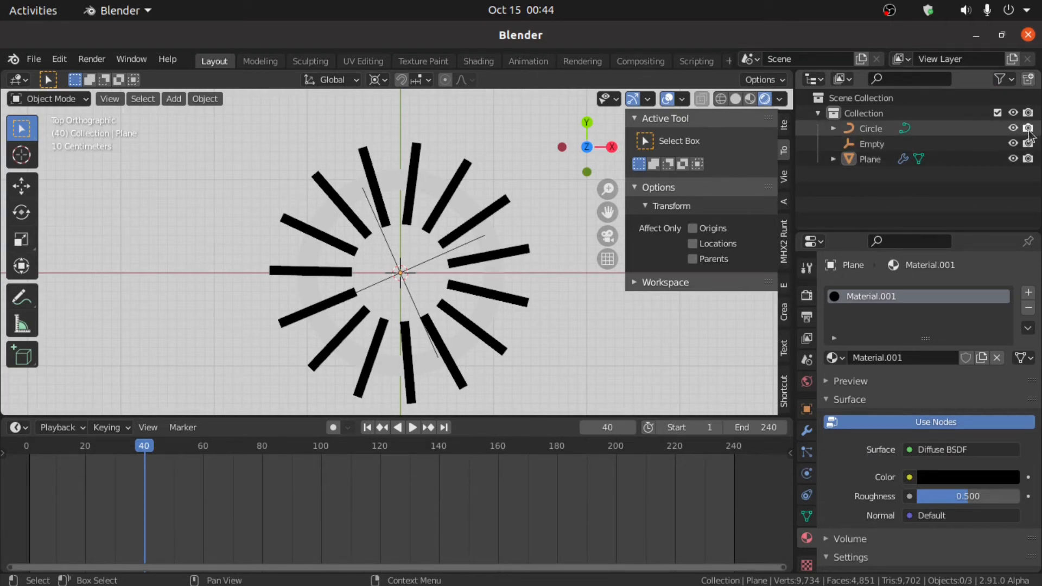
- Add a camera at the origin and set the render resolution to 1024 × 1024 px
key(shift+a)
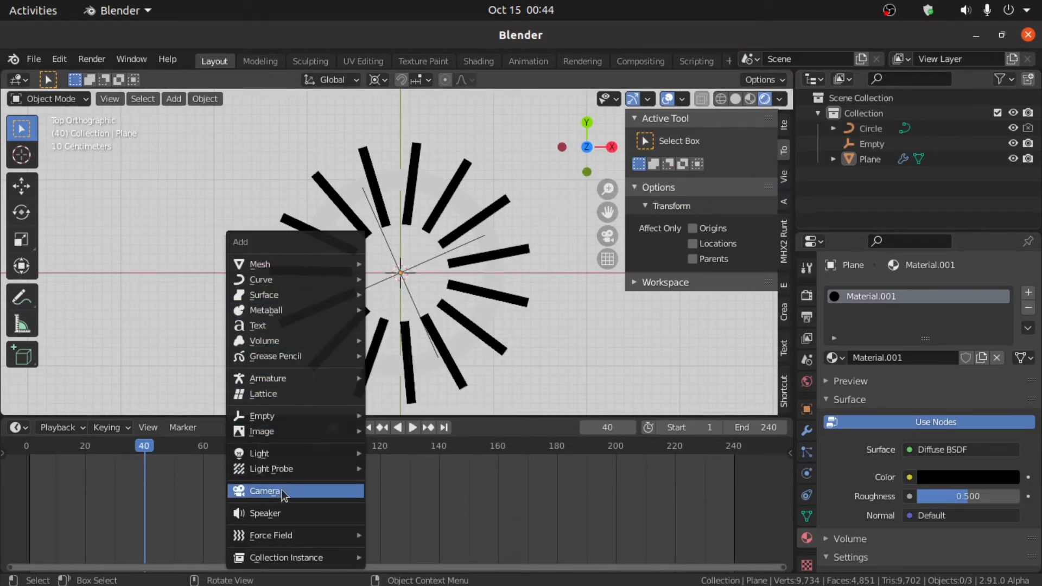
click(283, 492)
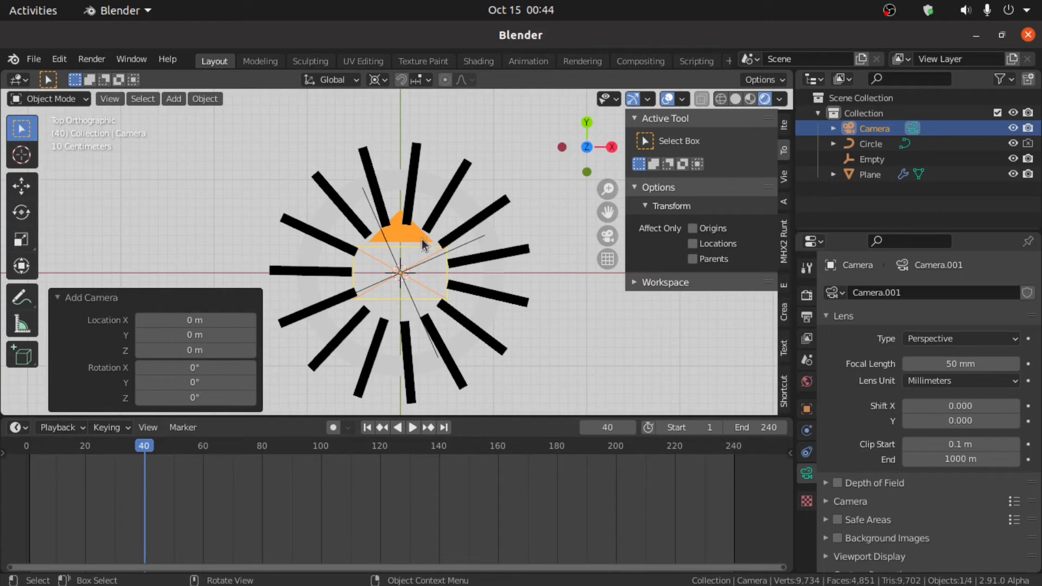
click(807, 299)
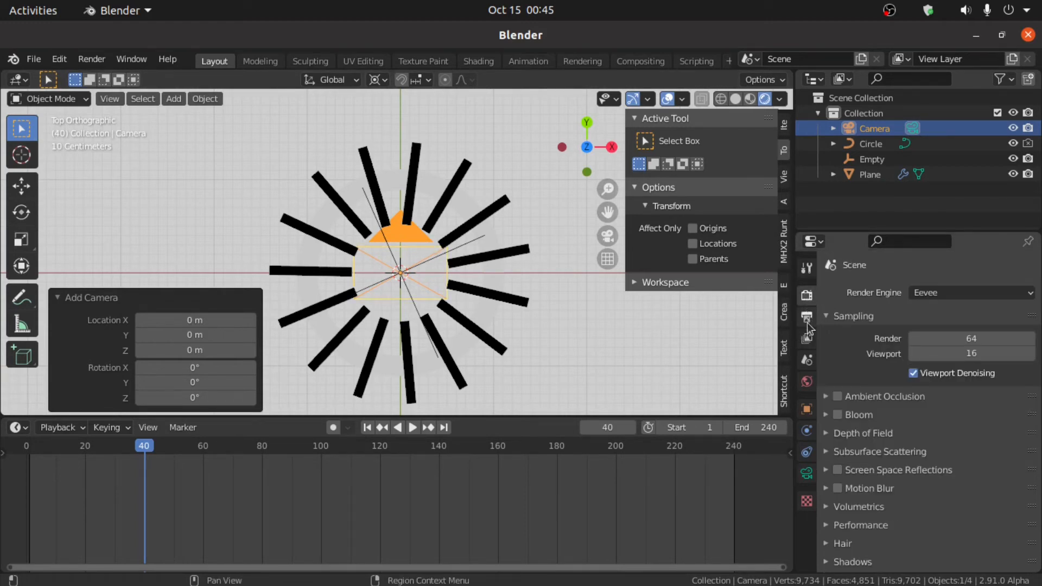
click(808, 321)
drag(964, 314, 962, 331)
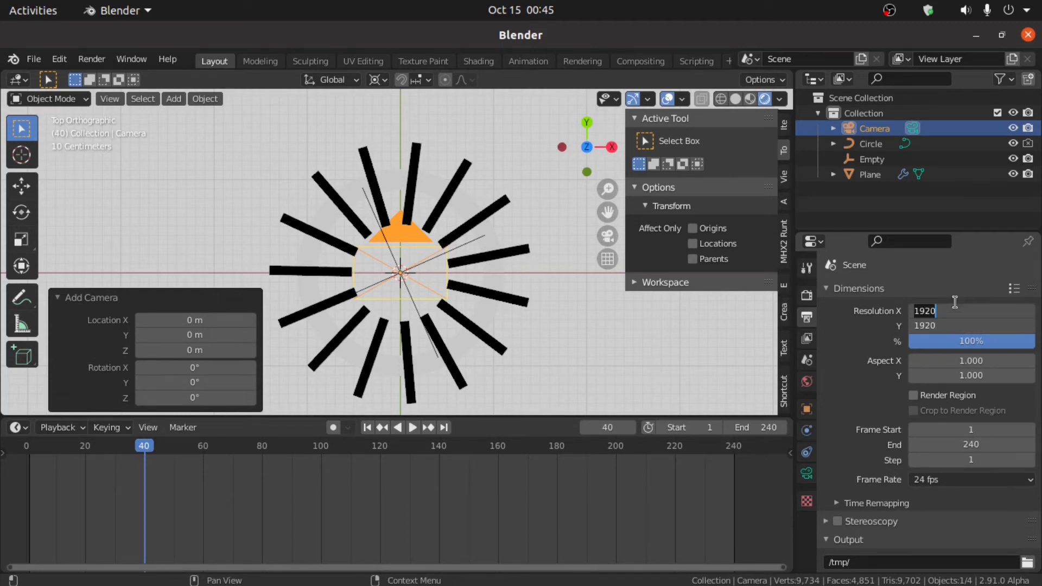
text(1024)
key(Return)
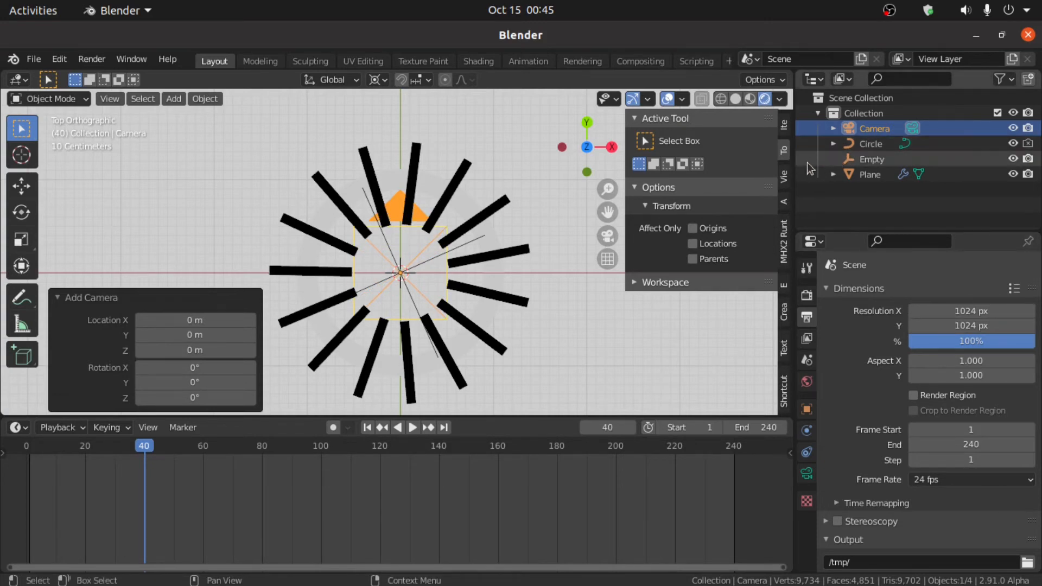
- Look through the camera and raise its Z location to 4.28 m so all the bars fit in the frame
key(KP_0)
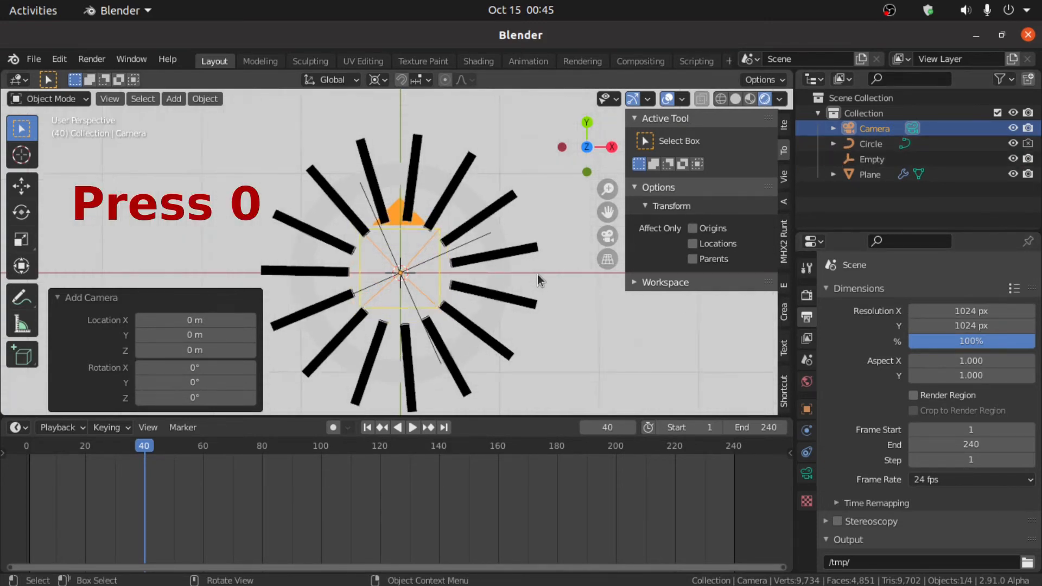
click(784, 126)
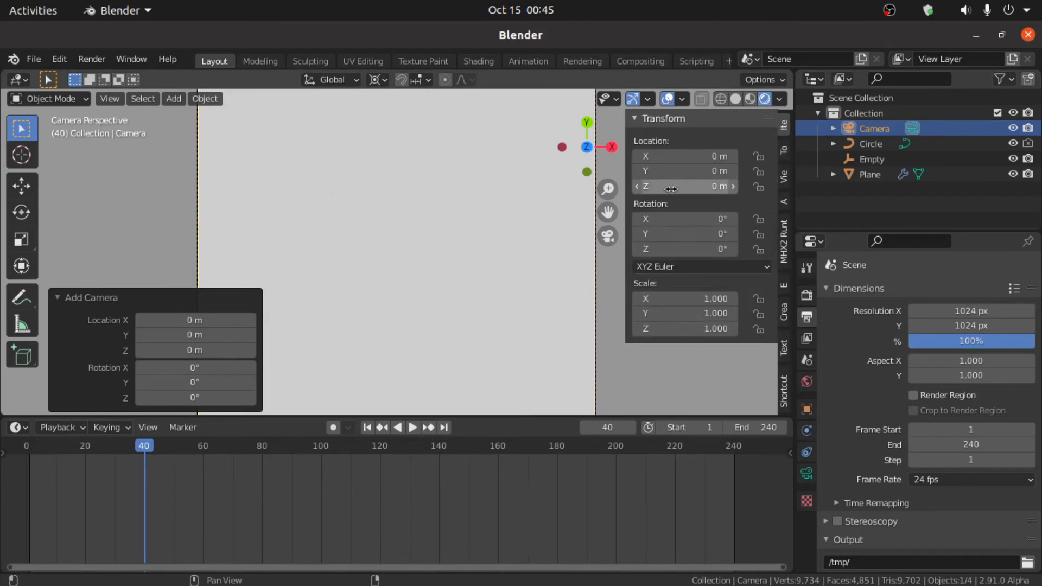
drag(672, 189, 1026, 198)
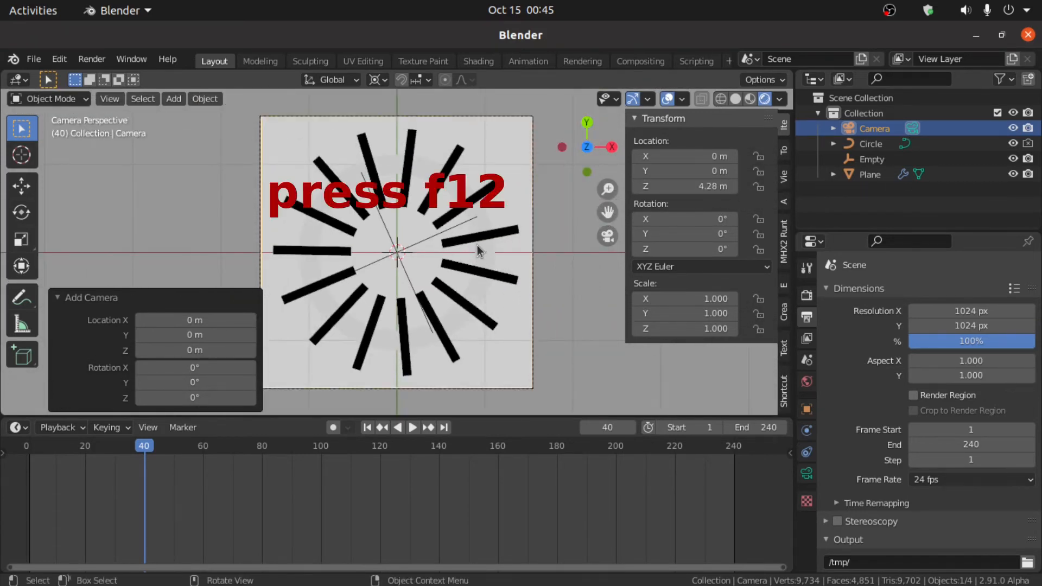
- Render frame 40, save the image as PNG in the Documents folder and close the render window
key(F12)
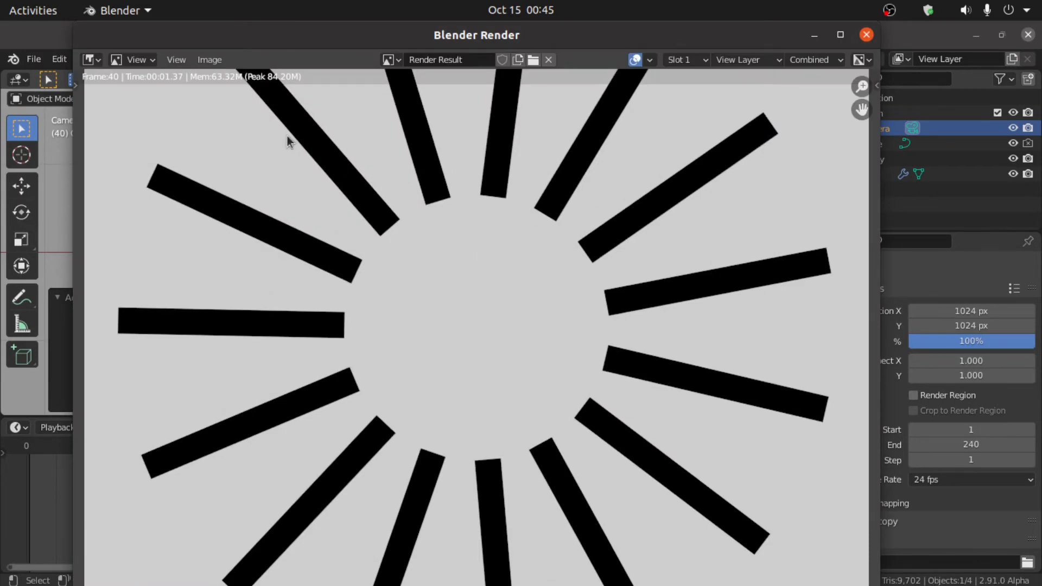
click(209, 61)
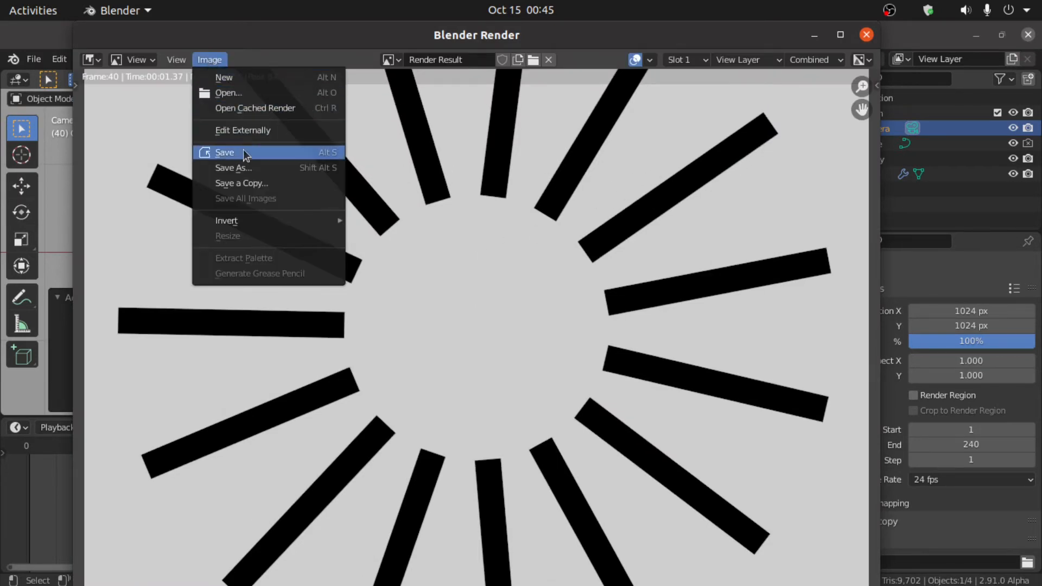
click(247, 169)
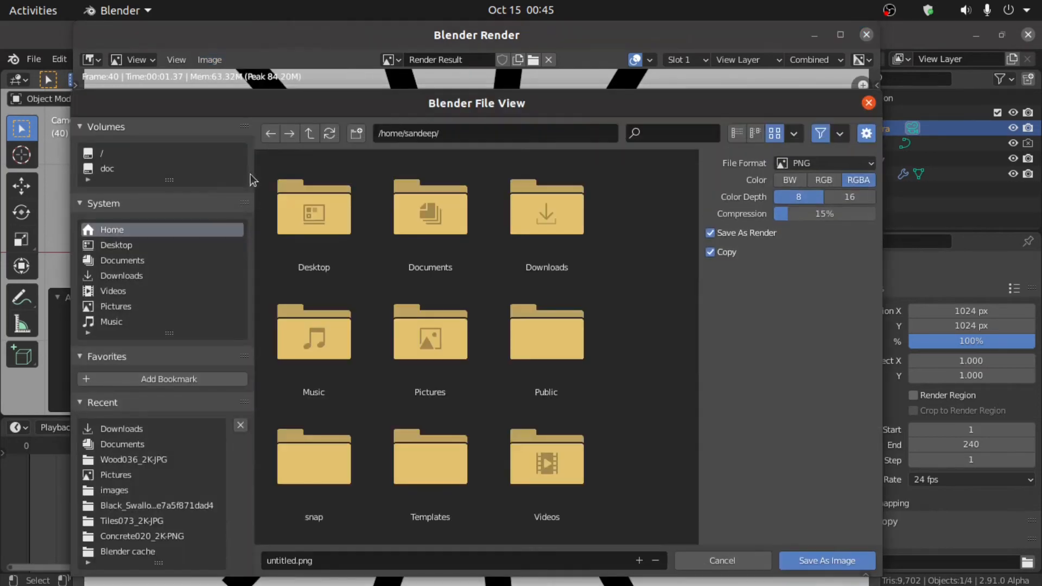
click(132, 261)
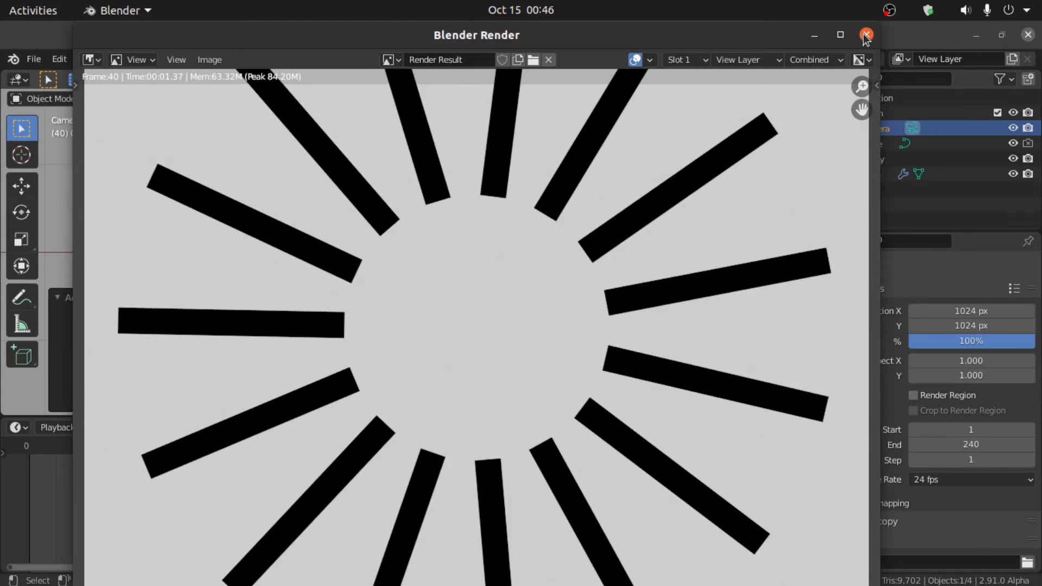
click(866, 35)
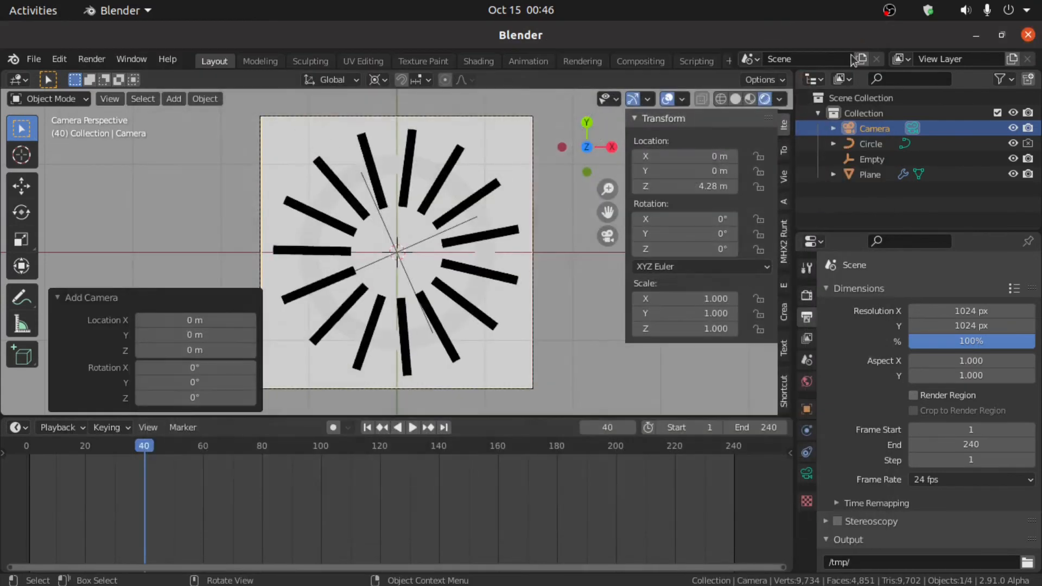
- Return the viewport to solid shading and delete the Plane object with the radial bars
click(734, 99)
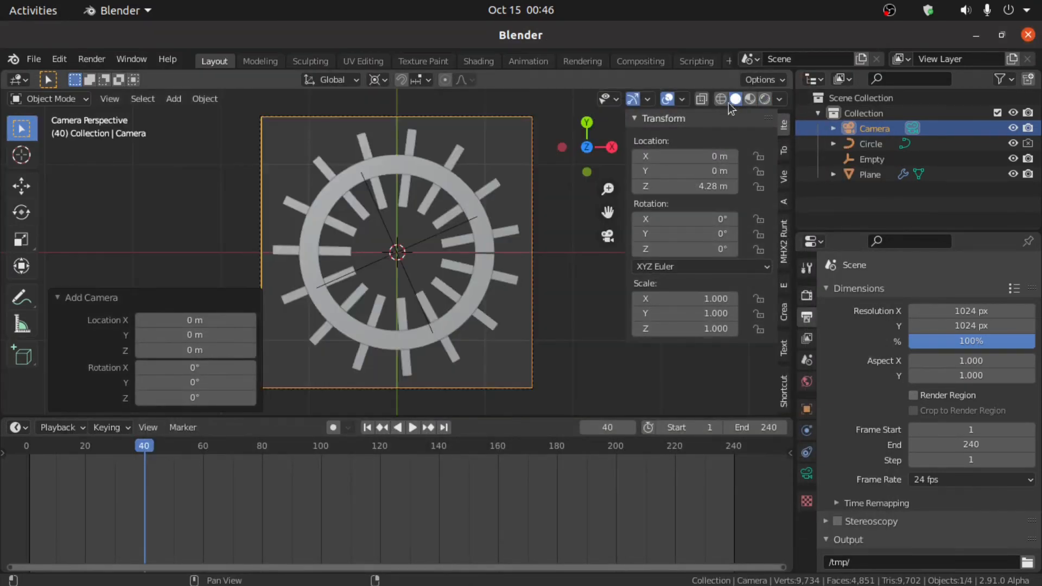
click(583, 248)
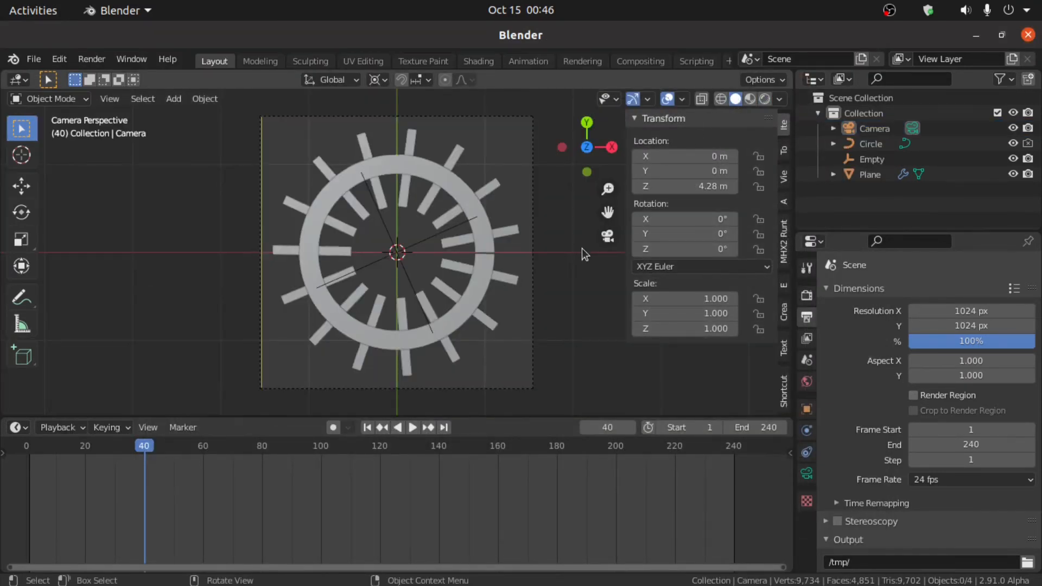
click(513, 231)
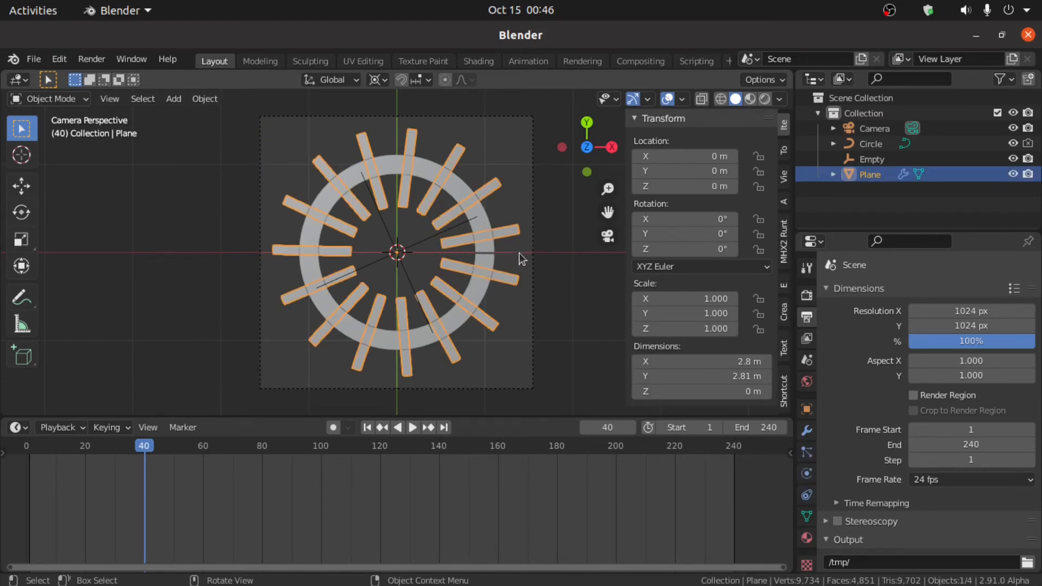
key(Delete)
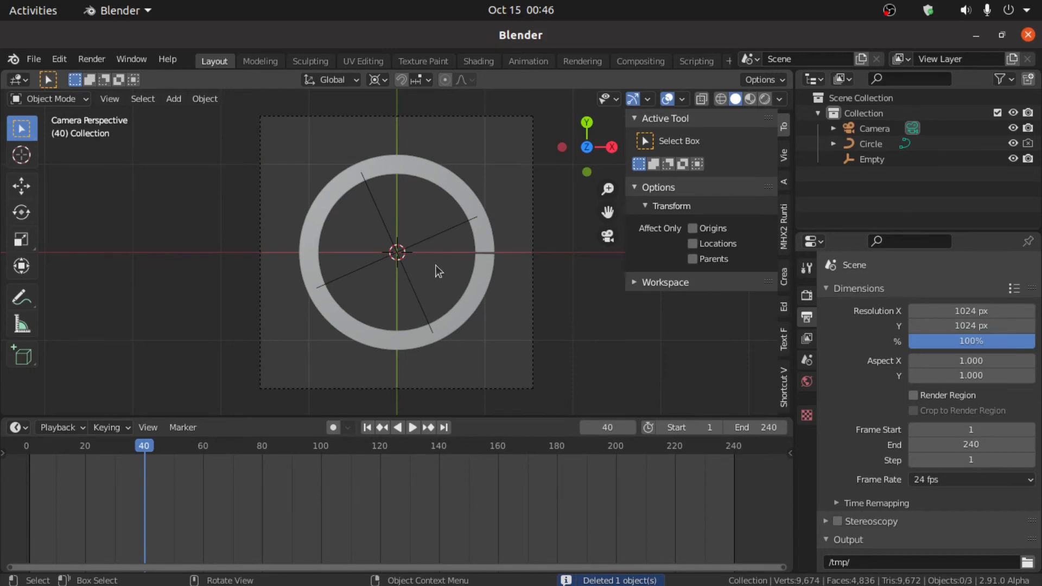
- Select the ring, switch to the Shading workspace in top view and set the viewport's World Opacity to 0
click(485, 240)
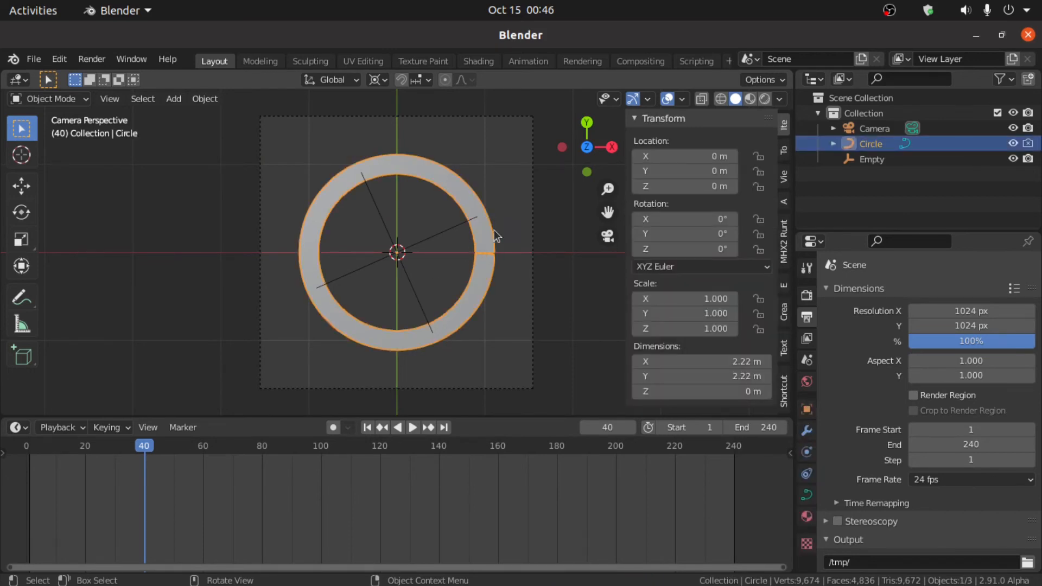
click(479, 63)
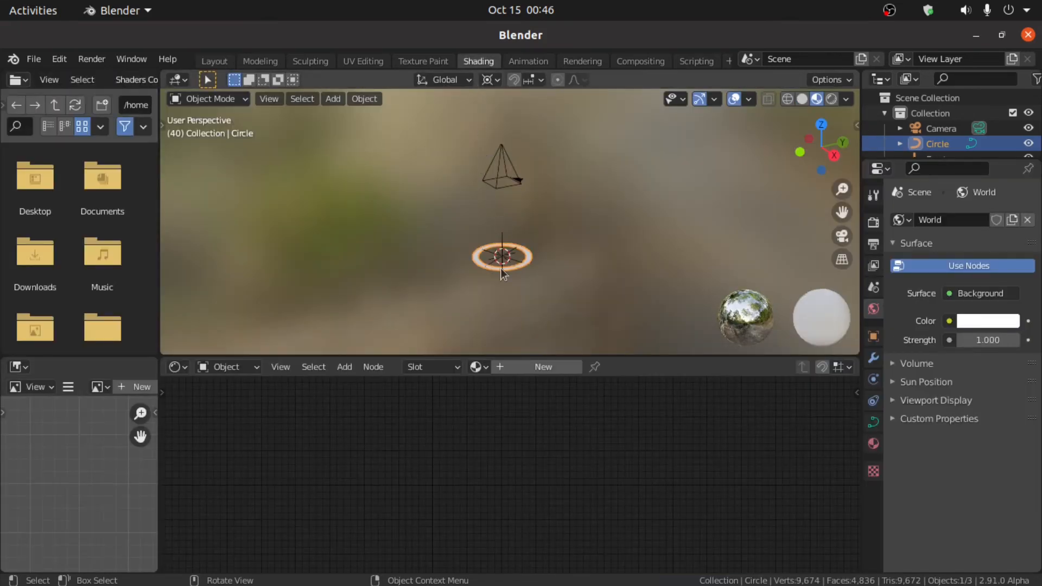
key(KP_7)
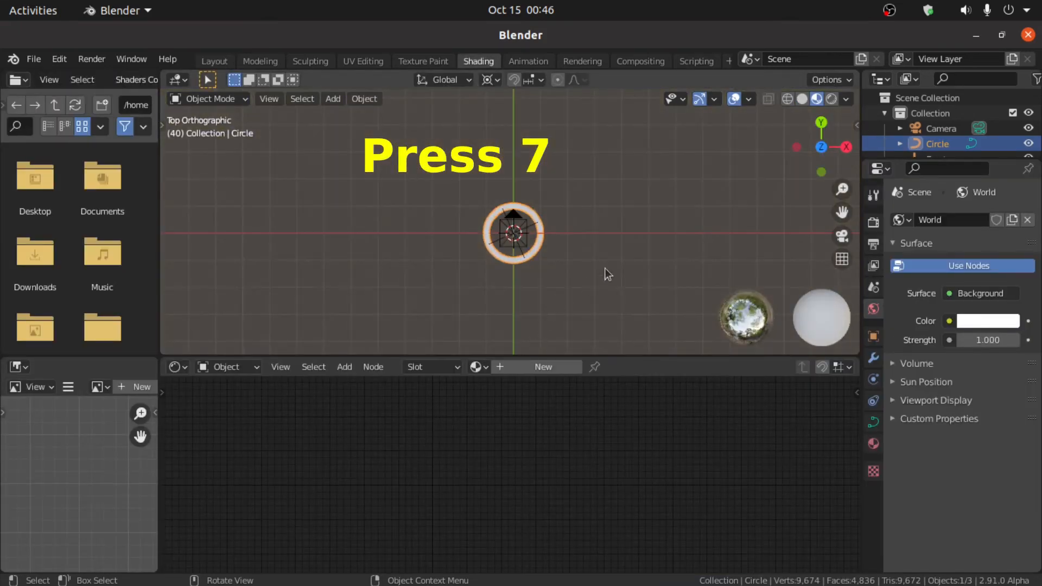
click(845, 100)
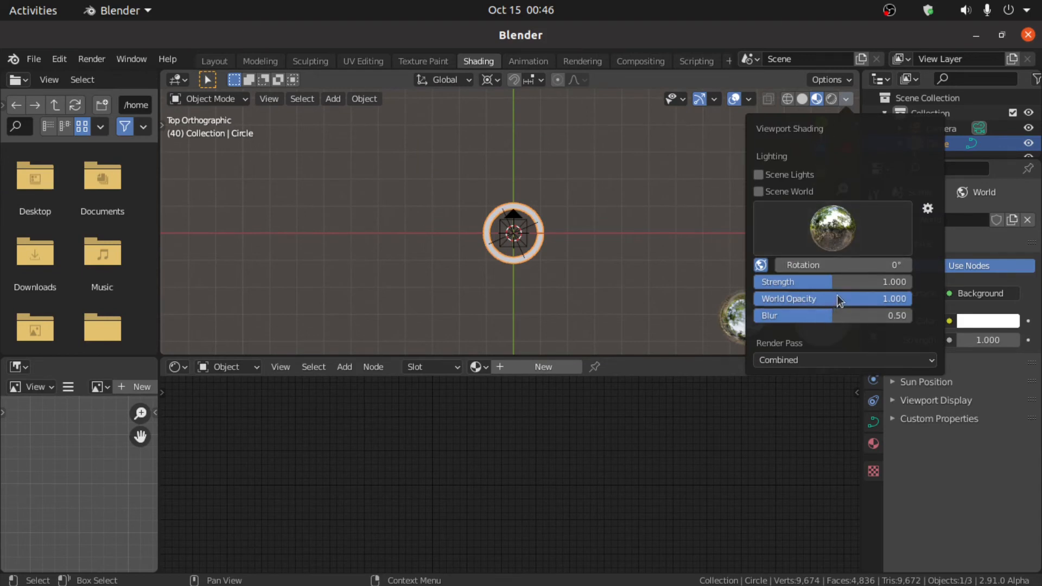
drag(838, 297, 652, 297)
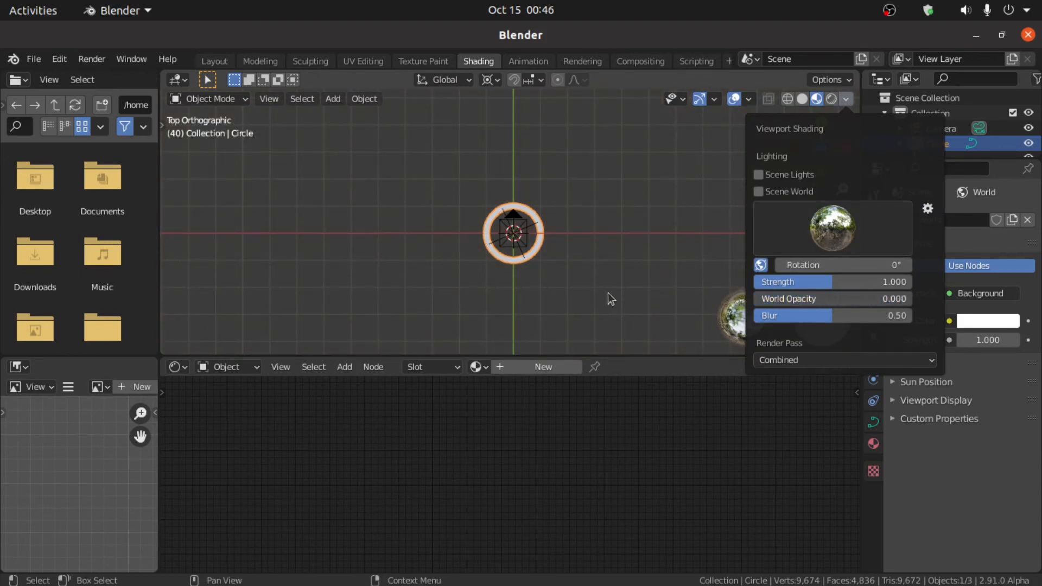
- Create a new material for the ring and remove its Principled BSDF node
click(549, 366)
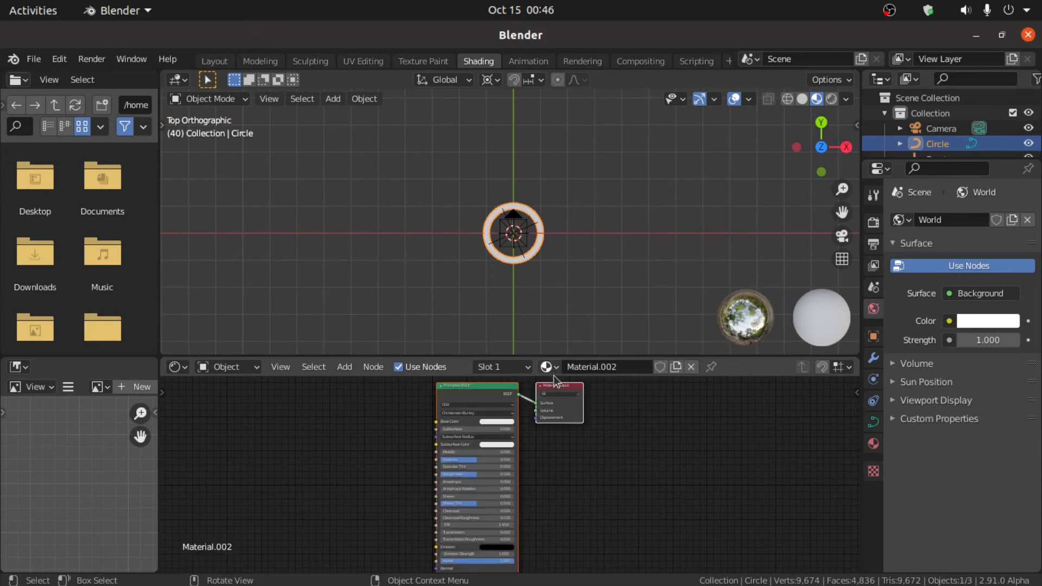
scroll(548, 415, up, 2)
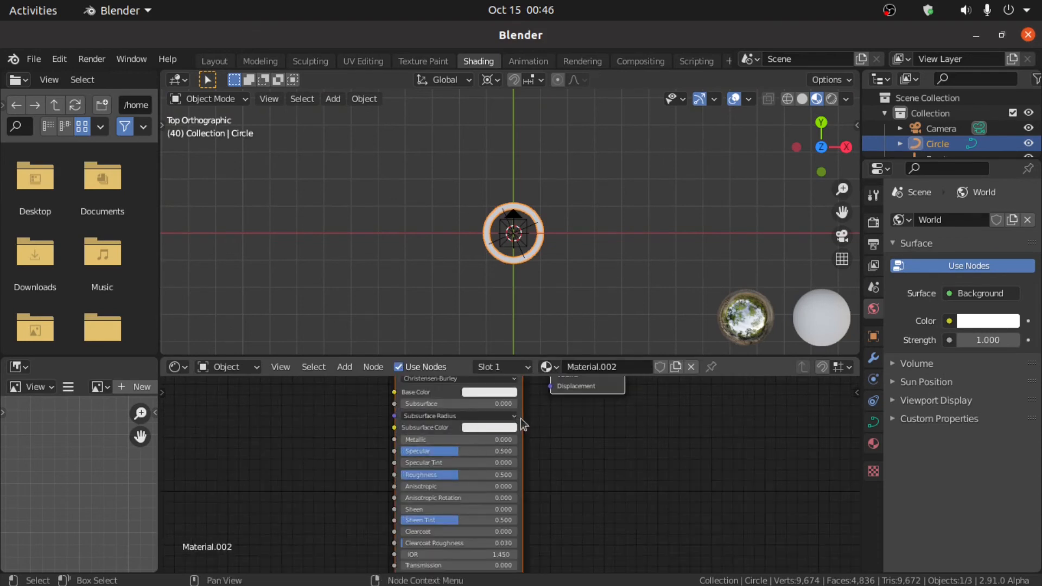
mouse_move(557, 426)
ctrl+middle_down()
mouse_move(574, 473)
mouse_move(571, 422)
ctrl+middle_up()
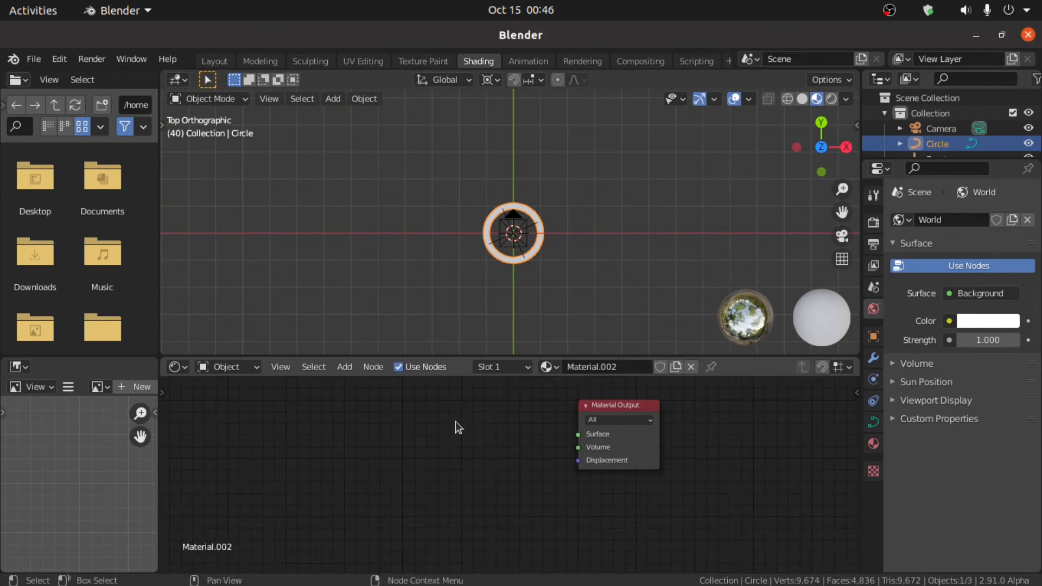
- Add a Mix Shader node and connect its output to the Material Output's Surface
key(shift+a)
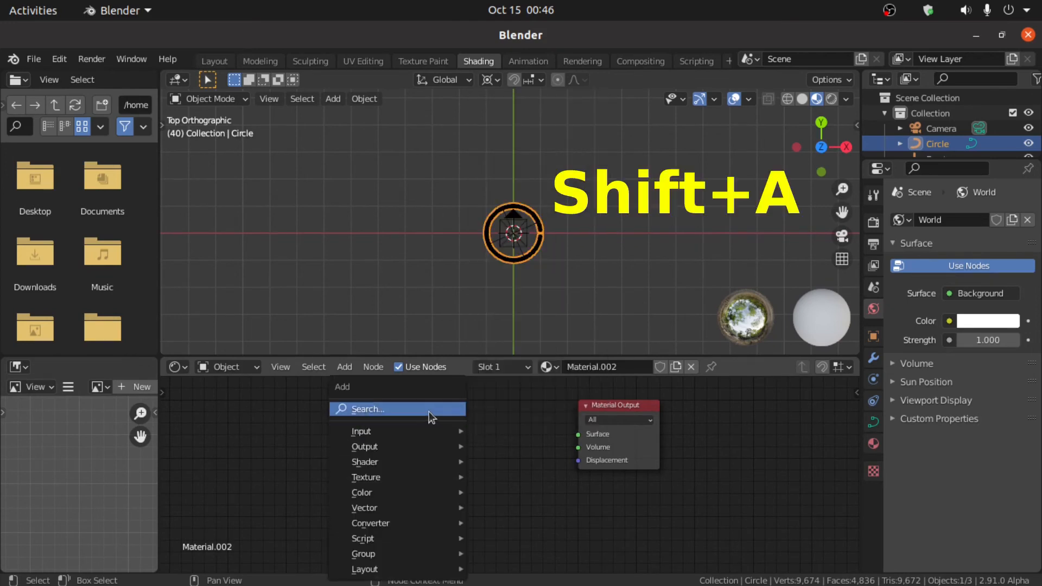
click(428, 412)
text(mi)
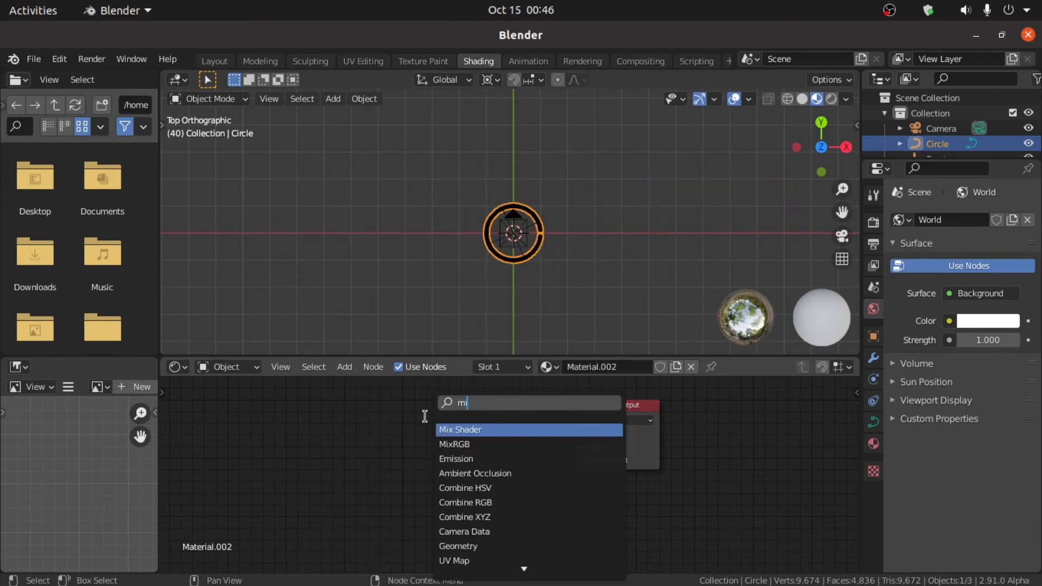
click(465, 430)
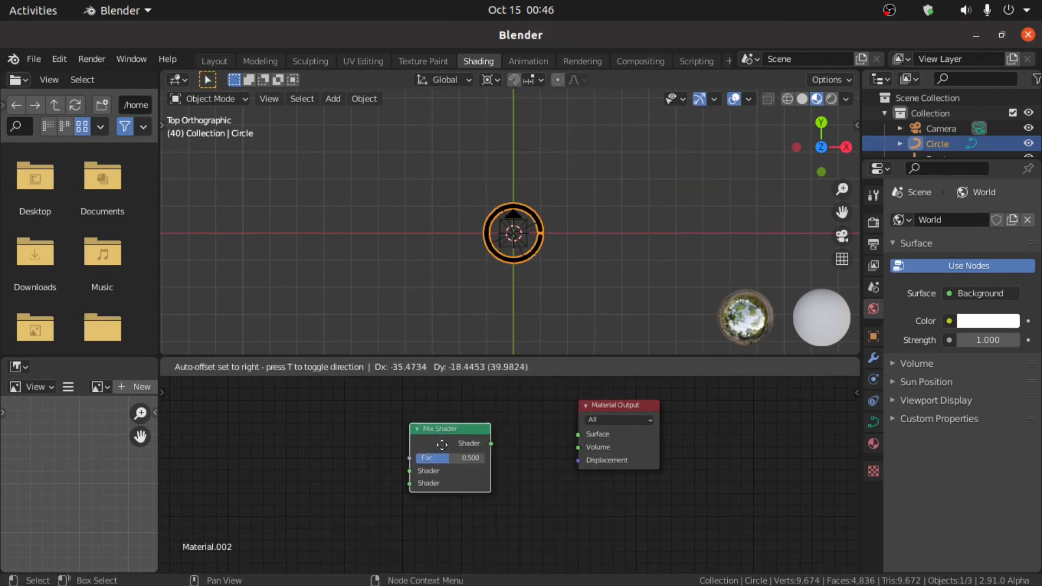
click(493, 443)
drag(502, 438, 578, 435)
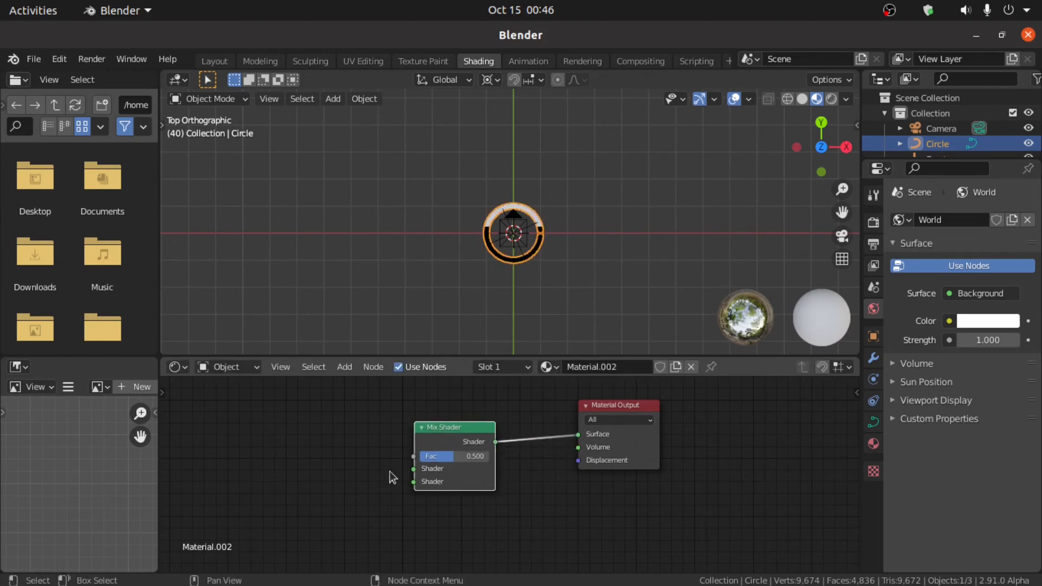
- Add a Transparent BSDF node and connect it to the Mix Shader's first shader input
key(shift+a)
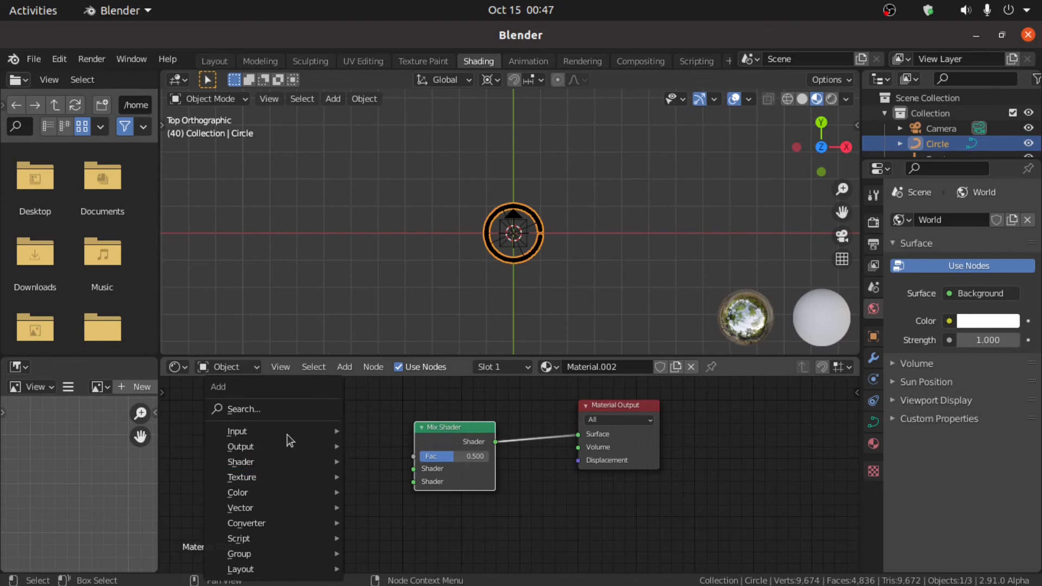
click(269, 411)
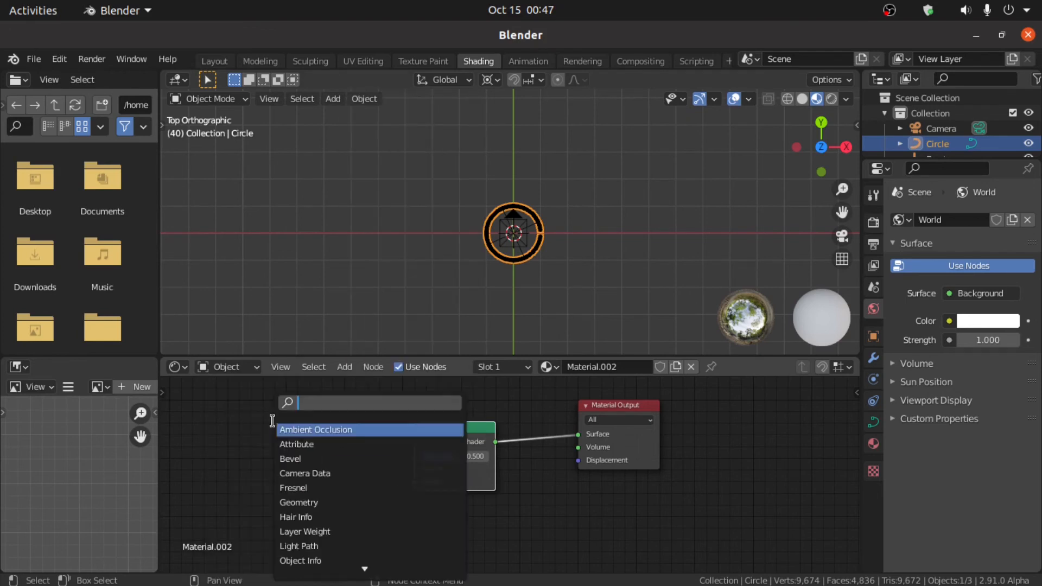
text(tra)
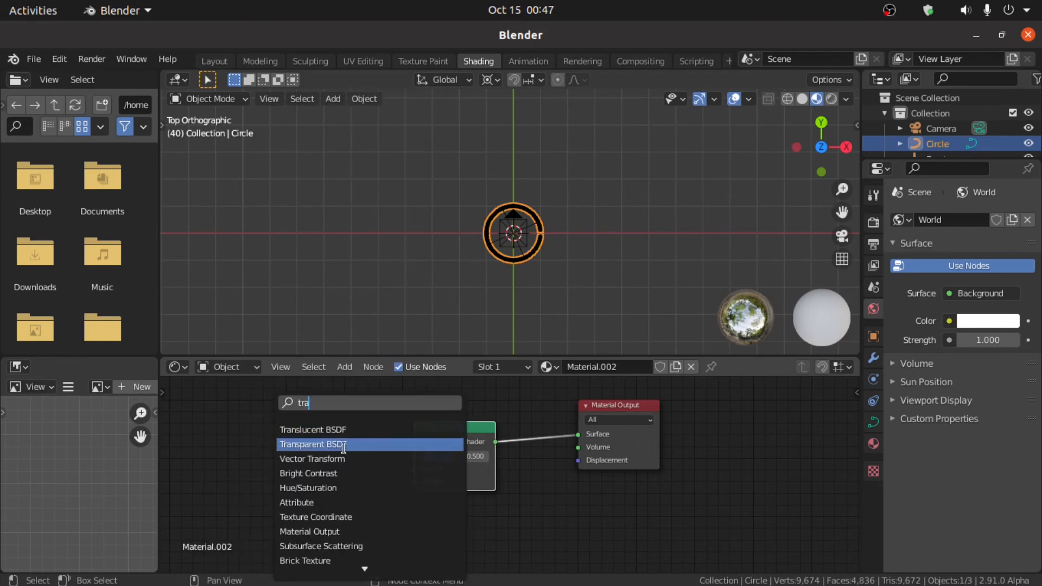
click(340, 446)
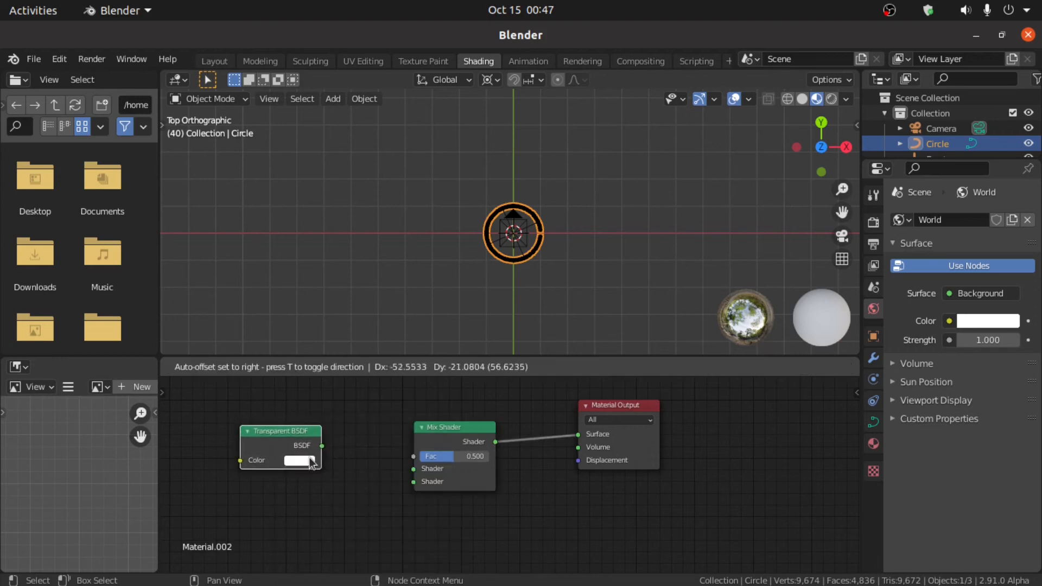
click(309, 457)
drag(323, 445, 412, 470)
- Add a light-blue Emission node with strength 6.9 and connect it to the Mix Shader's second shader input
key(shift+a)
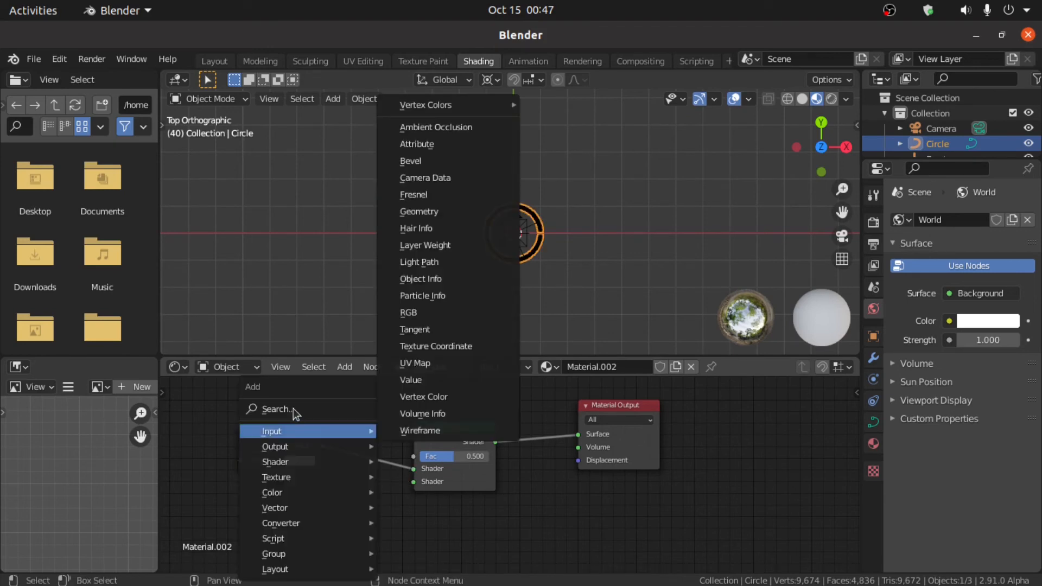
click(293, 409)
text(e)
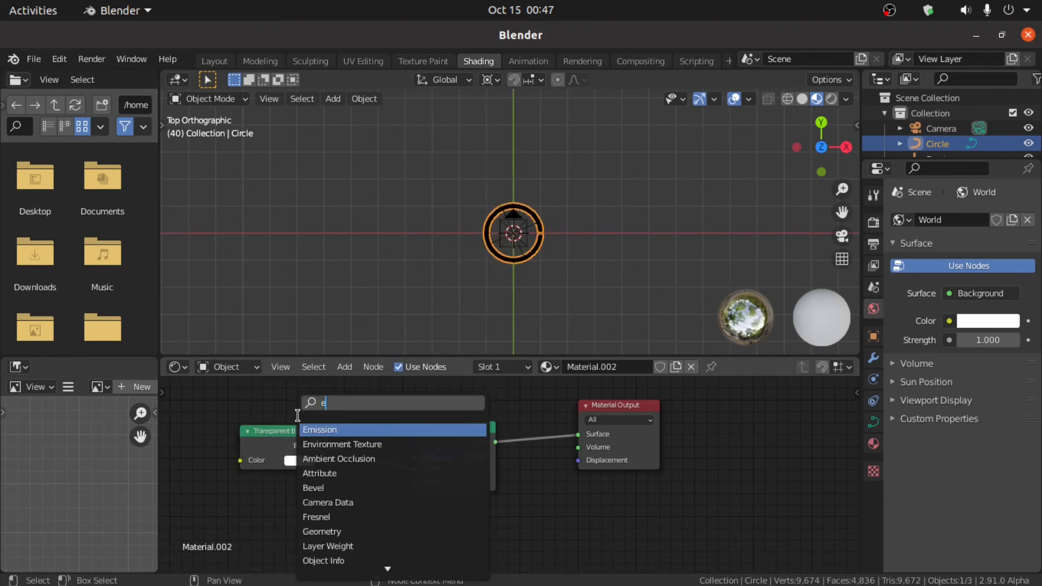
text(m)
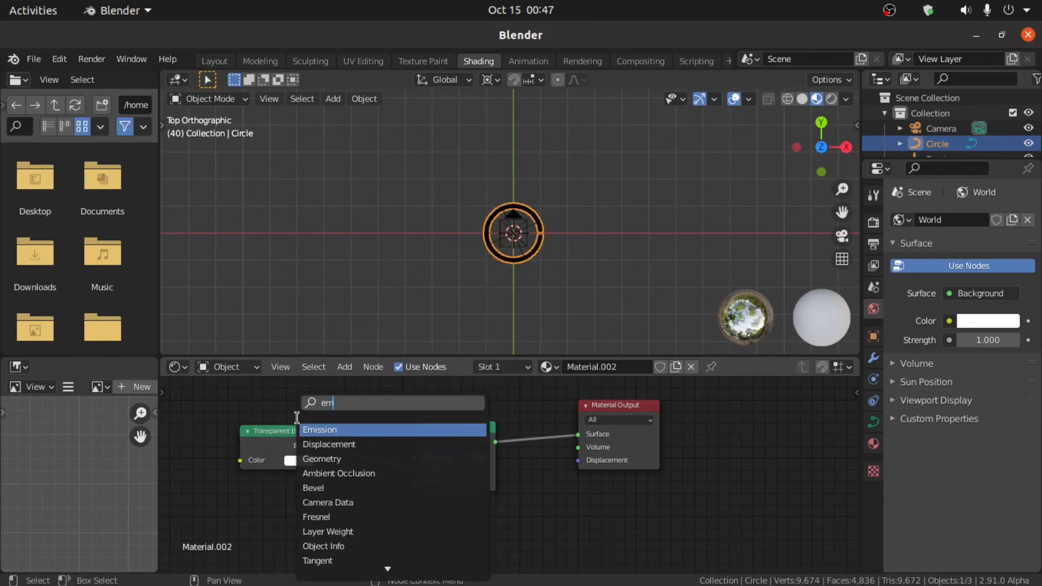
click(324, 430)
click(246, 523)
click(278, 522)
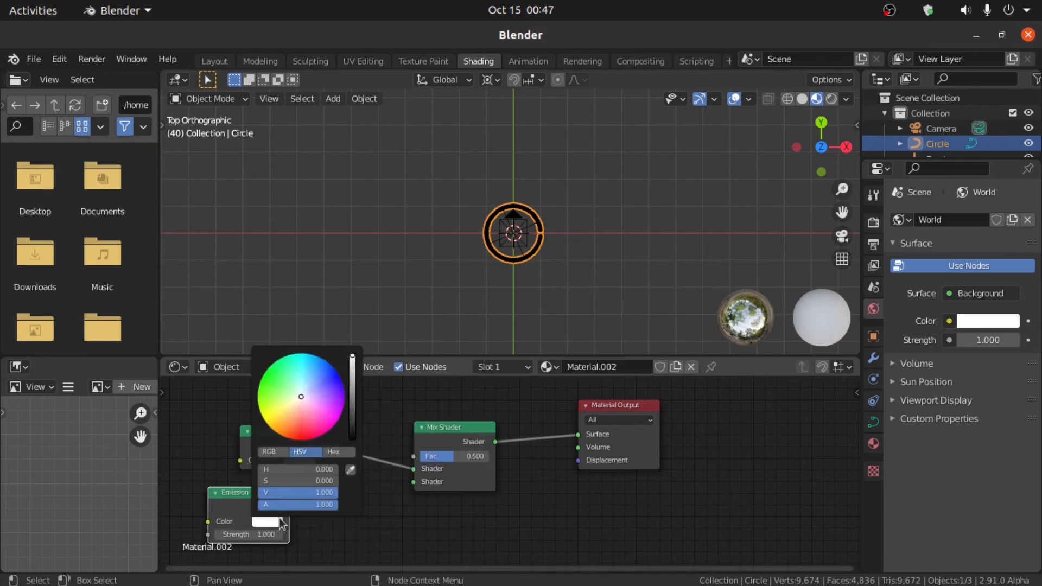
drag(292, 412, 308, 367)
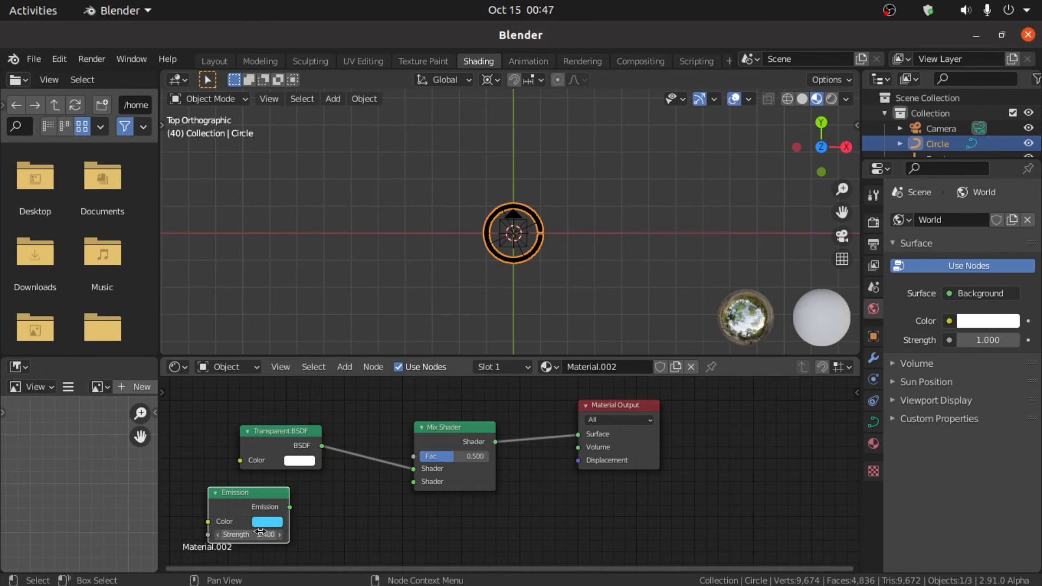
drag(261, 532, 412, 482)
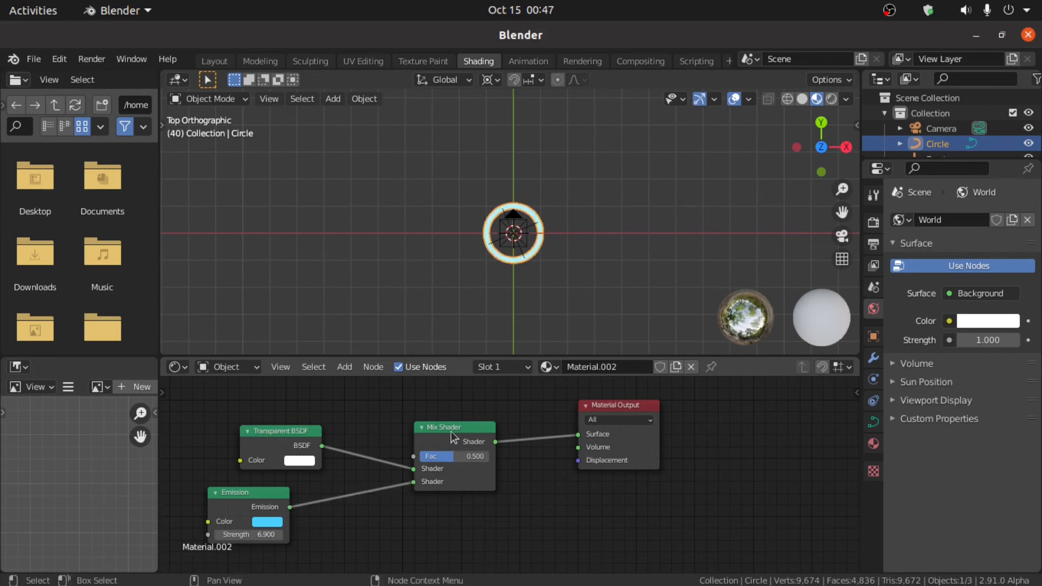
- Shift the Mix Shader to make room and add an Image Texture node near the Transparent BSDF
drag(448, 429, 465, 413)
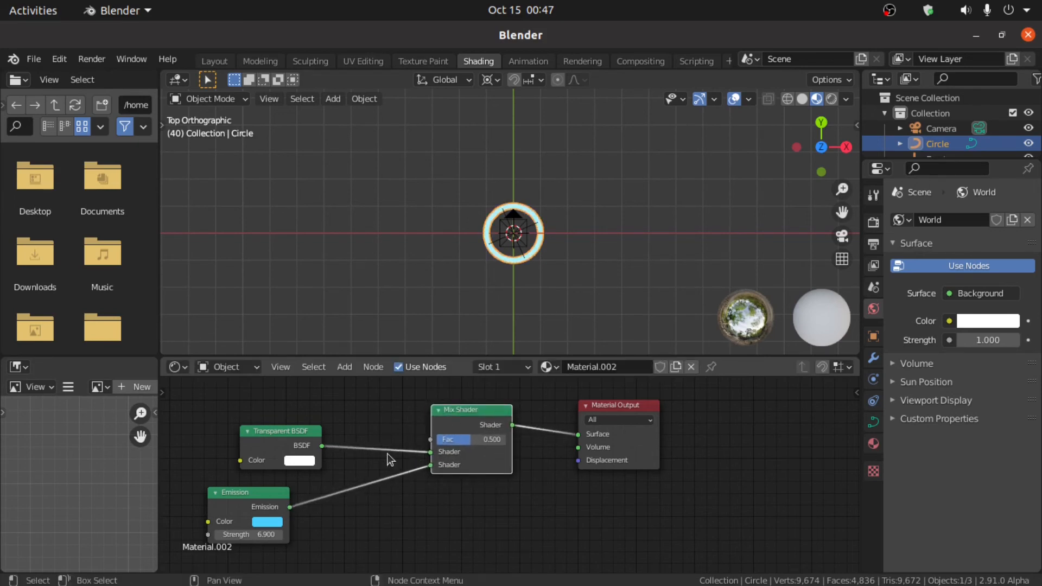
key(shift+a)
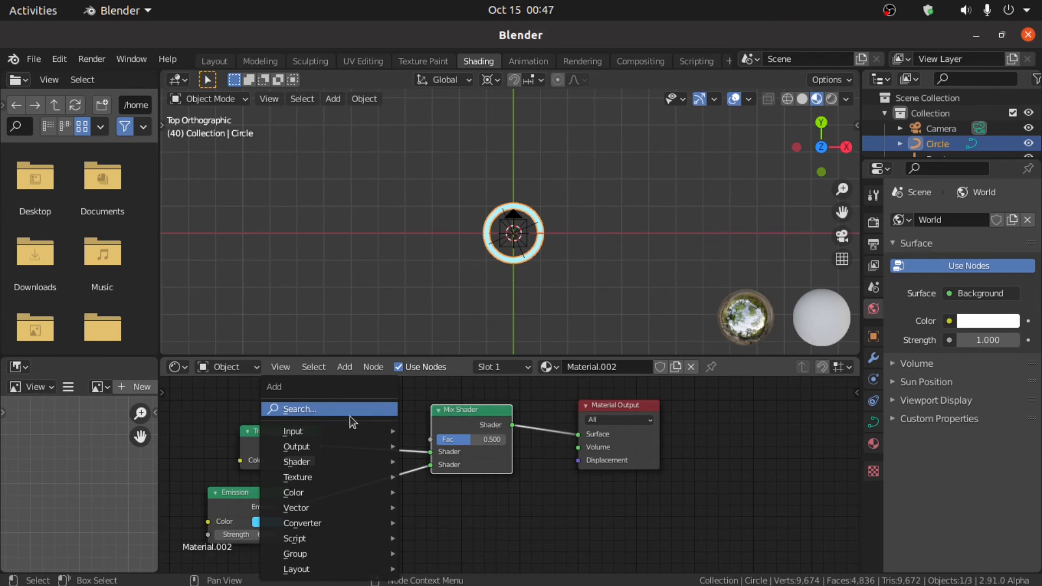
click(351, 411)
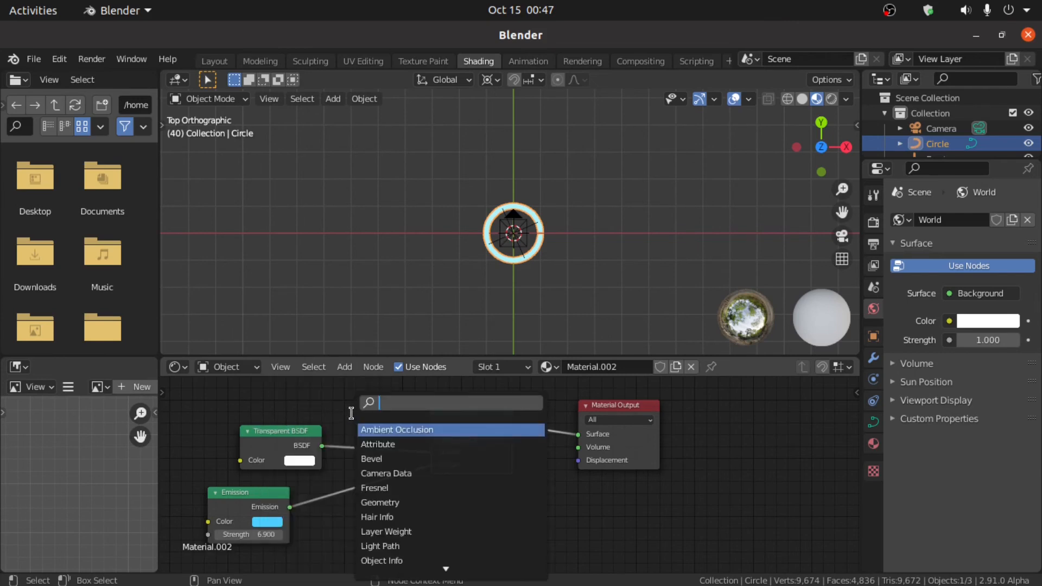
text(im)
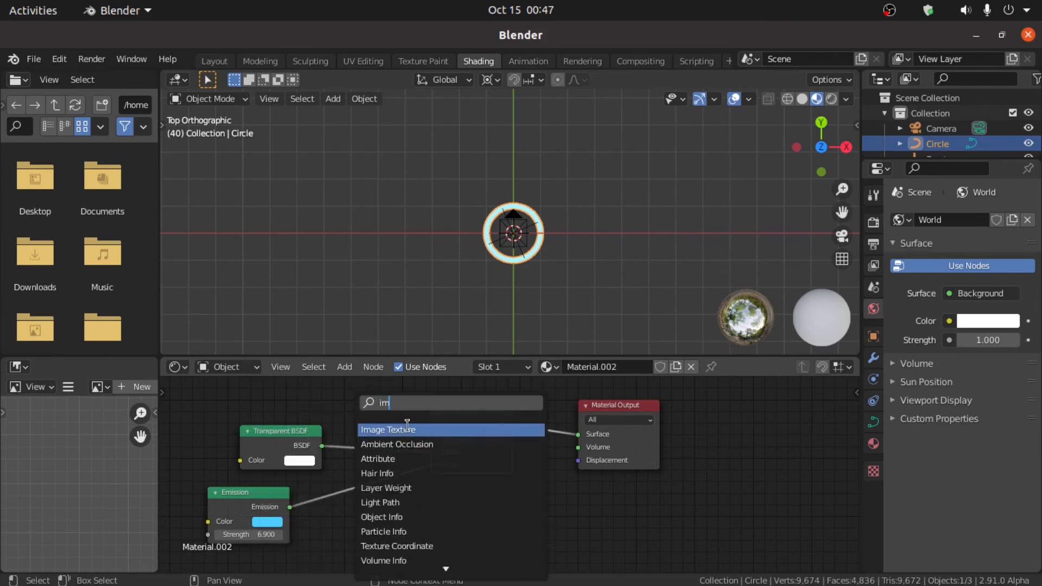
click(408, 428)
click(267, 382)
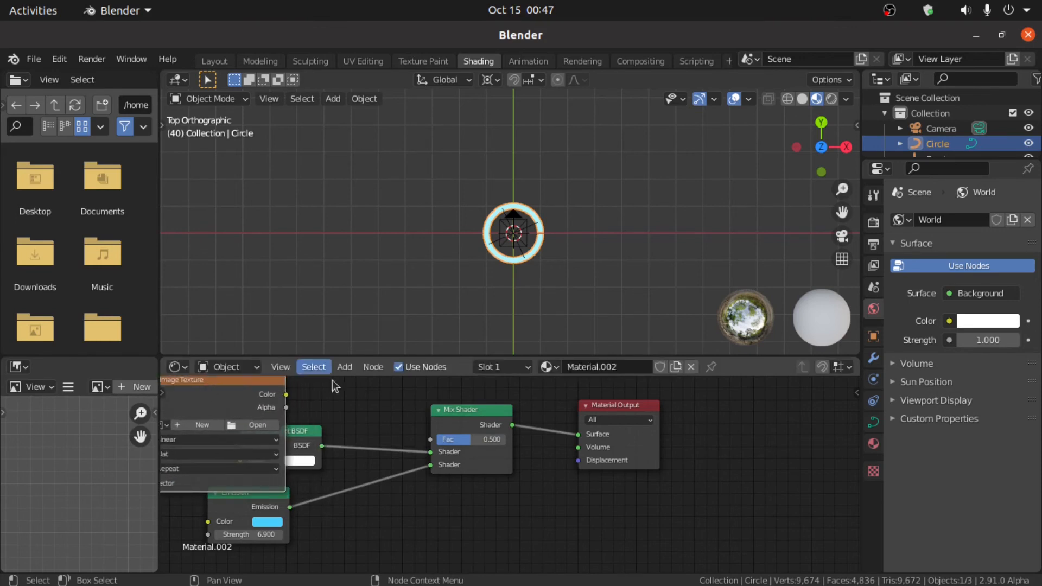
middle_drag(330, 401, 335, 402)
middle_drag(423, 406, 452, 406)
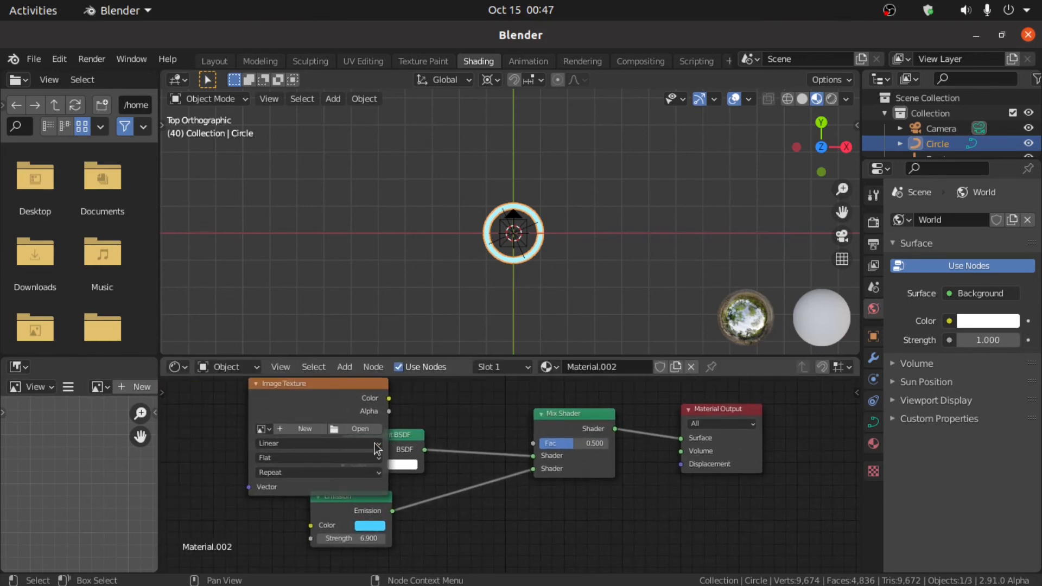
- Load "loading alpha.png" from Documents into the Image Texture and connect its Color to the Mix Shader's Fac
click(355, 430)
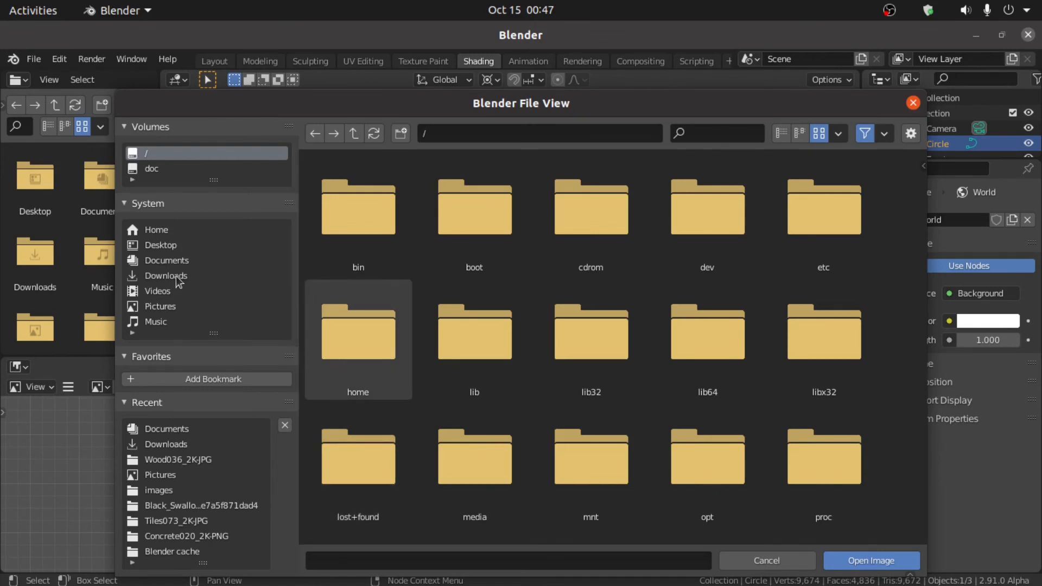
click(175, 259)
click(475, 331)
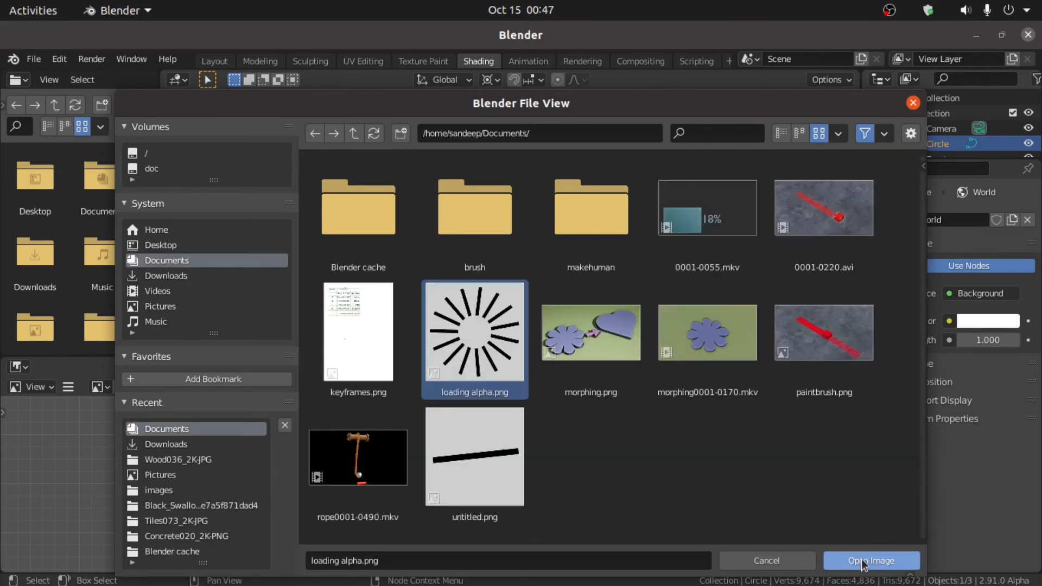
click(863, 562)
drag(315, 403, 523, 448)
- Play back the animation in the viewport to check how the ring looks with the image mask connected
drag(842, 189, 782, 158)
key(space)
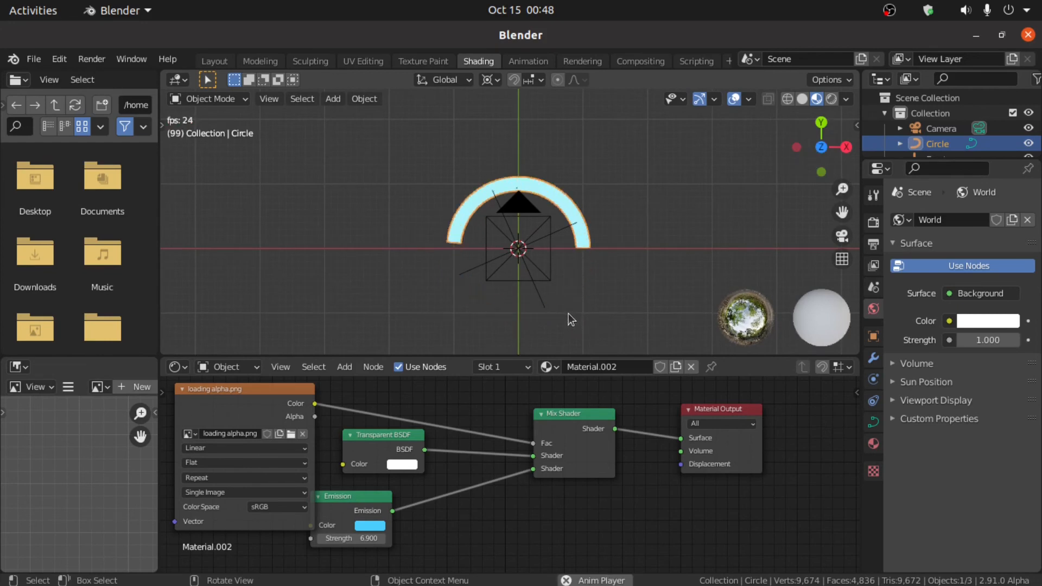
key(space)
- Add a Mapping node before the "loading alpha.png" texture and connect its Vector output to the texture's Vector input
middle_drag(411, 428, 629, 447)
key(shift+a)
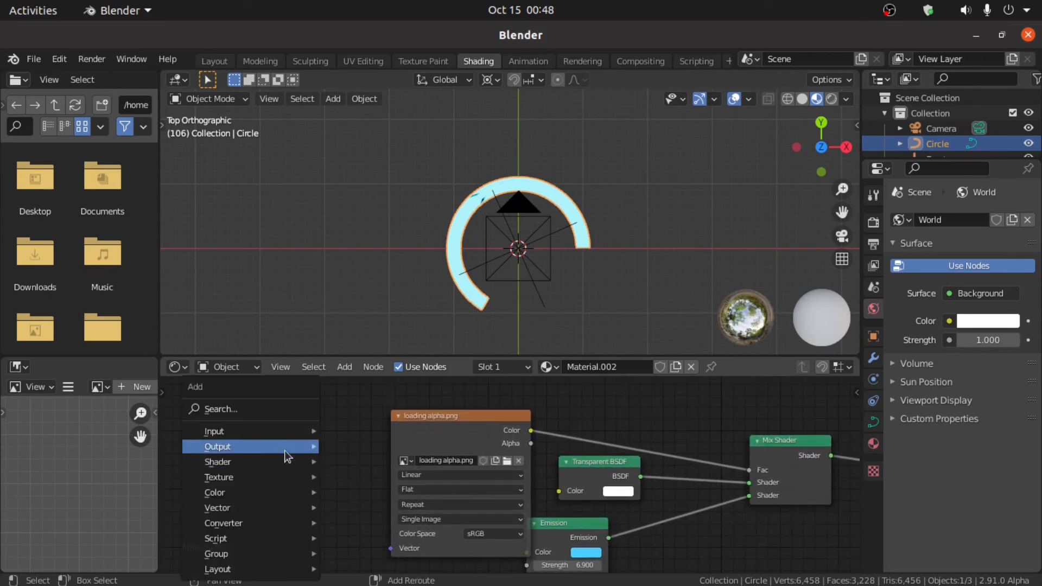
click(265, 408)
text(ma)
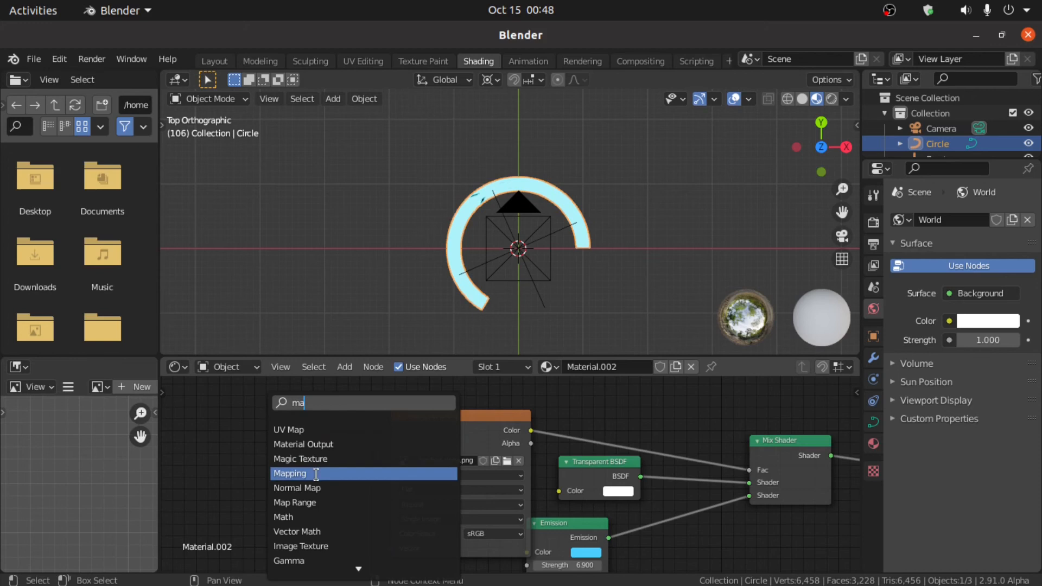
click(316, 474)
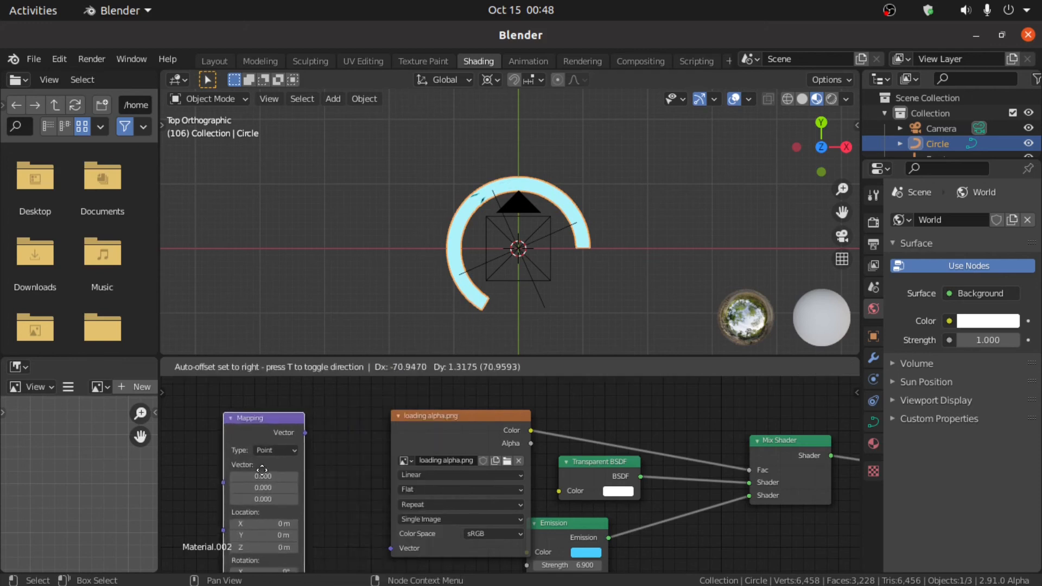
click(281, 437)
drag(285, 405, 334, 438)
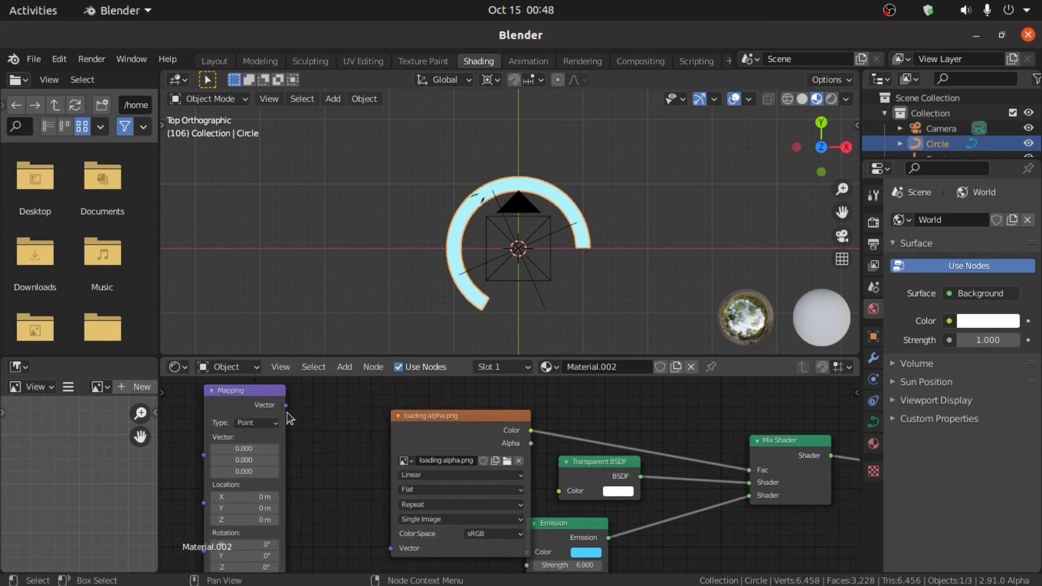
drag(286, 405, 326, 449)
drag(392, 533, 399, 549)
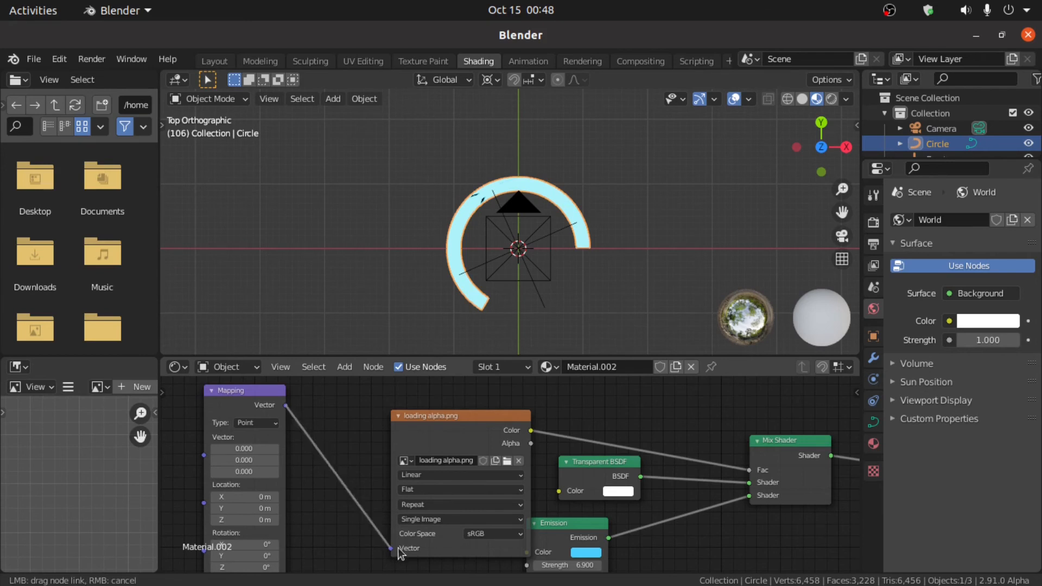
- Add a Texture Coordinate node, connect its Generated output to the Mapping node's Vector input, and preview the animation
middle_drag(387, 411, 521, 387)
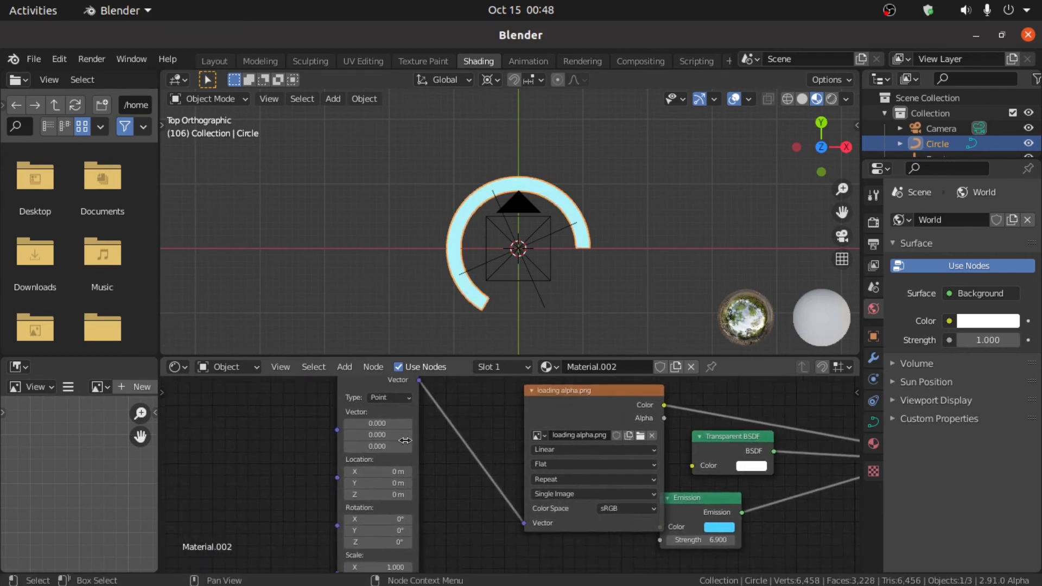
key(shift+a)
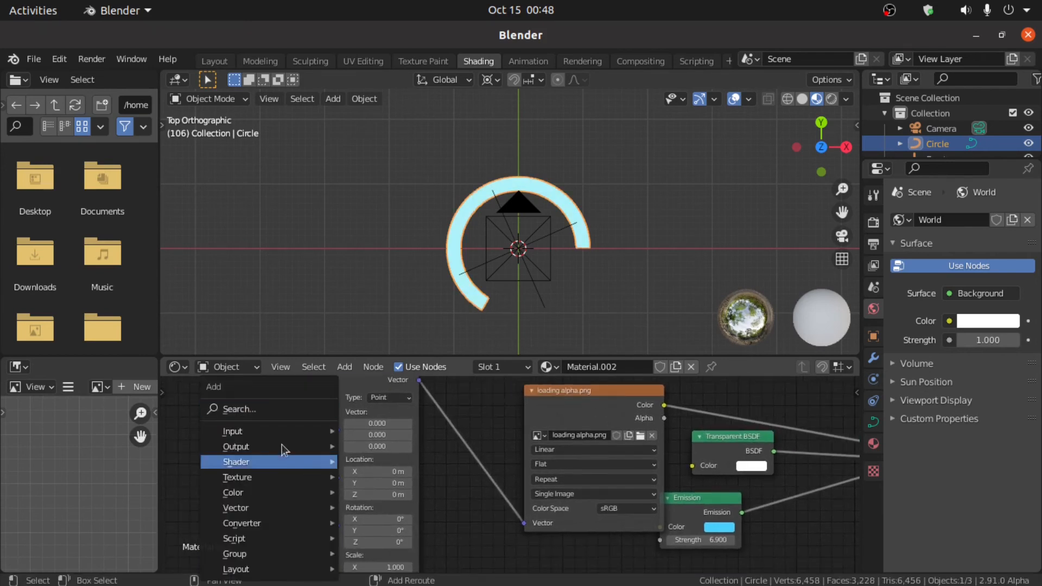
click(263, 404)
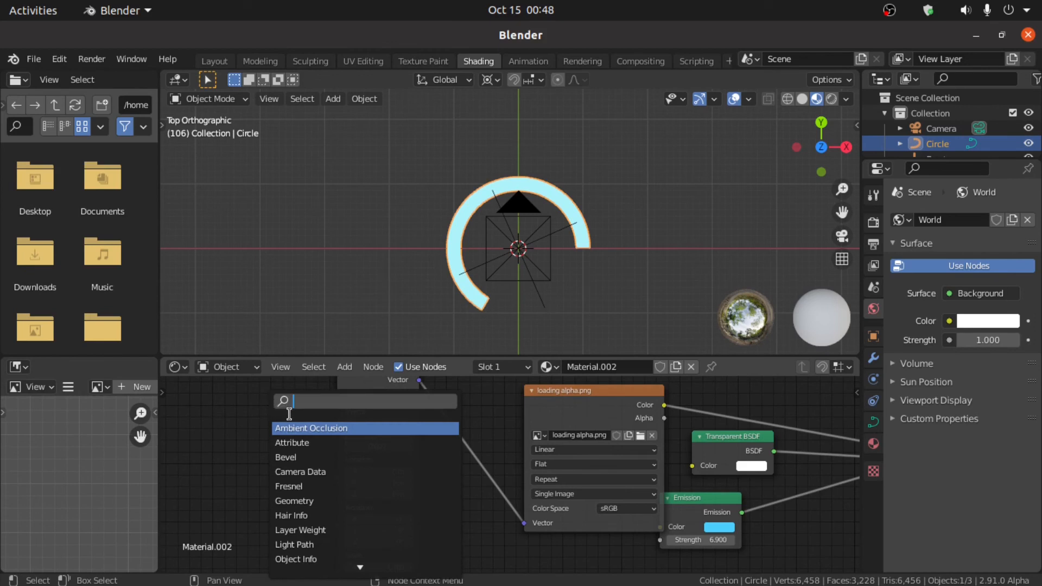
text(te)
click(324, 429)
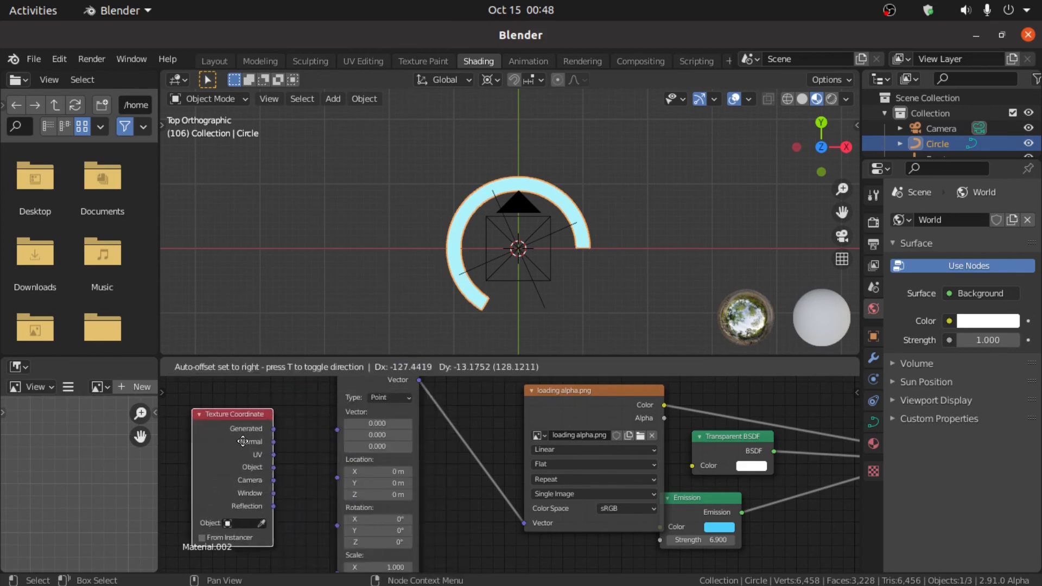
click(234, 432)
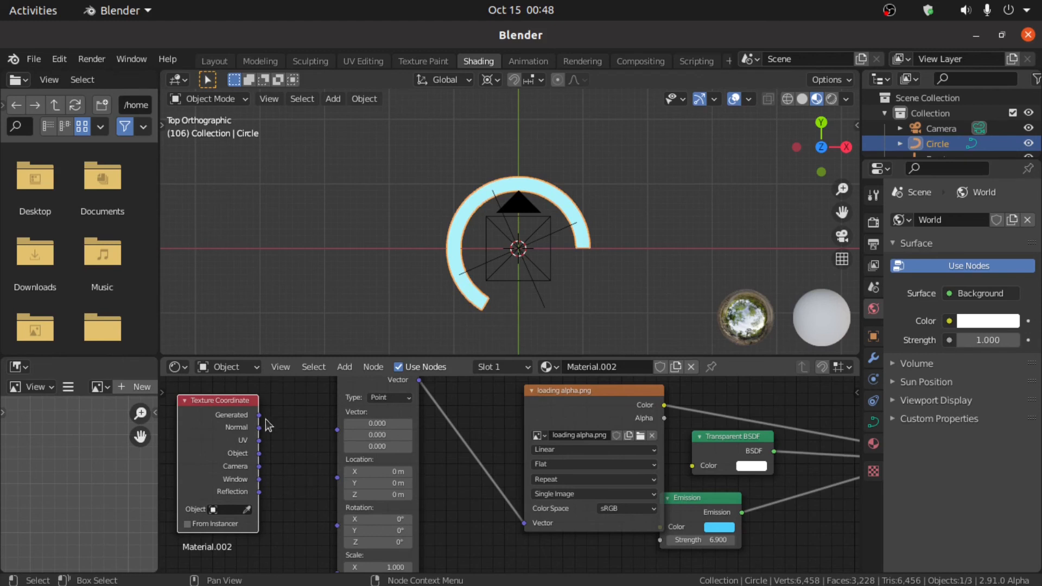
drag(256, 418, 340, 432)
key(space)
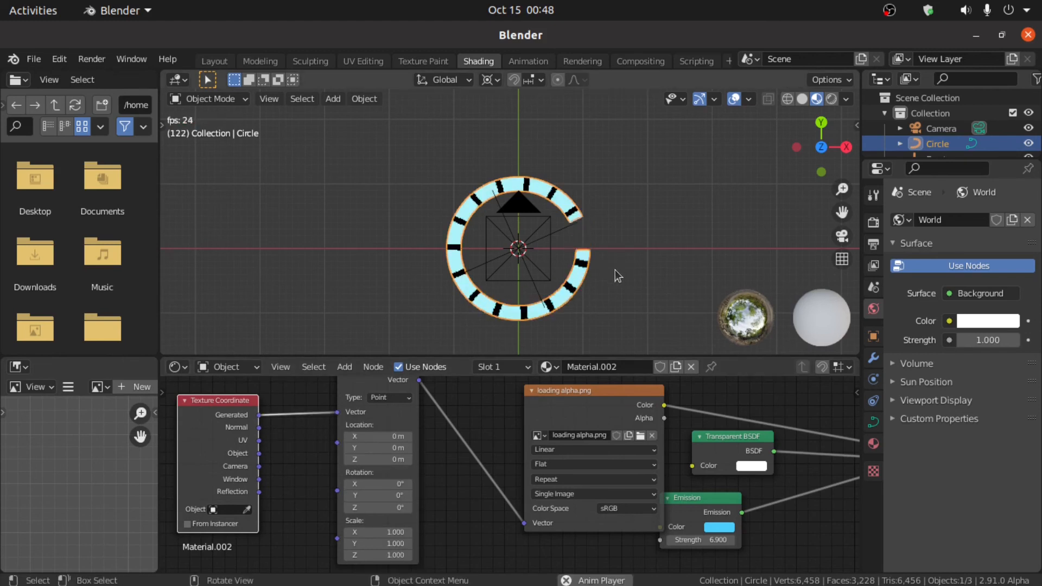
key(space)
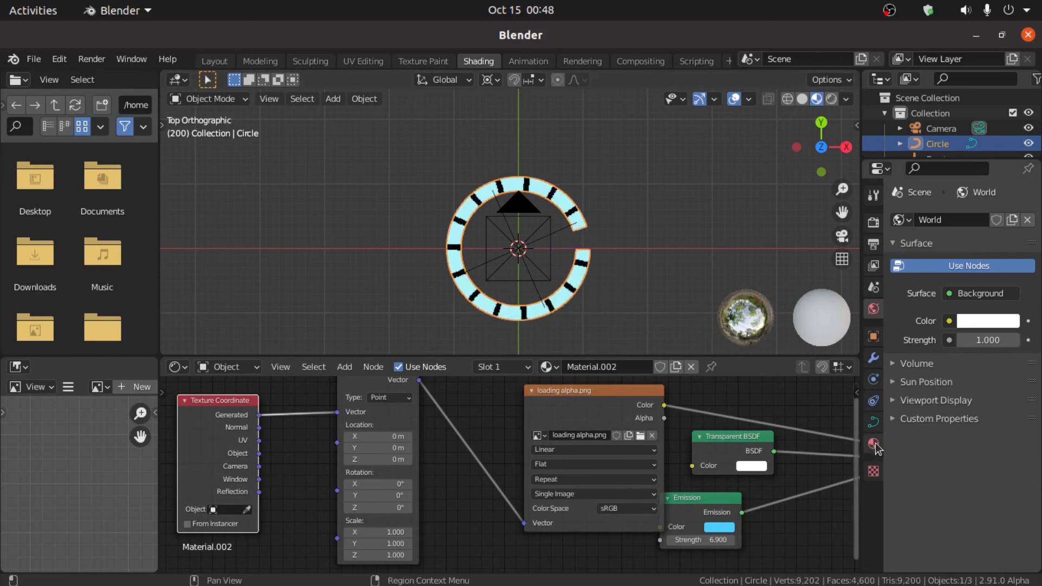
- Set the ring material's Blend Mode and Shadow Mode both to Alpha Clip
click(875, 444)
scroll(1031, 461, down, 3)
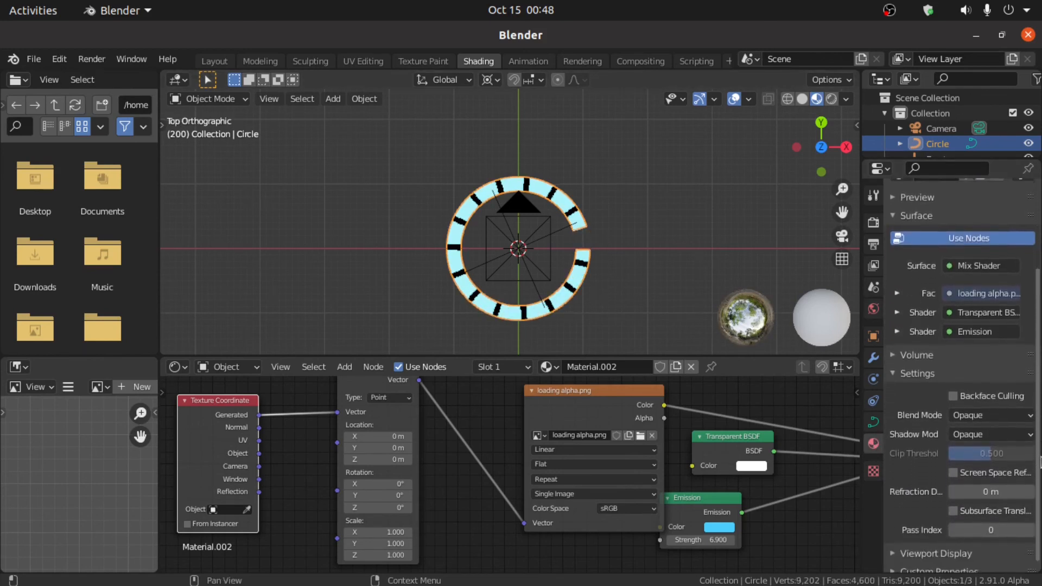
scroll(1040, 461, down, 1)
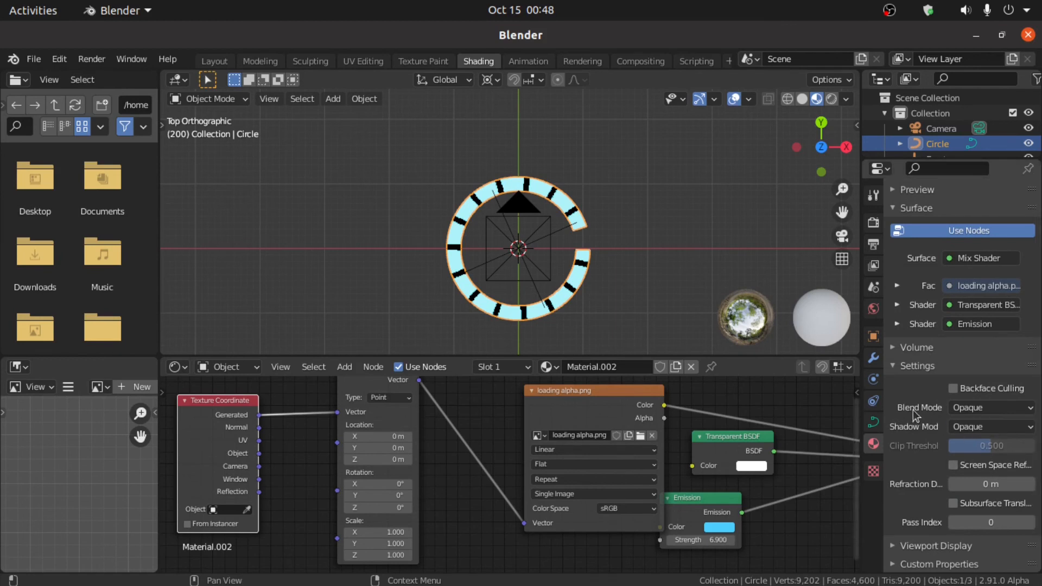
click(983, 407)
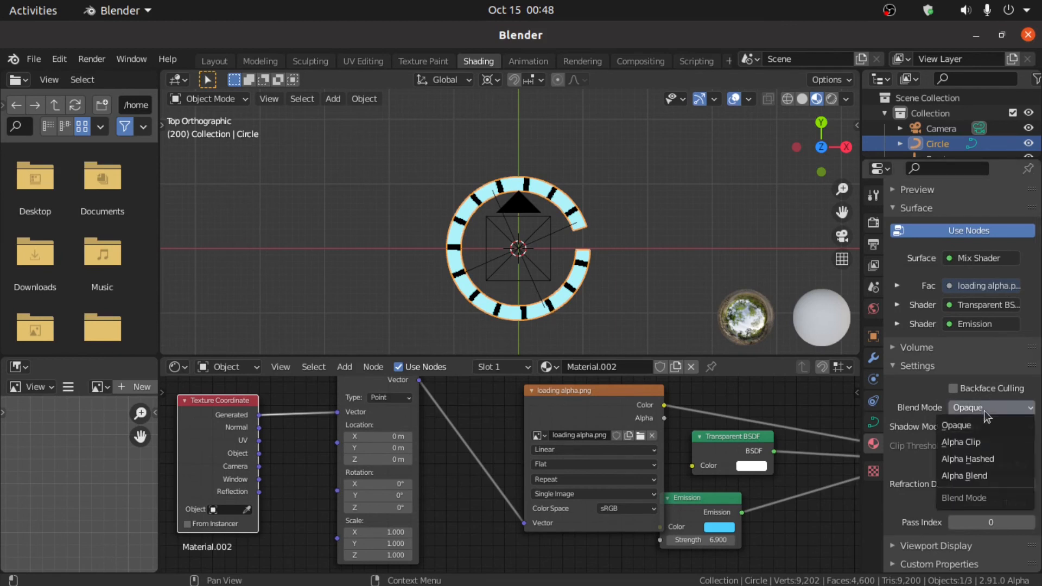
click(980, 446)
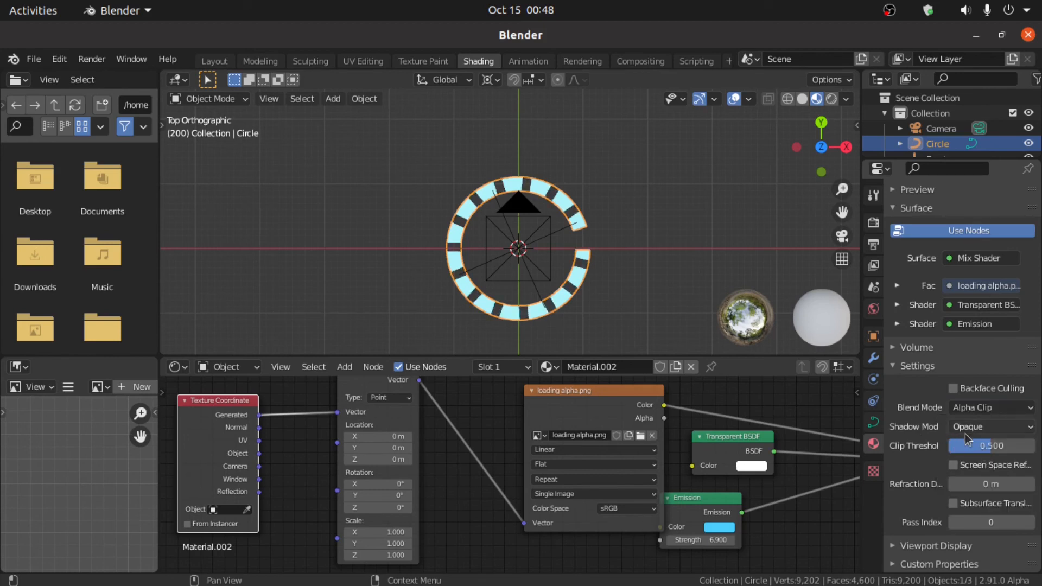
click(984, 430)
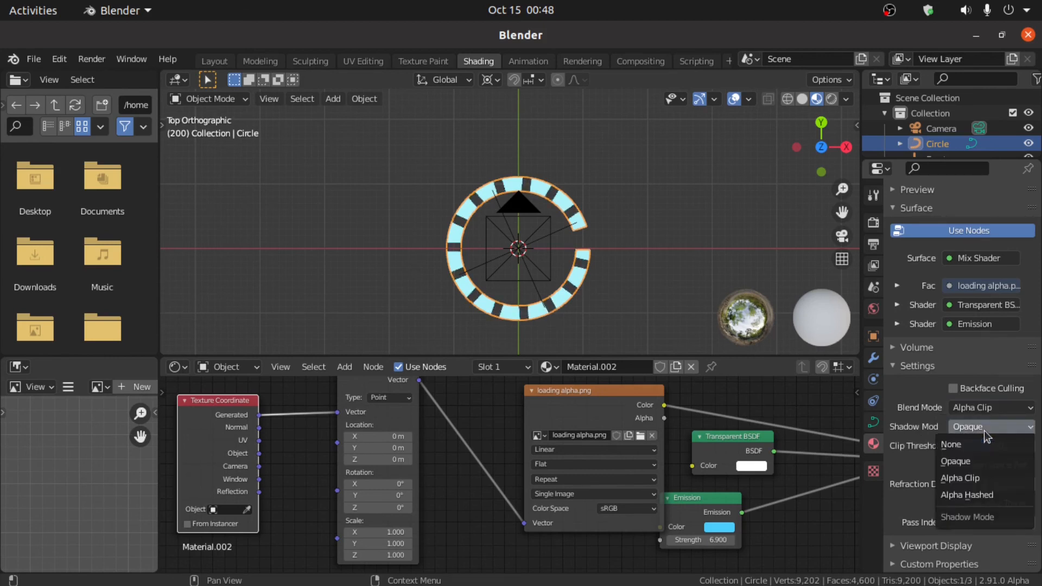
click(971, 479)
- Show the viewport in rendered shading and darken the World background color to black, with V at 0
click(830, 99)
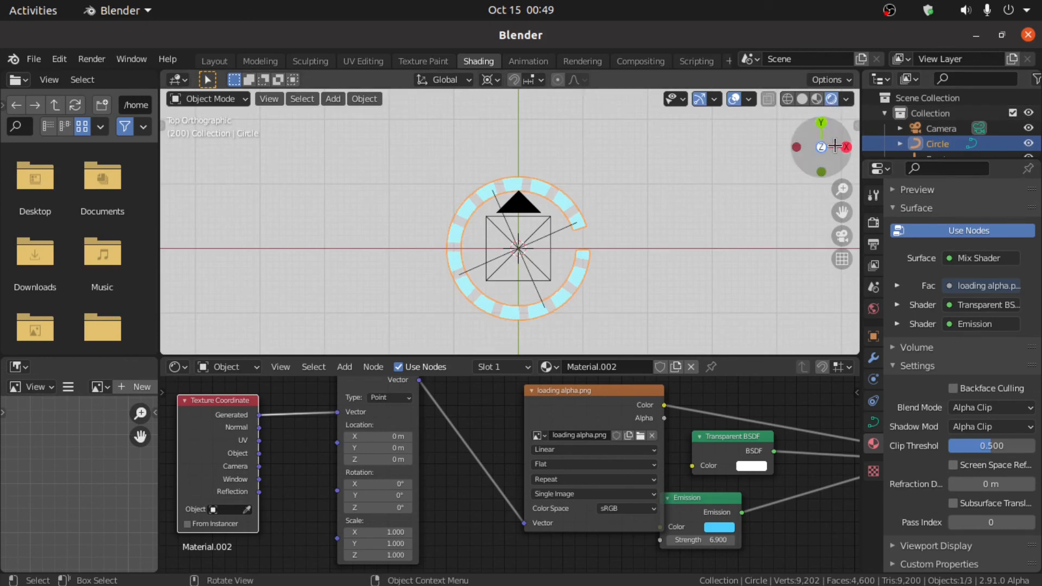
click(873, 310)
click(976, 325)
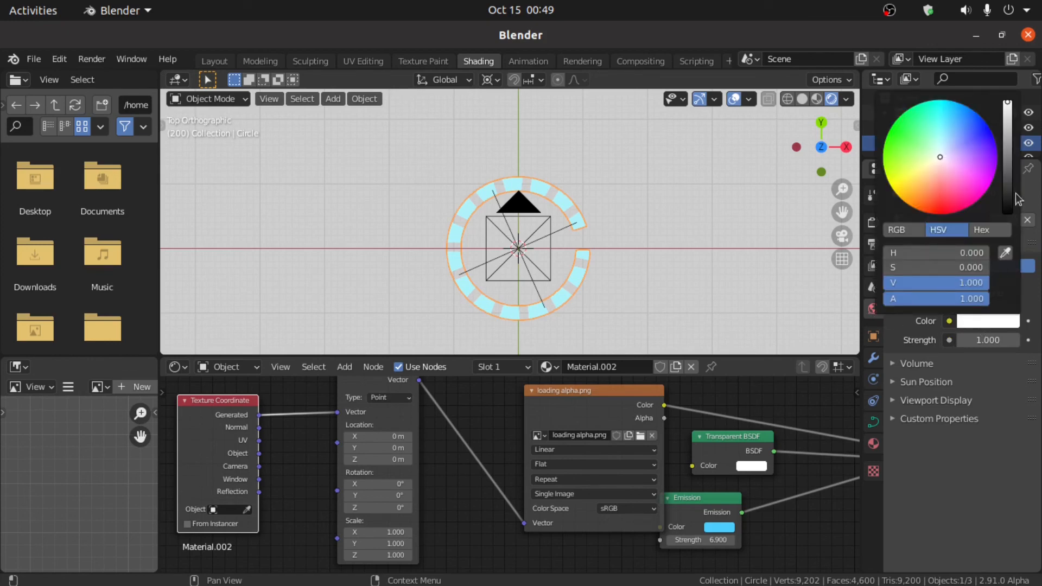
drag(1009, 160, 1010, 217)
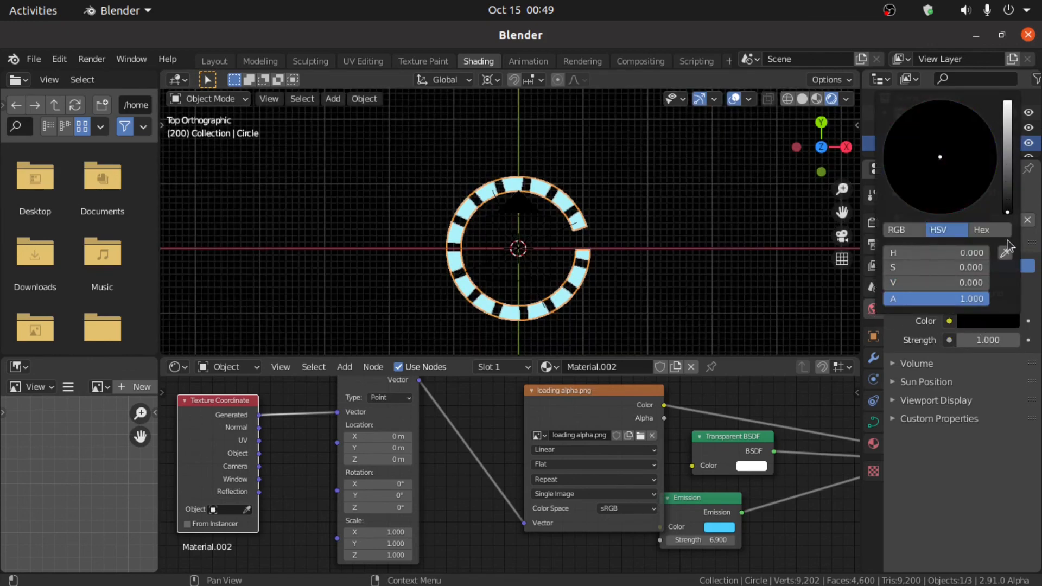
- Enable Bloom for the Eevee render and set the Color Management Look to Very High Contrast
click(872, 224)
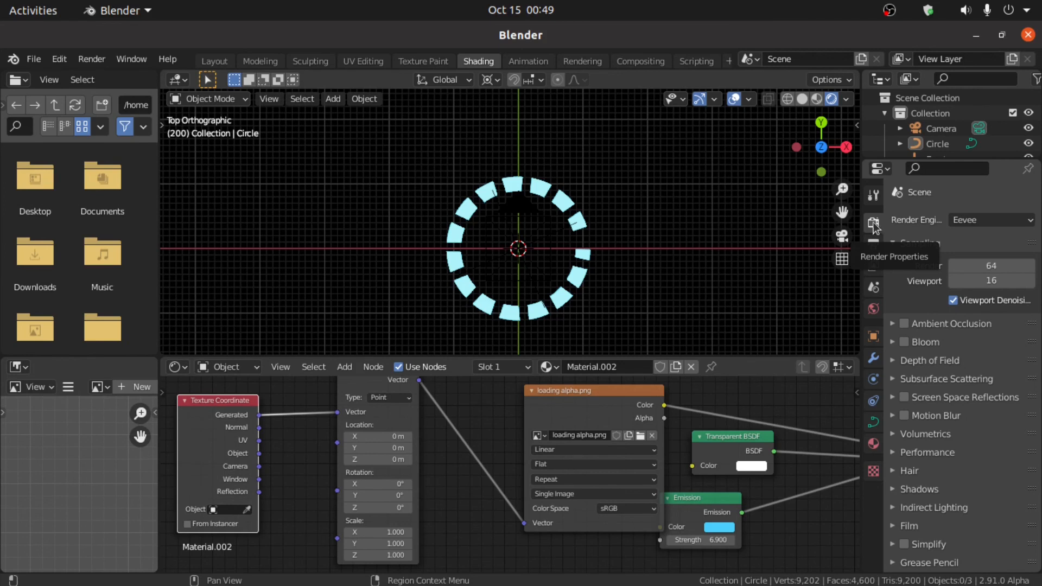
click(905, 344)
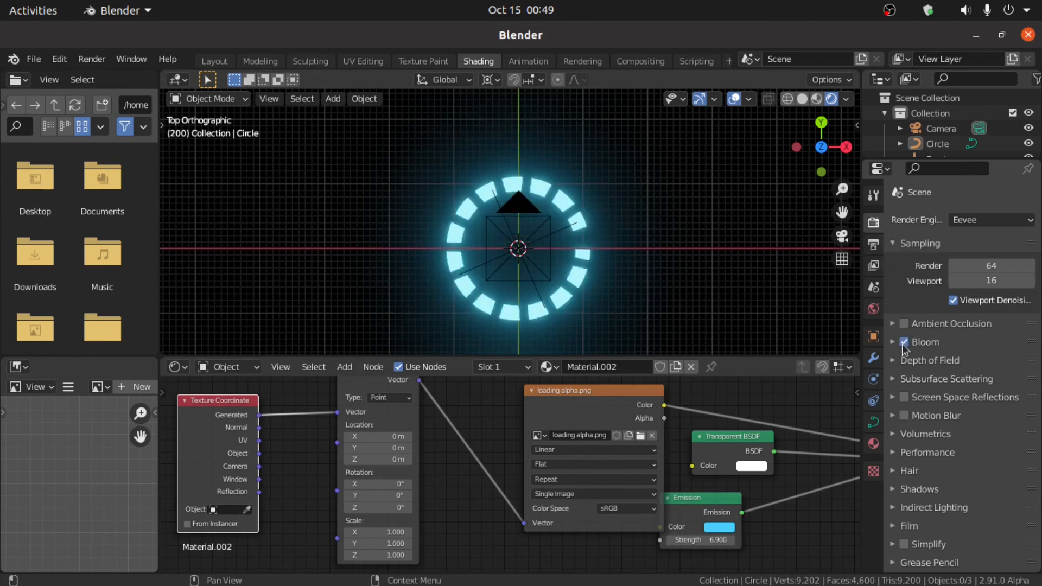
scroll(1040, 429, down, 2)
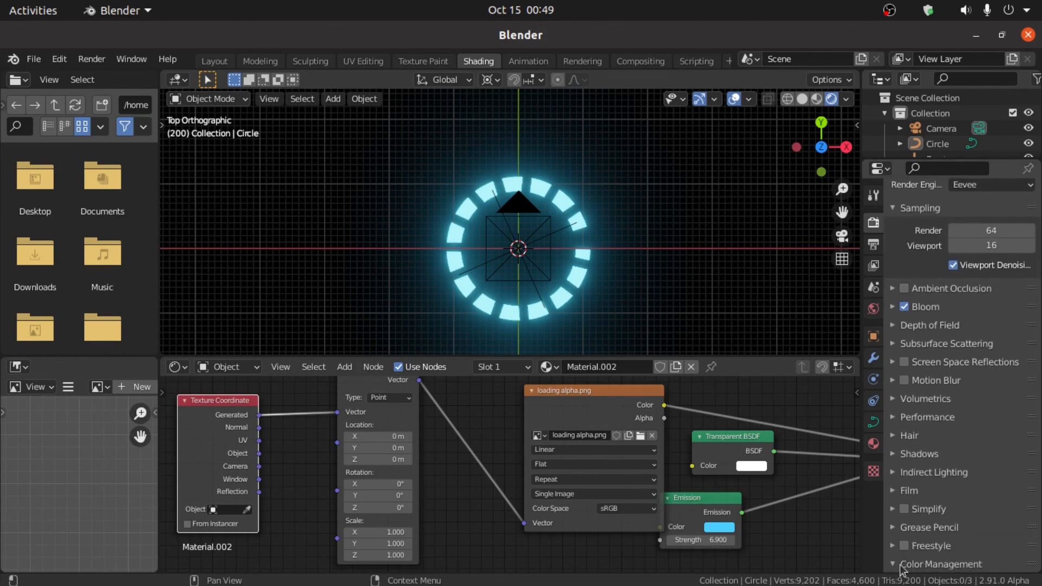
click(942, 564)
scroll(986, 522, down, 5)
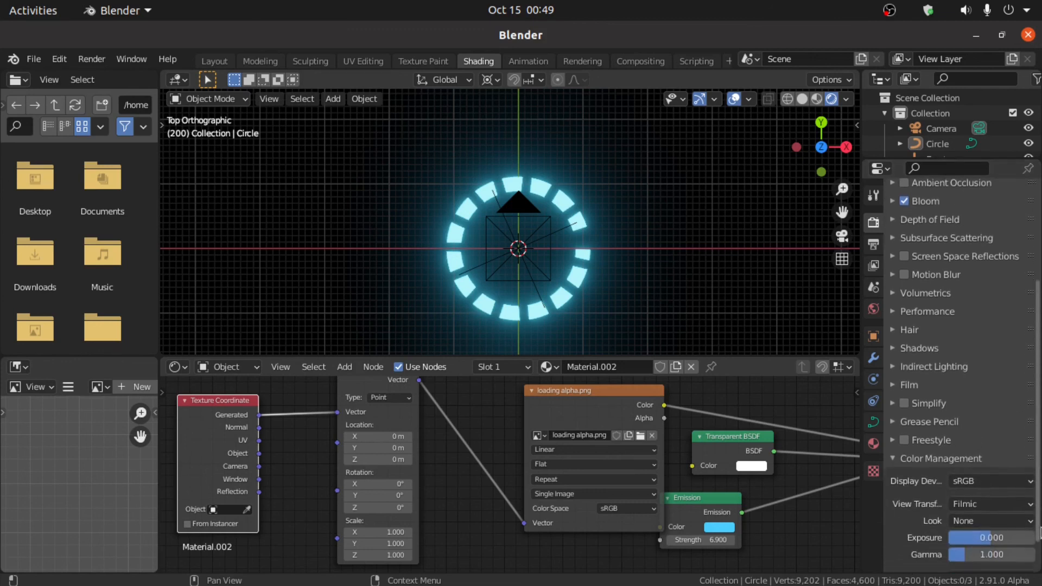
click(974, 517)
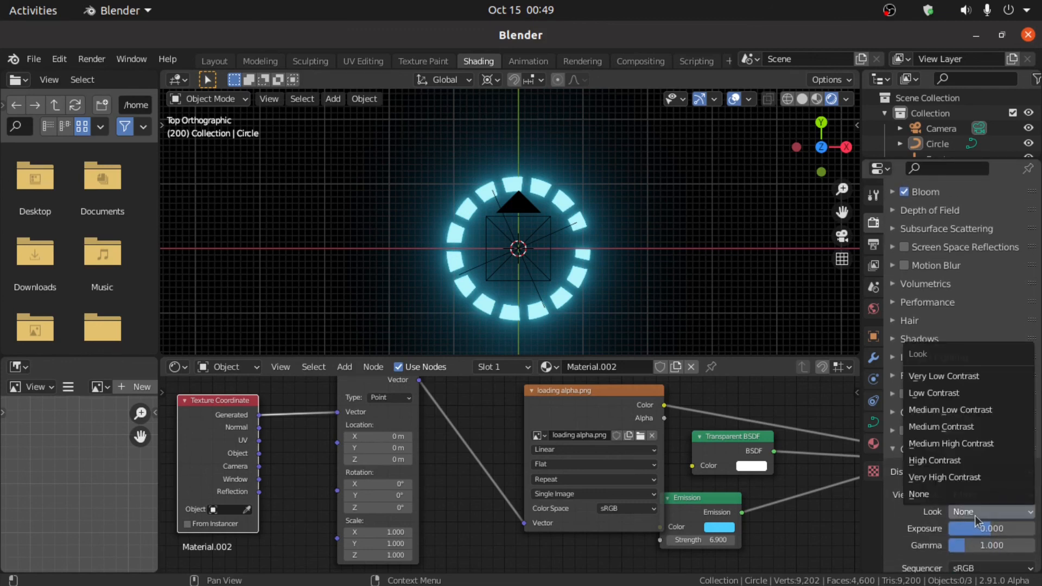
click(950, 478)
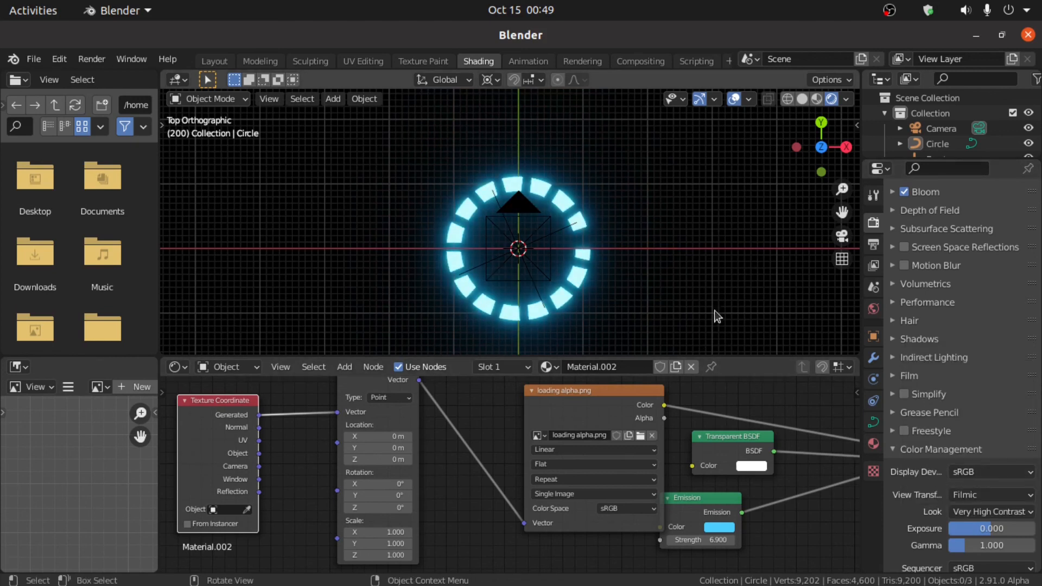
- Insert an Invert node between the image texture's Color and the Mix Shader's Fac, and preview the animation
key(space)
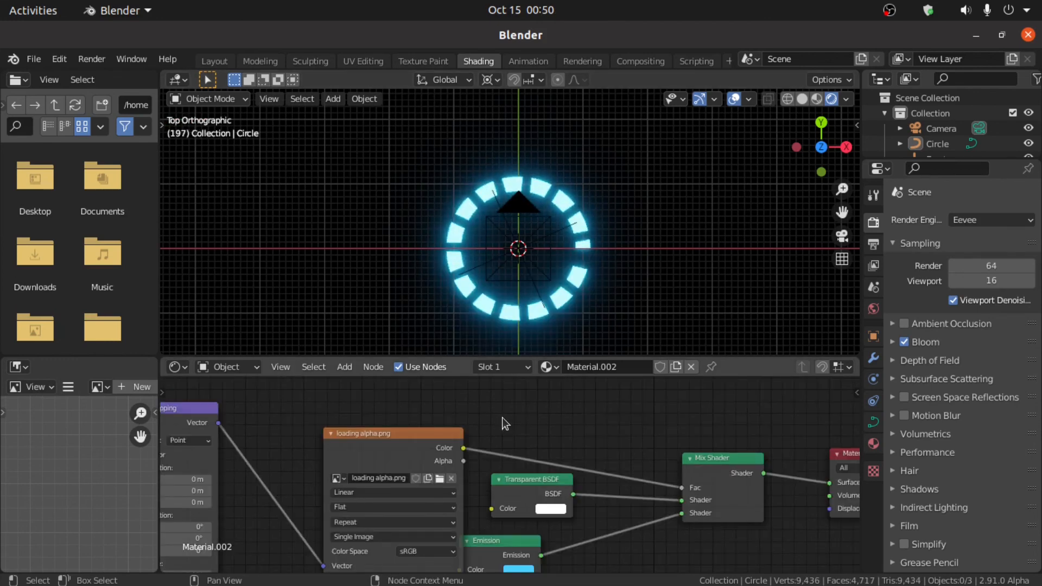
key(shift+a)
click(493, 411)
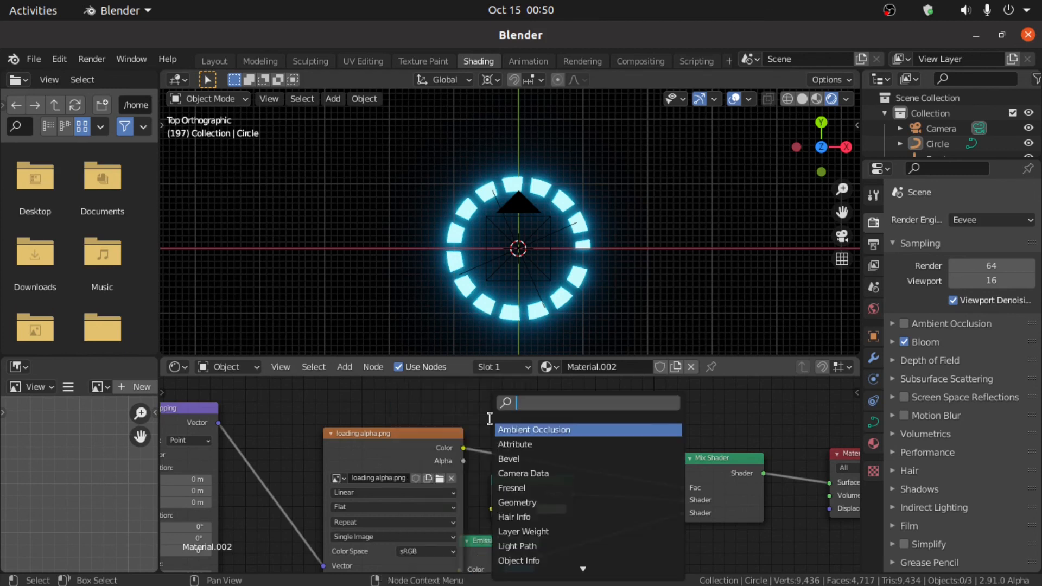
text(i)
click(509, 517)
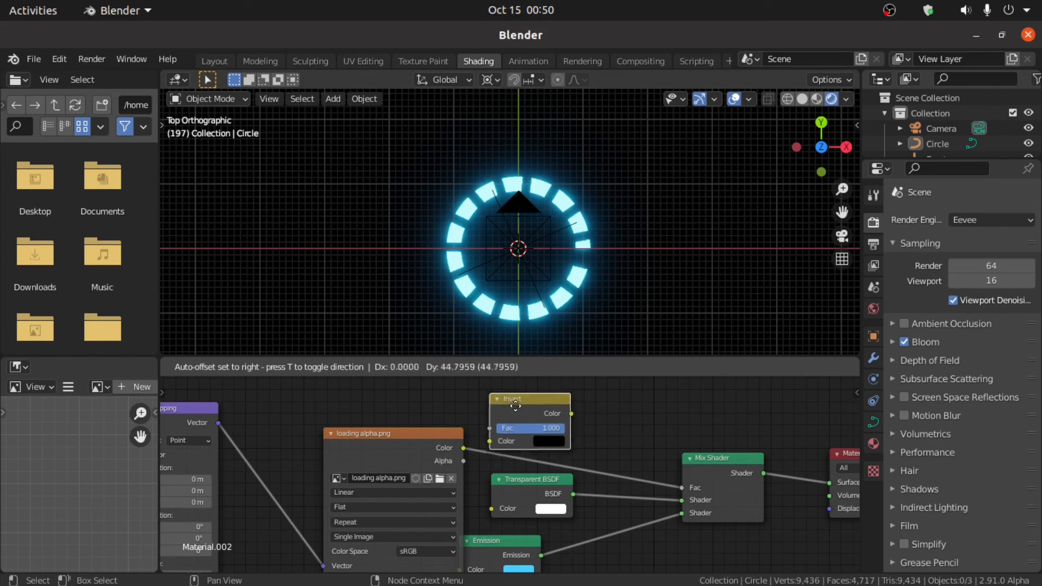
click(538, 419)
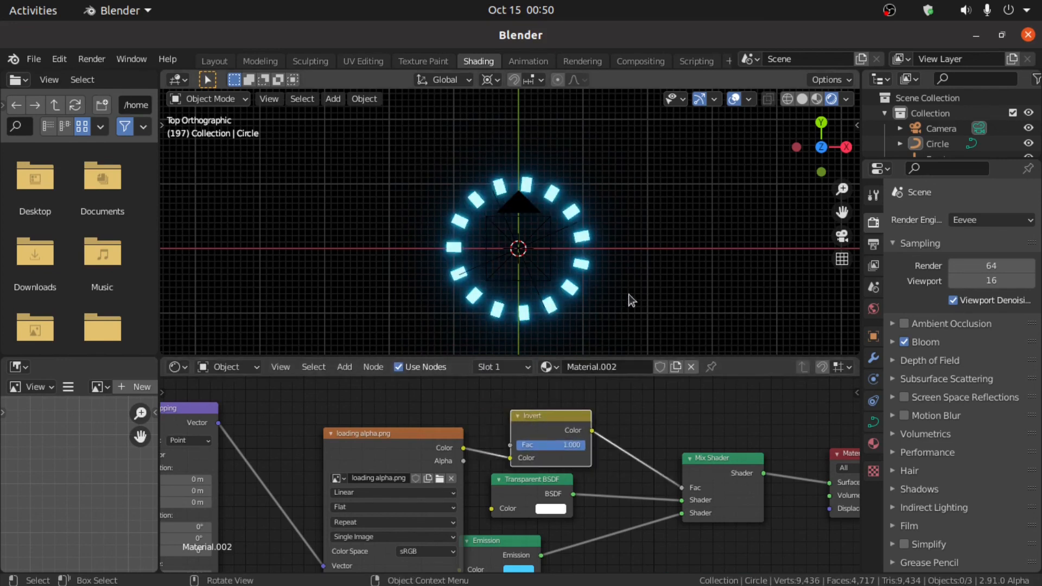
key(space)
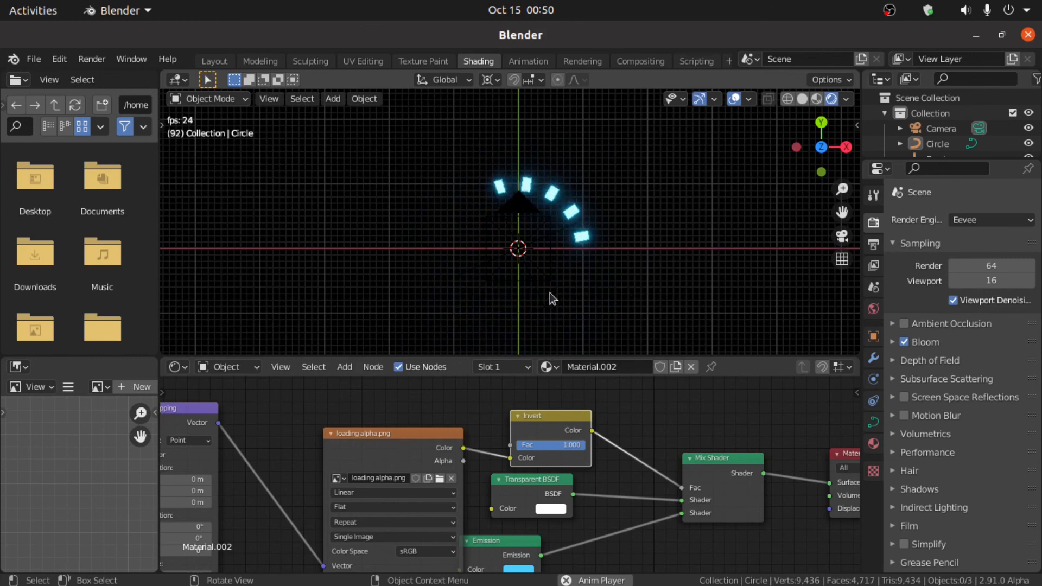
key(space)
- Select the camera and set the output resolution to 1920 px in X and 1080 px in Y
click(942, 129)
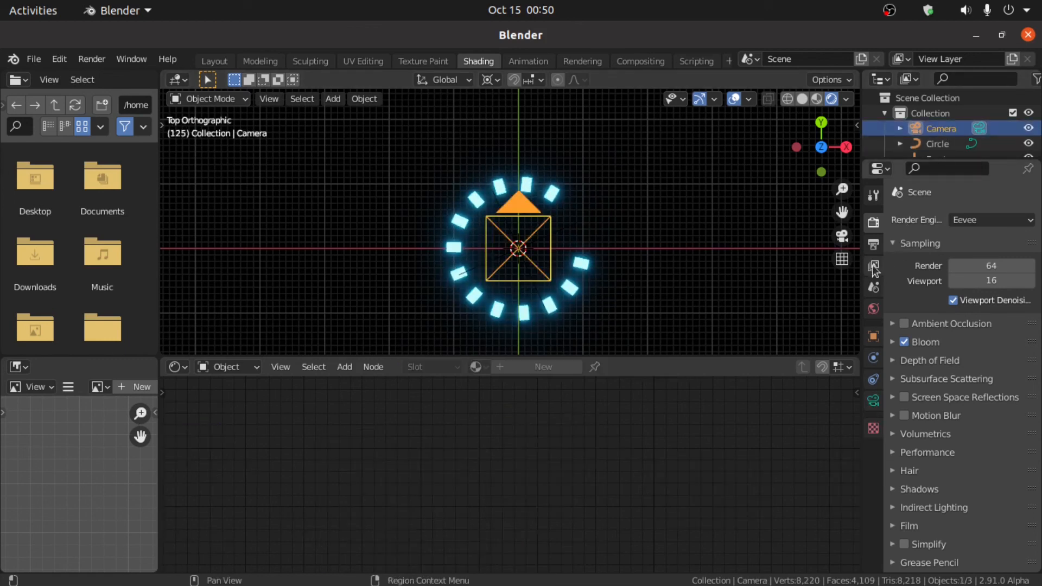
click(874, 246)
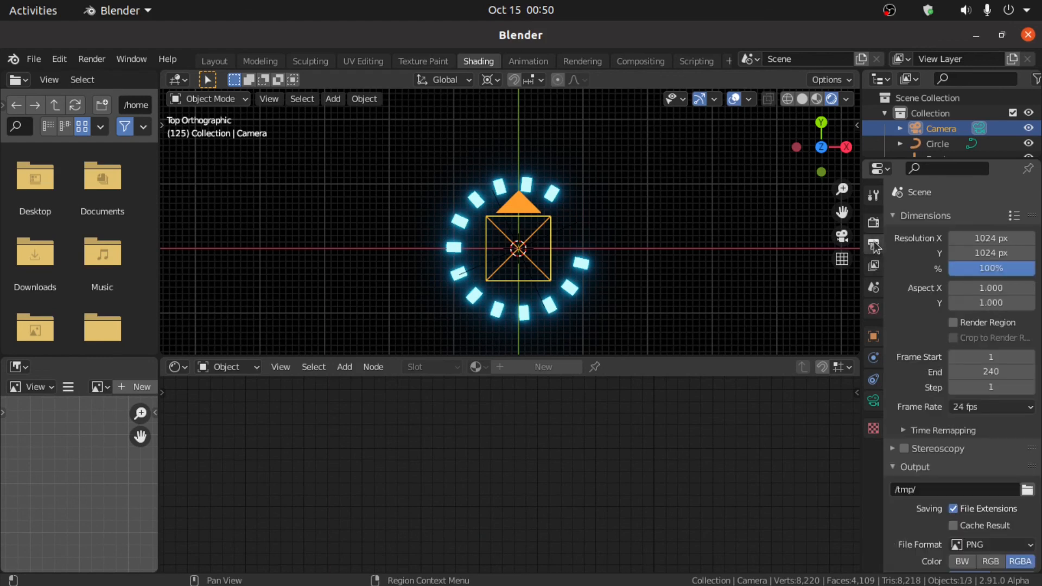
click(985, 238)
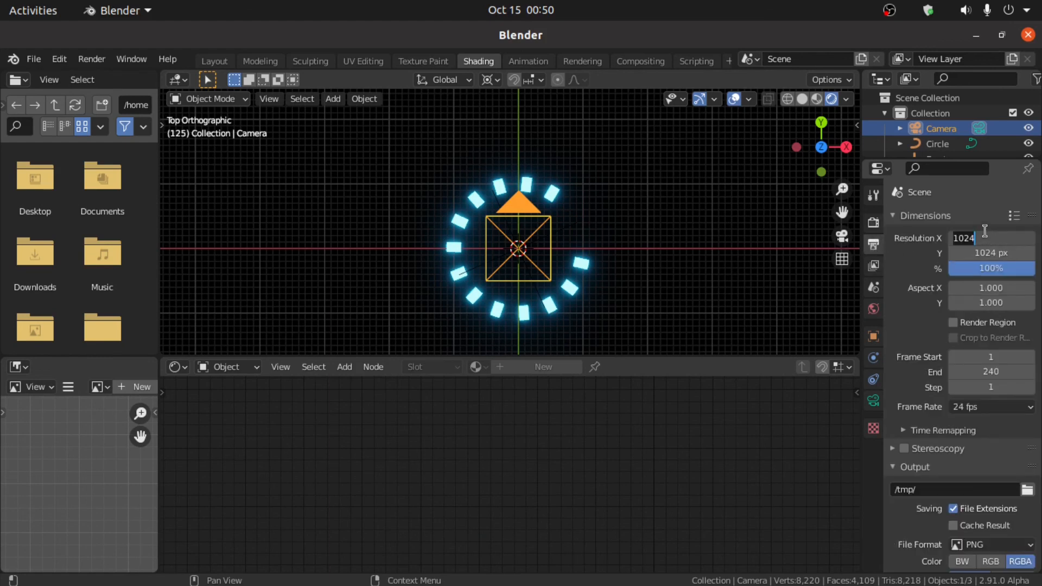
text(1920)
key(Return)
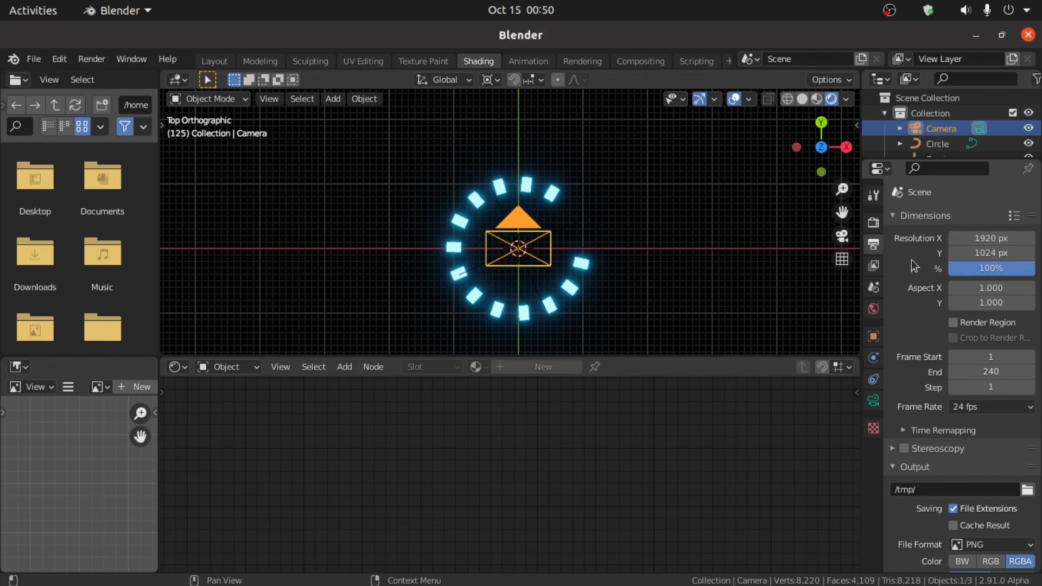
click(995, 252)
text(1080)
key(Return)
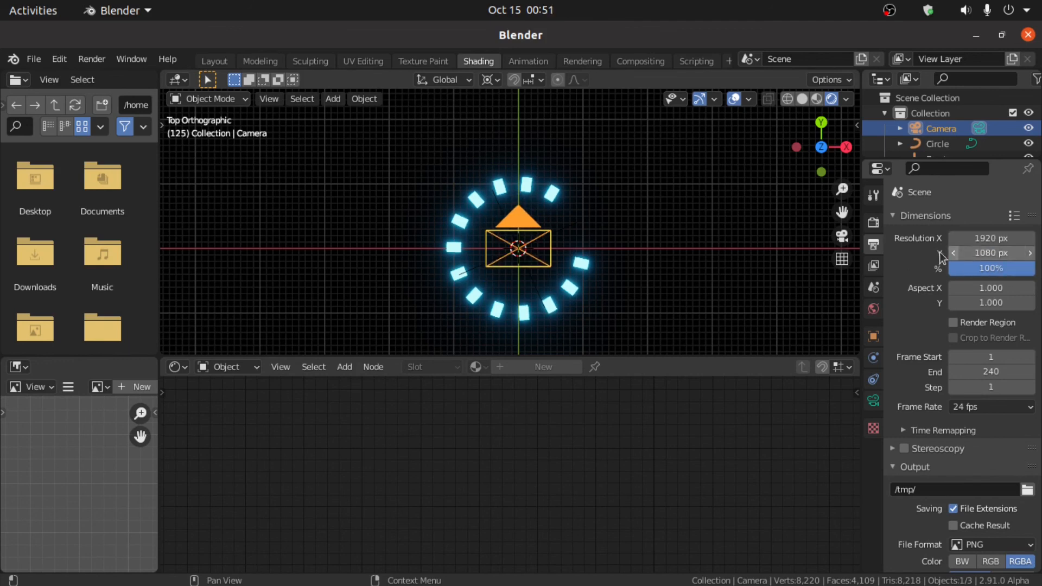
- Look through the camera, raise its Z location to 6.94 m to frame the whole ring, and preview the animation
key(KP_0)
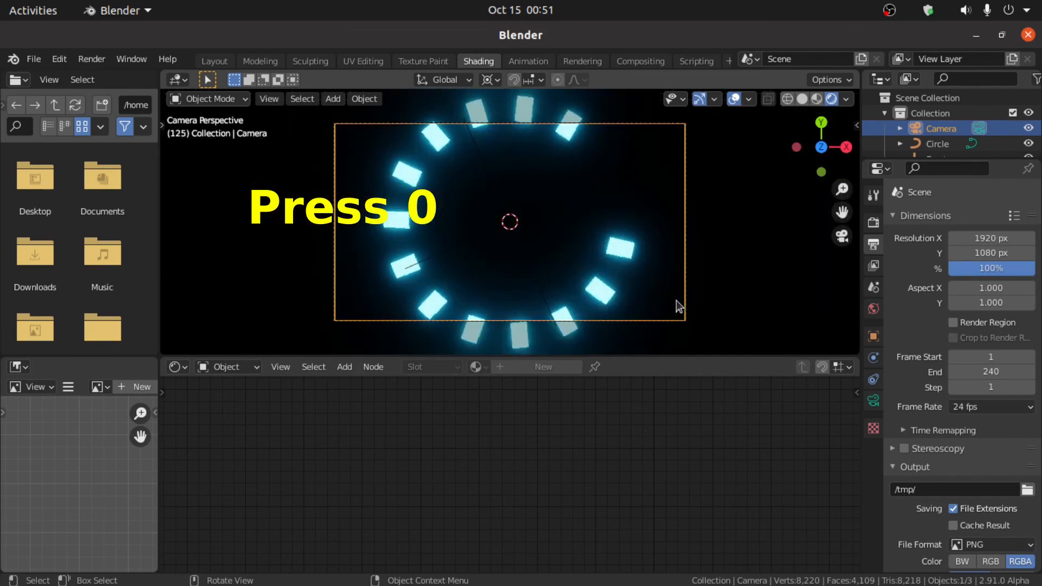
key(n)
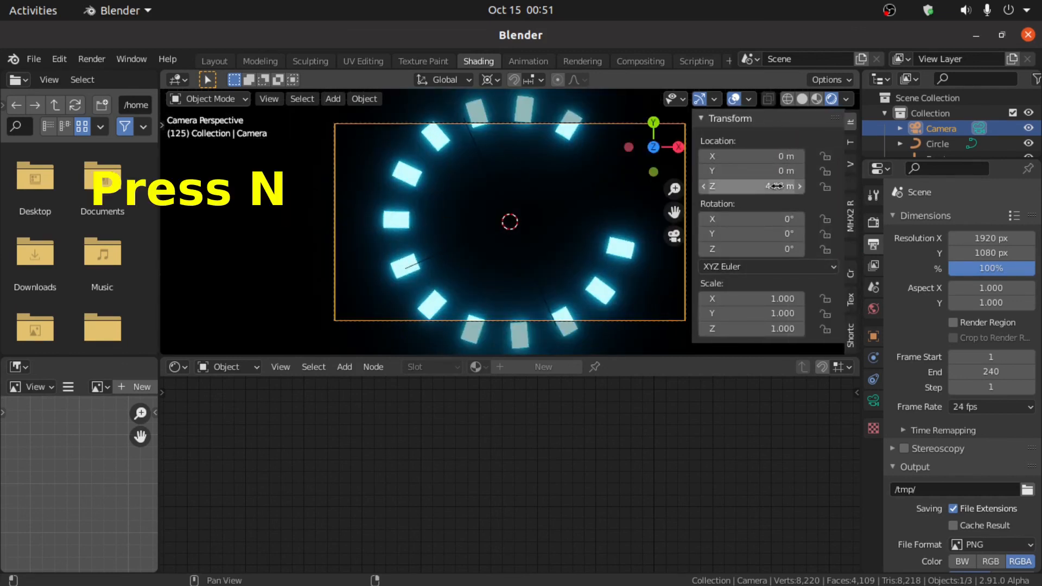
drag(784, 188, 984, 184)
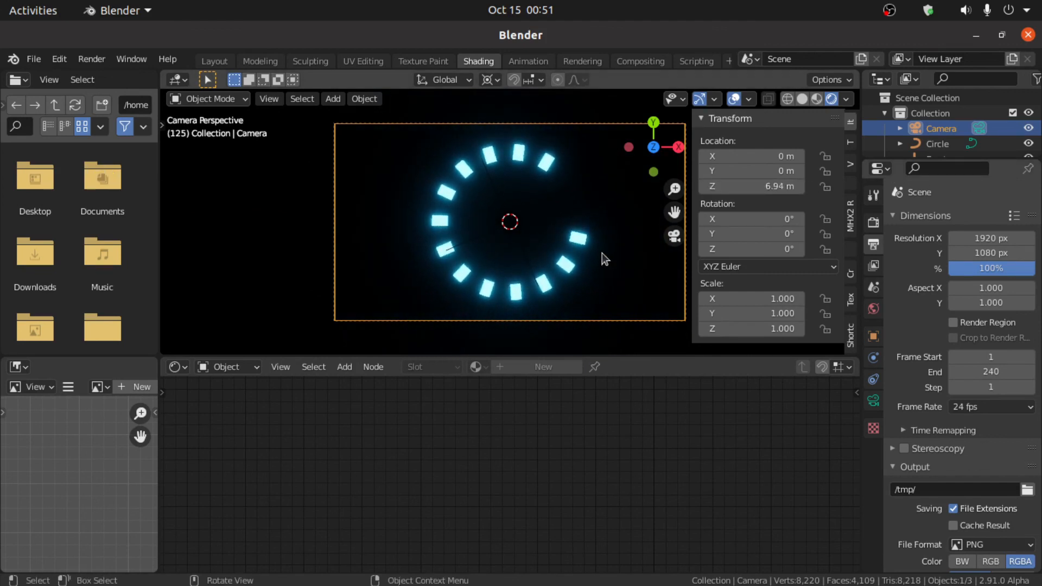
key(space)
- Set the output file format to FFmpeg video and start rendering the animation
scroll(932, 429, down, 2)
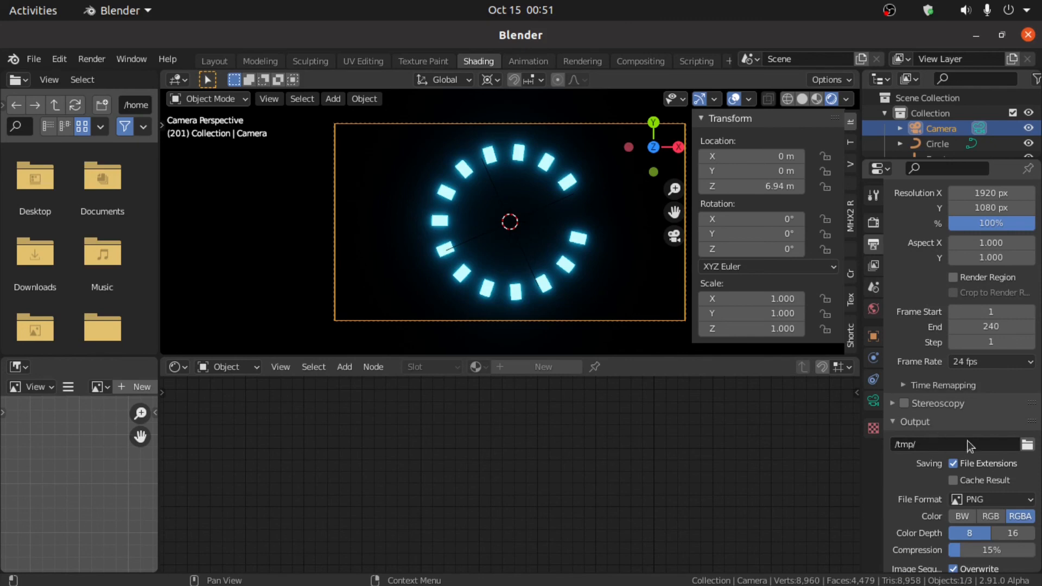
click(991, 498)
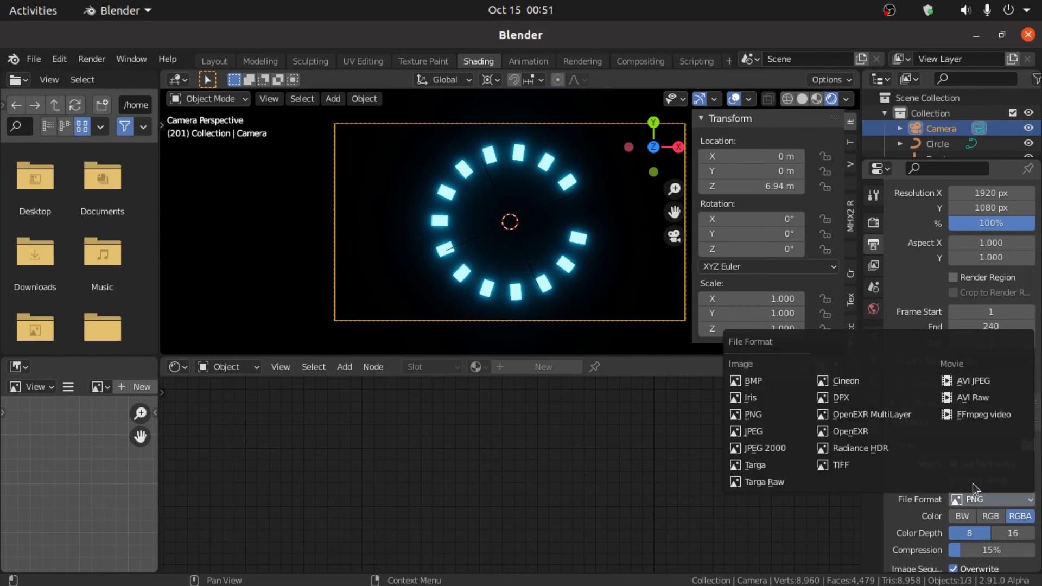
click(975, 423)
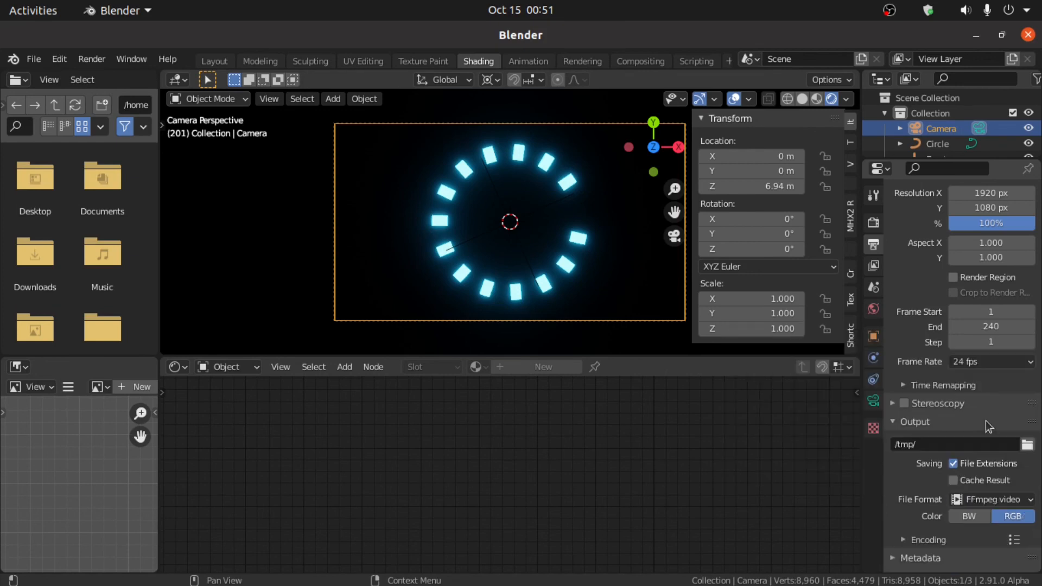
click(91, 58)
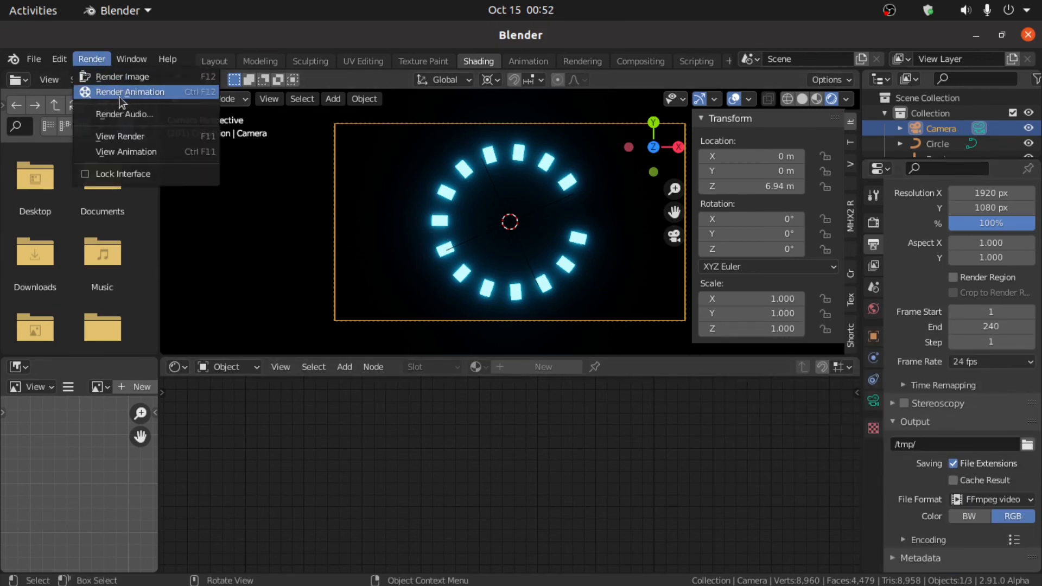